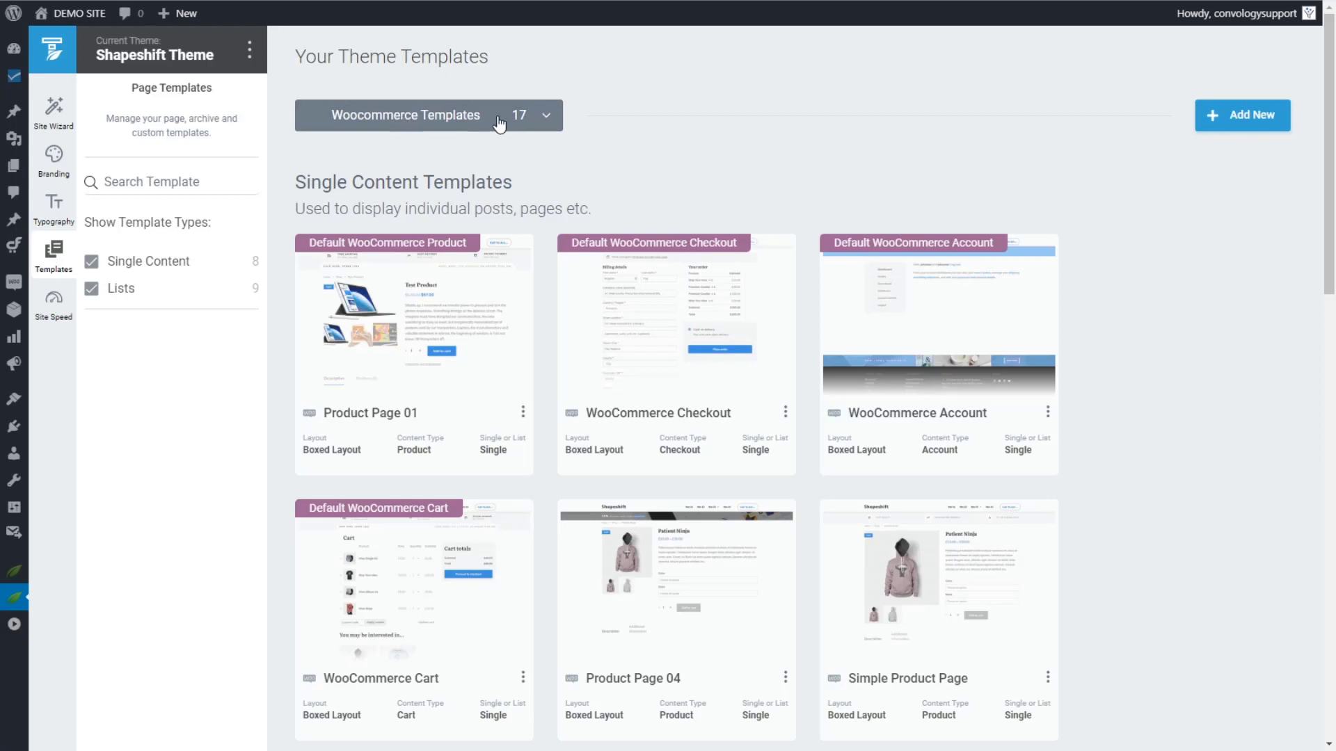
pyautogui.click(547, 116)
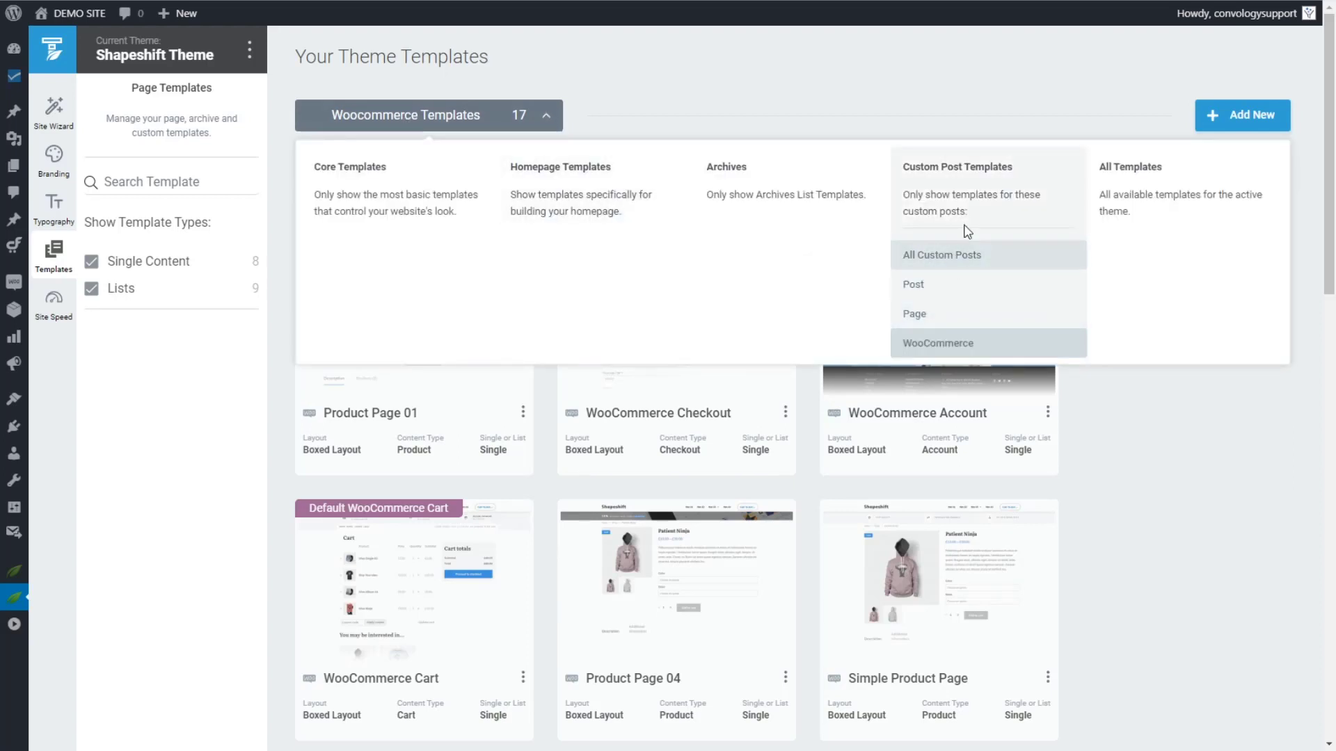
pyautogui.click(376, 185)
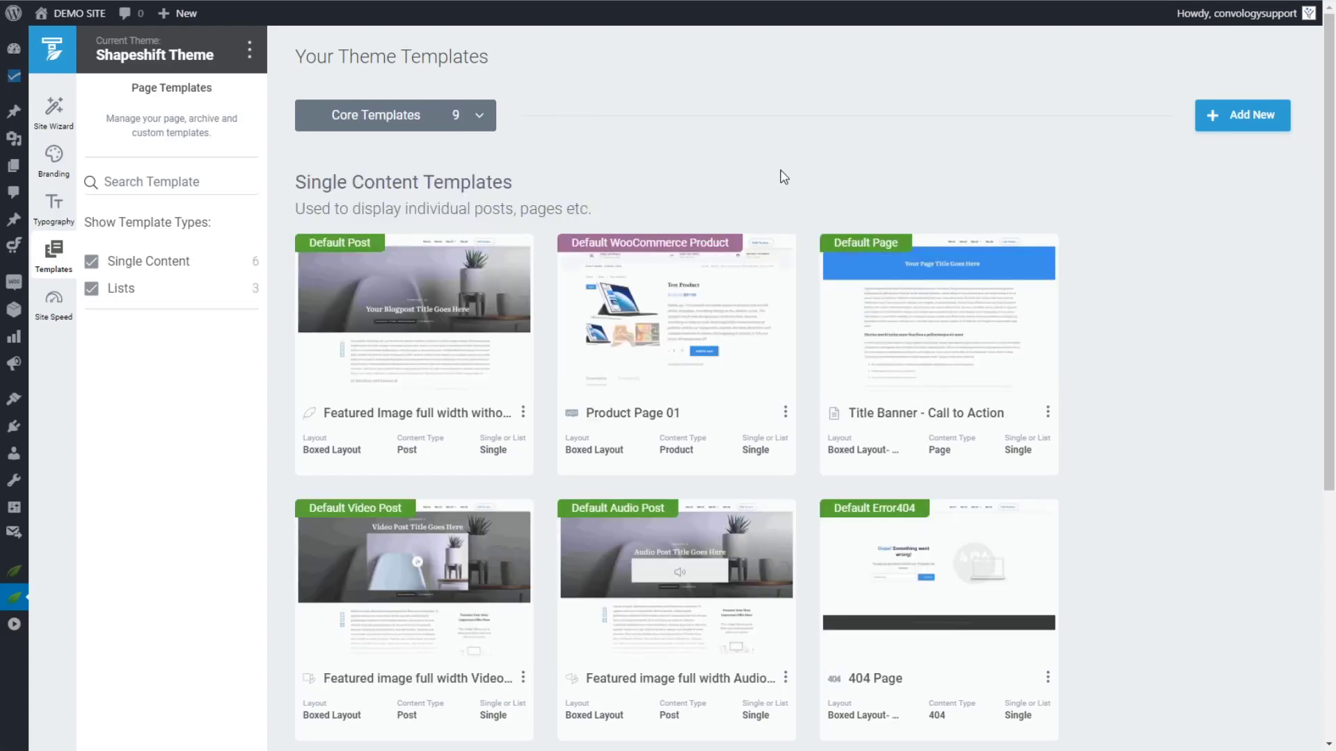
pyautogui.scroll(-2, 689, 299)
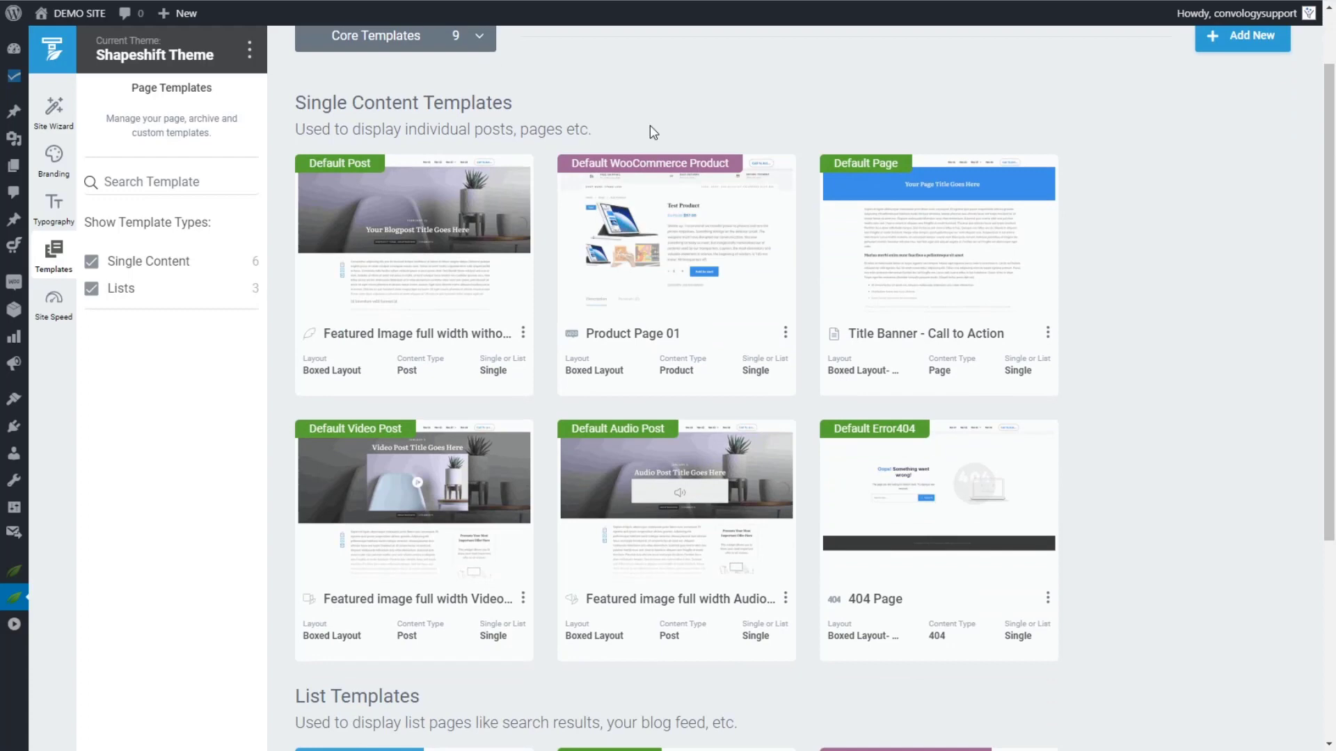
pyautogui.scroll(-4, 763, 409)
pyautogui.scroll(5, 928, 460)
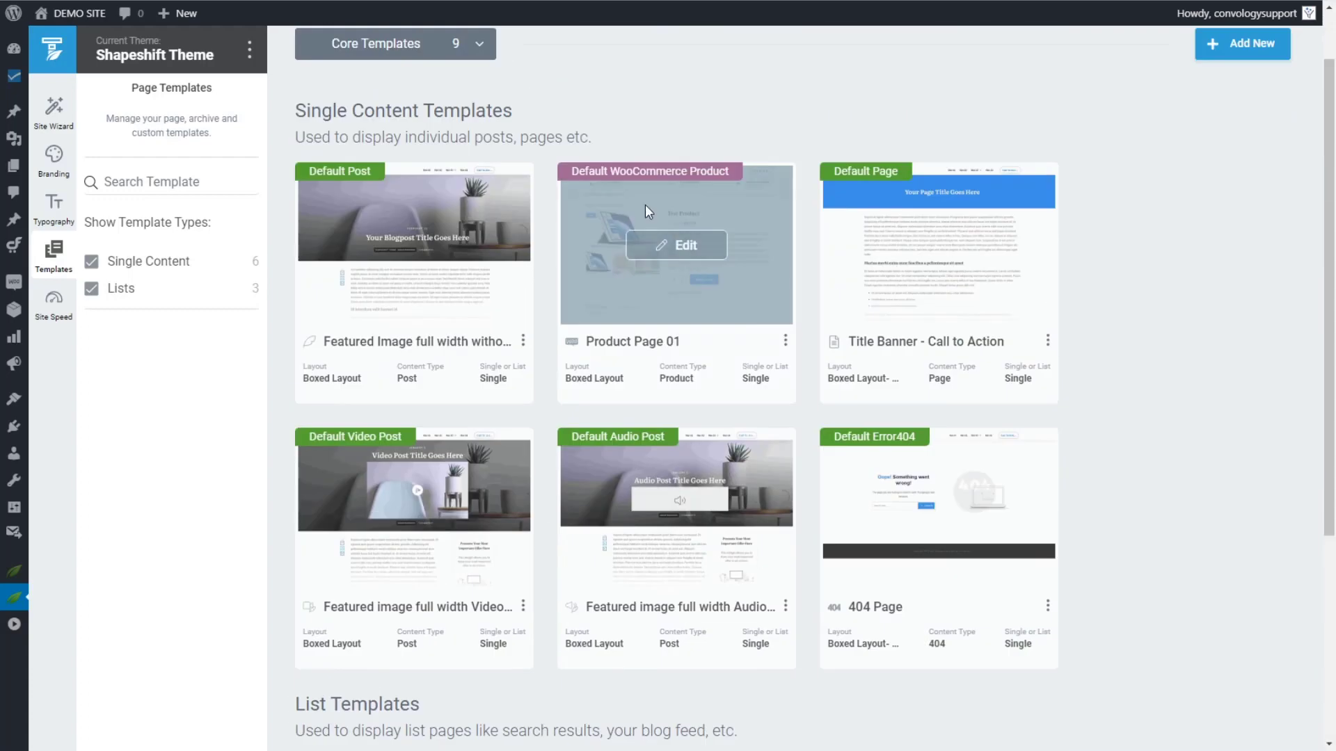
pyautogui.scroll(1, 583, 224)
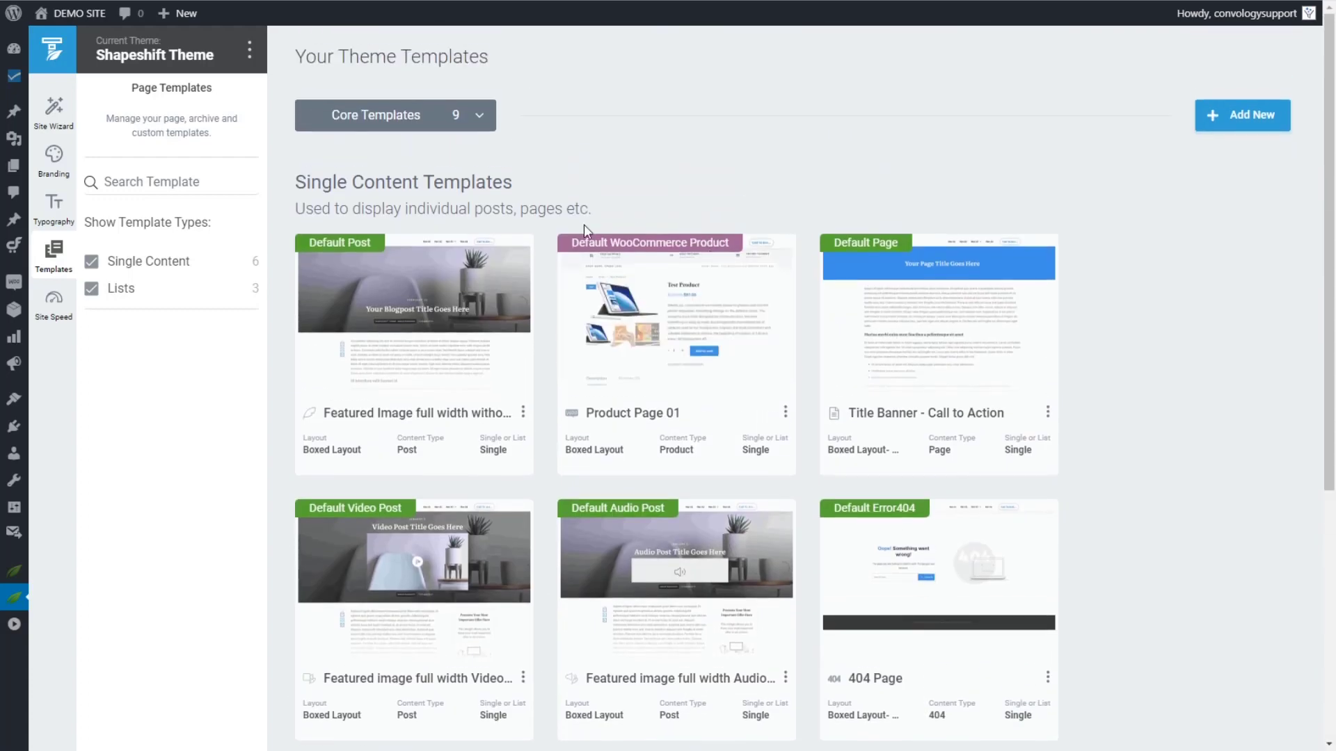
pyautogui.click(478, 117)
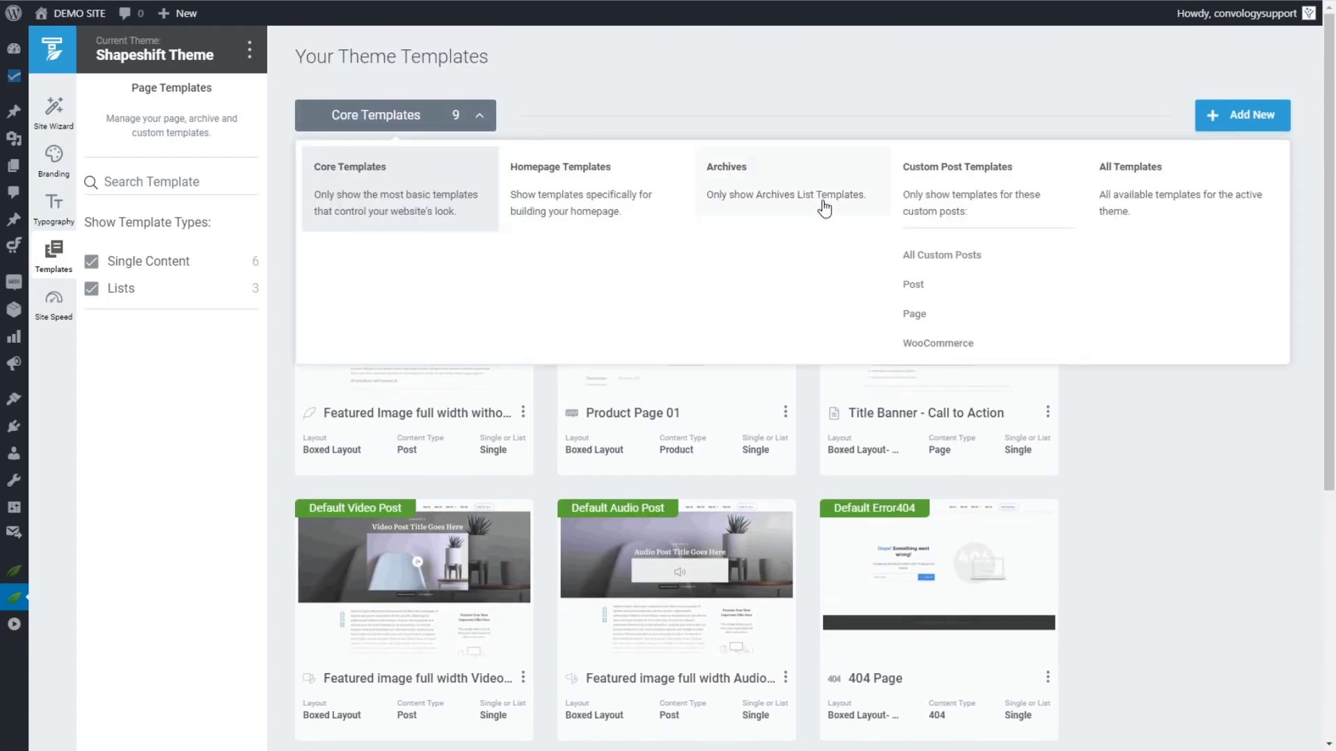
pyautogui.click(942, 344)
pyautogui.scroll(-3, 1134, 251)
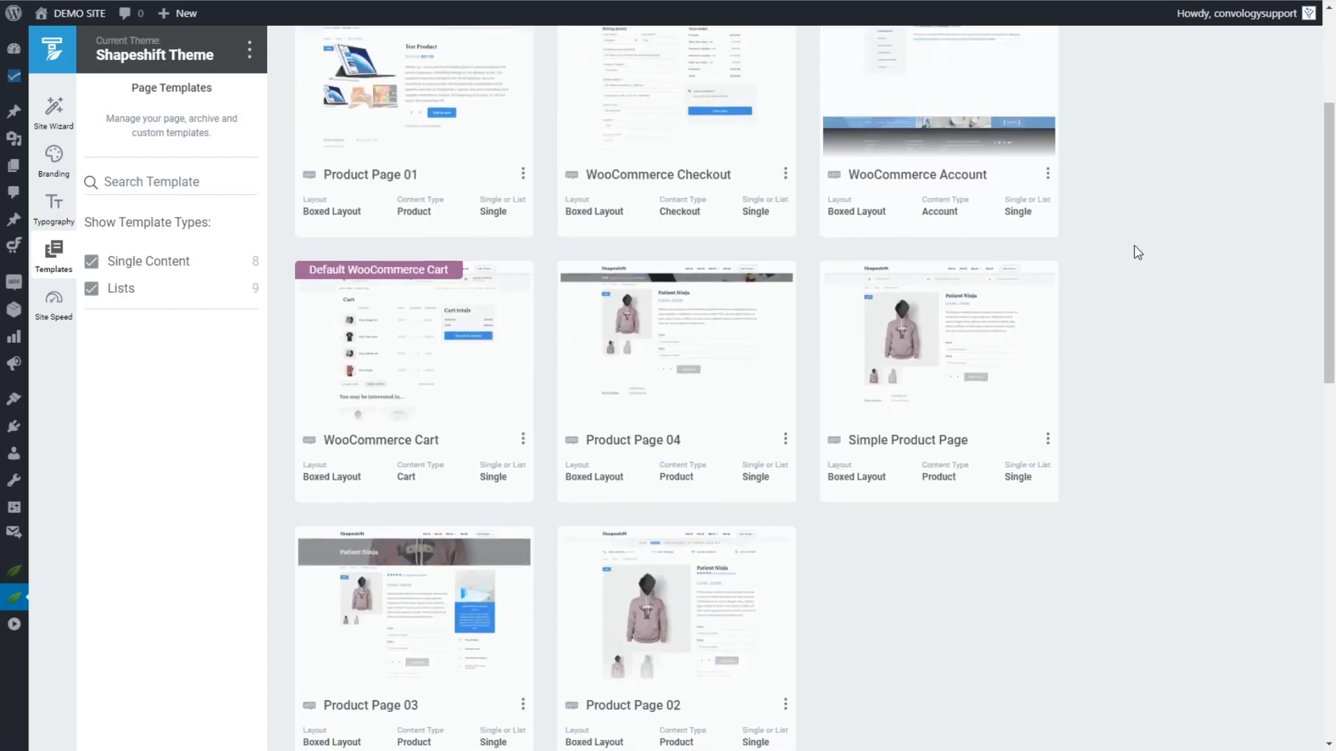
pyautogui.scroll(3, 1155, 295)
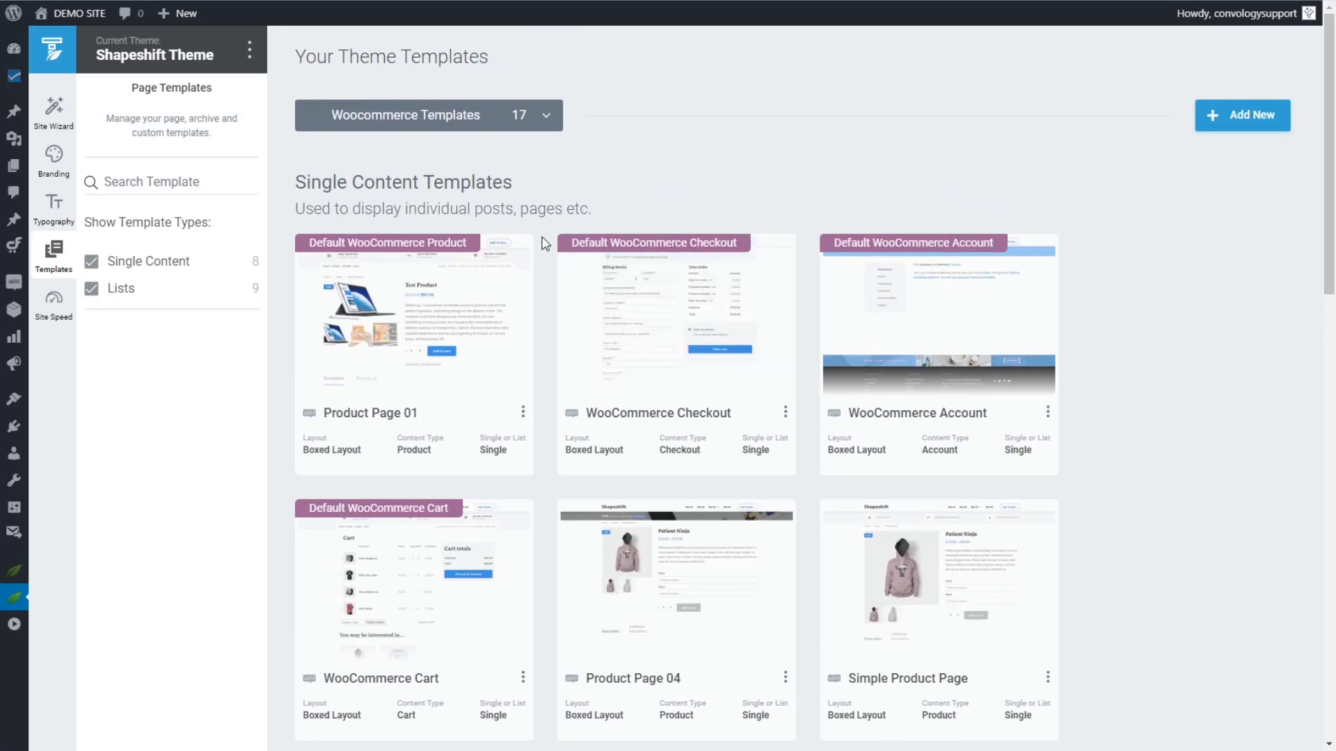
# Browse the WooCommerce template cards to locate Product Page 01
pyautogui.moveTo(432, 257)
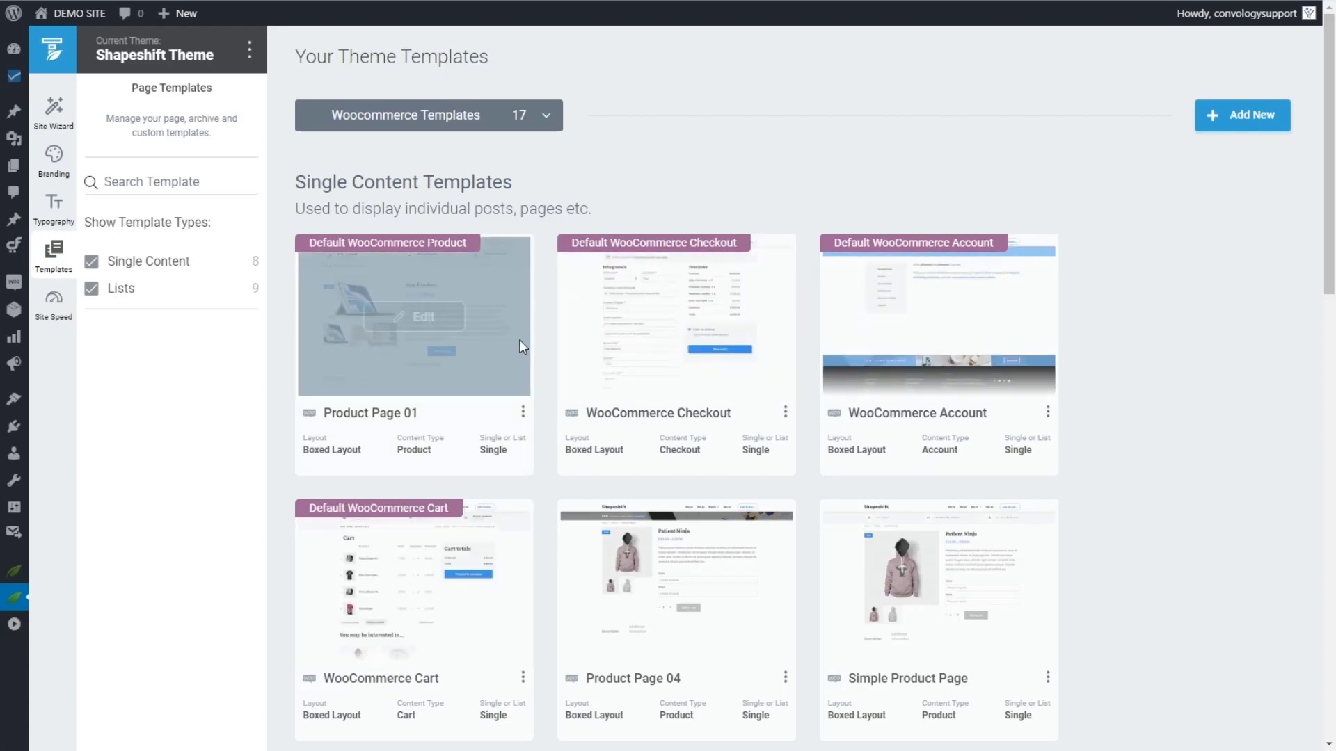
pyautogui.scroll(-5, 898, 337)
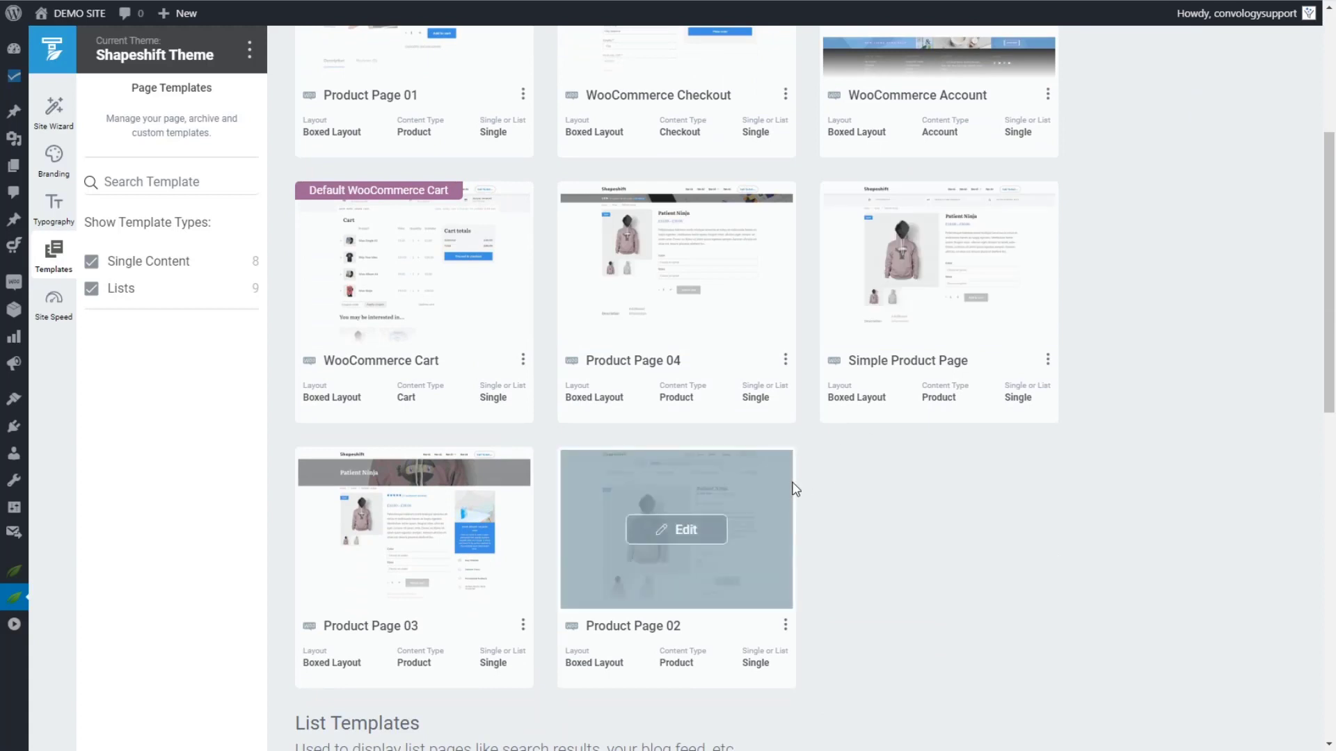
pyautogui.scroll(3, 724, 353)
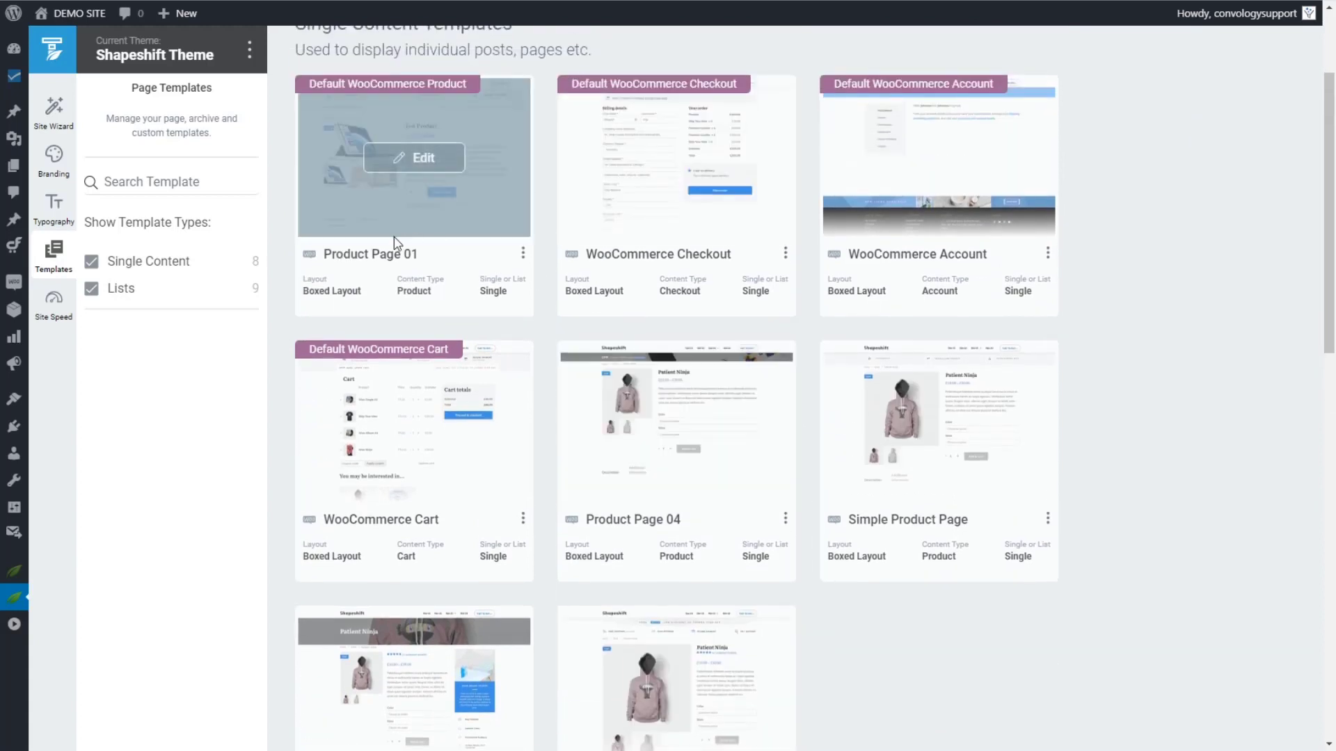
pyautogui.scroll(-3, 697, 511)
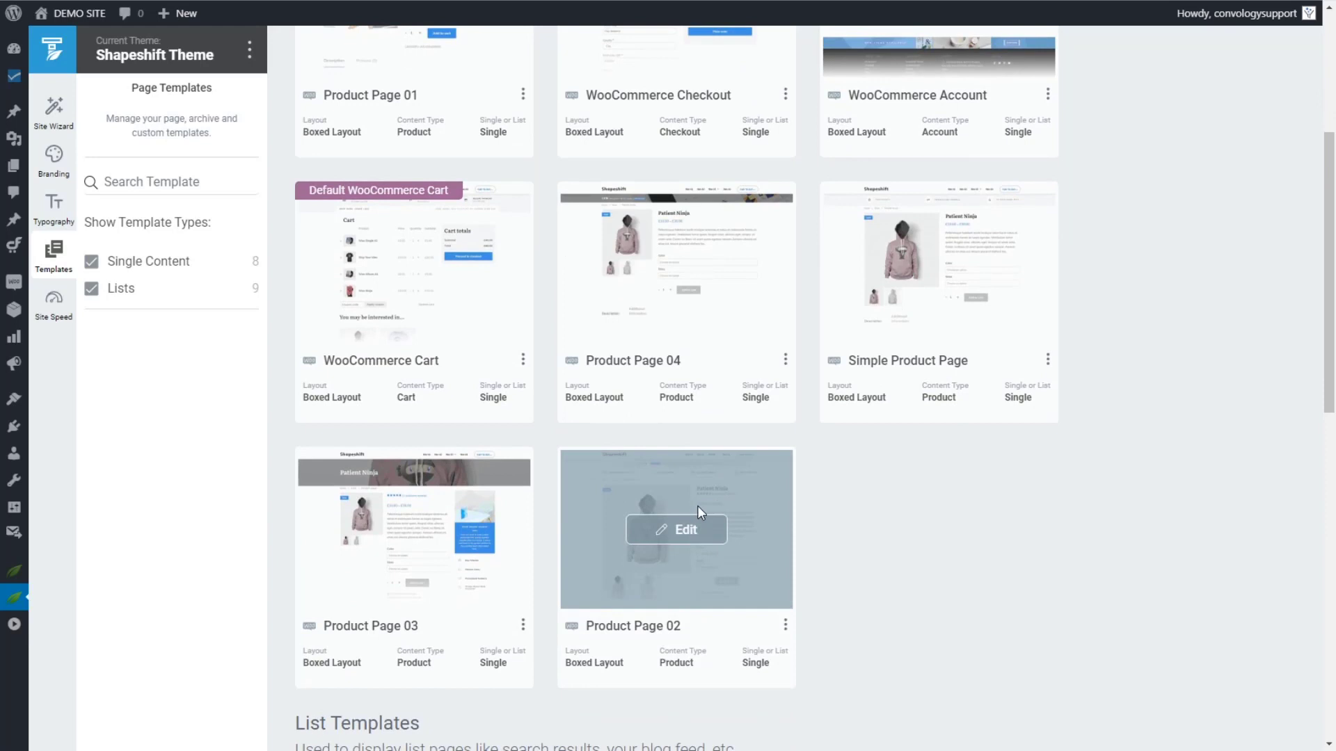
pyautogui.scroll(2, 675, 379)
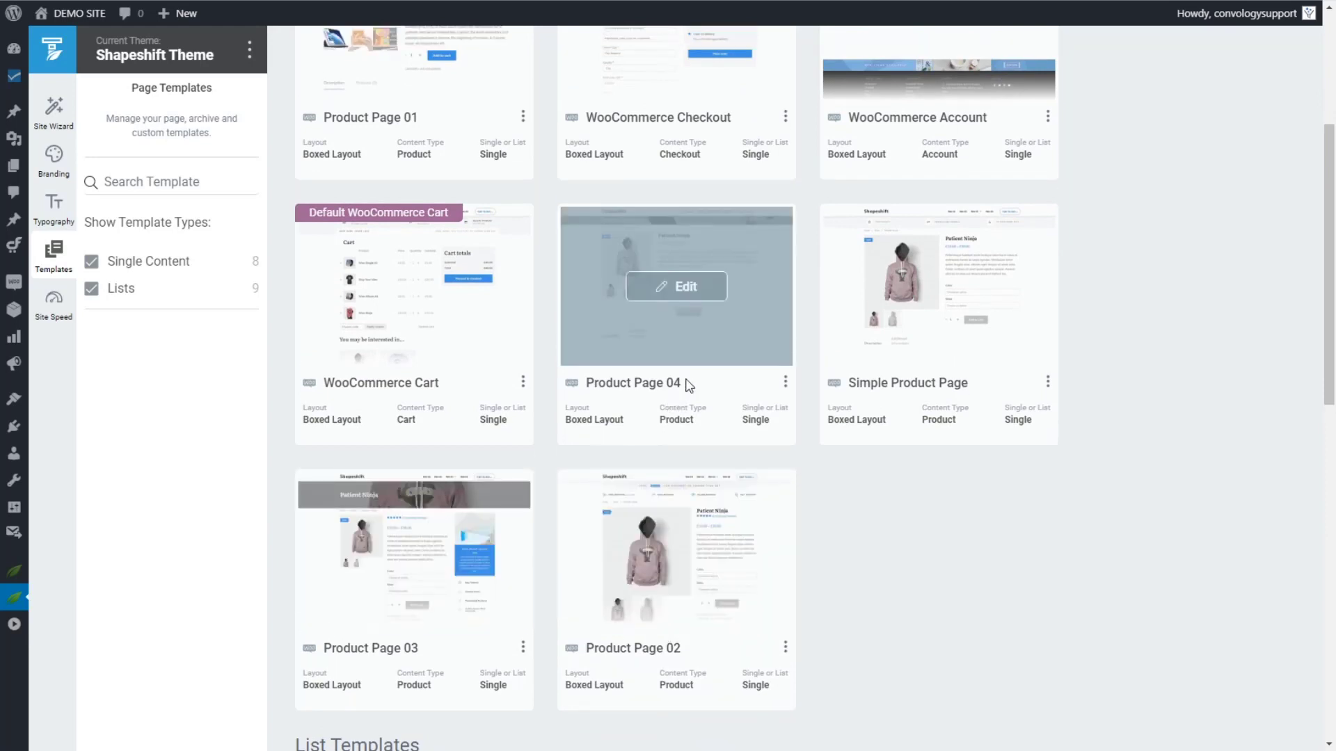
pyautogui.scroll(5, 929, 459)
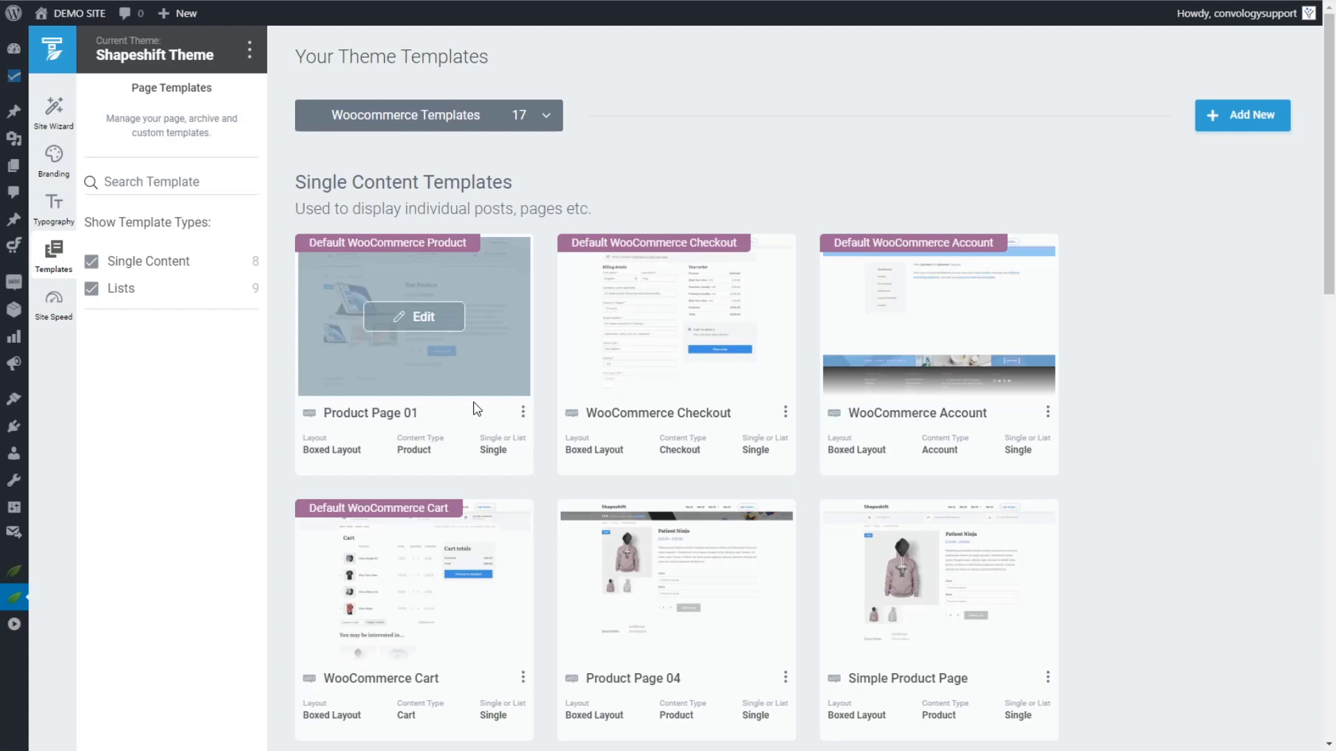
pyautogui.click(420, 319)
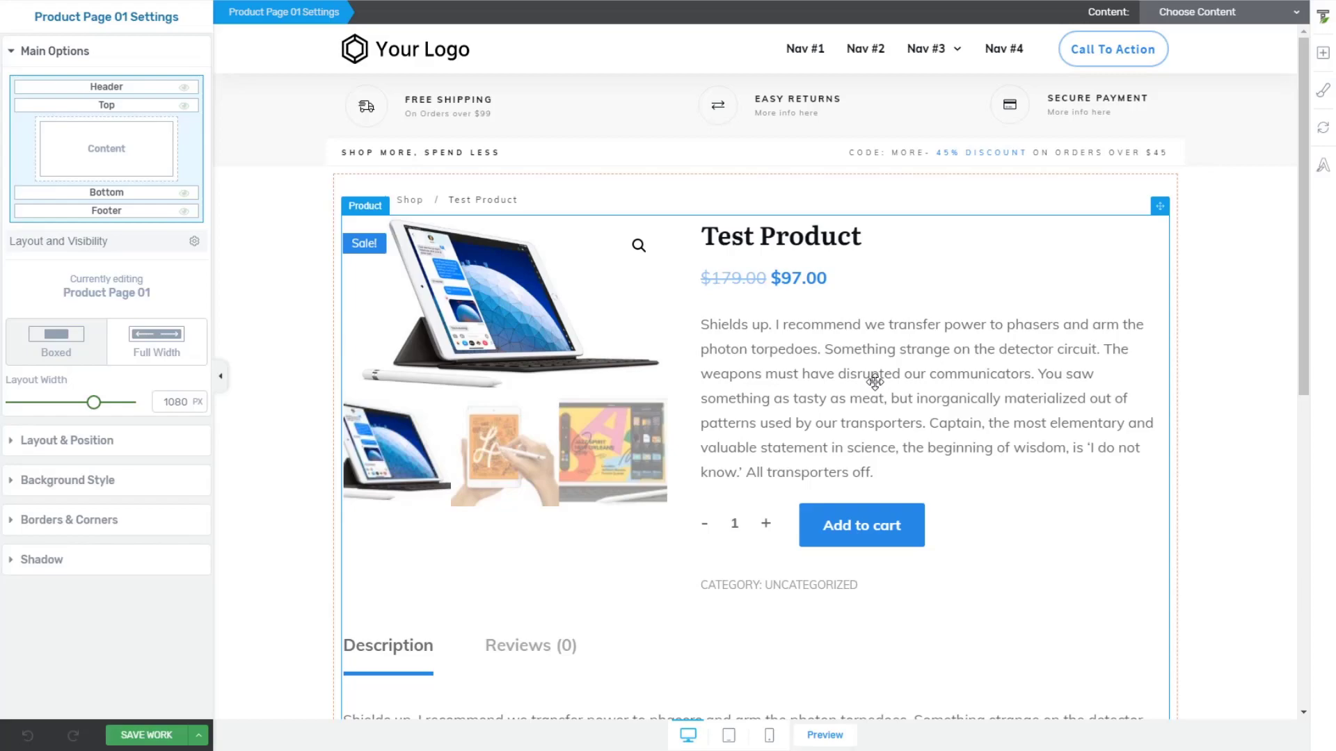
pyautogui.scroll(-3, 872, 374)
pyautogui.scroll(2, 863, 351)
pyautogui.scroll(-4, 821, 313)
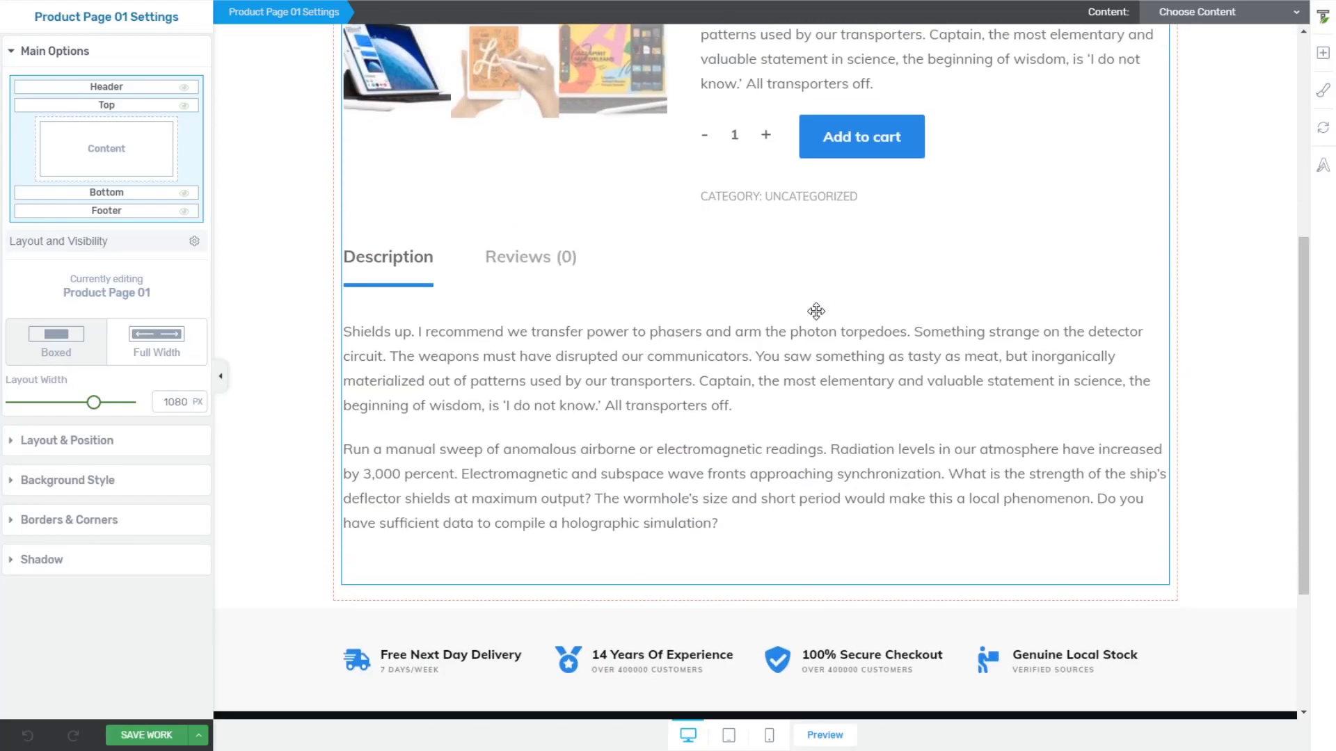
pyautogui.scroll(5, 674, 397)
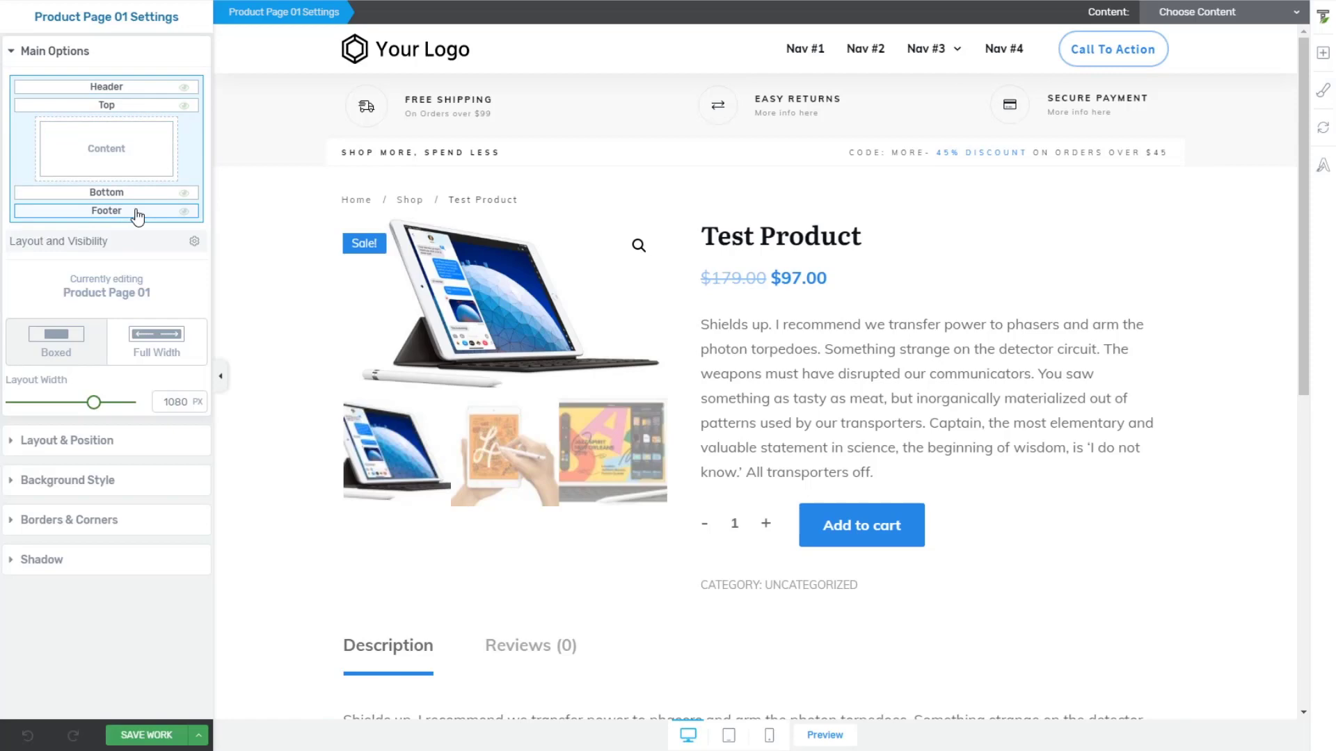
pyautogui.click(185, 88)
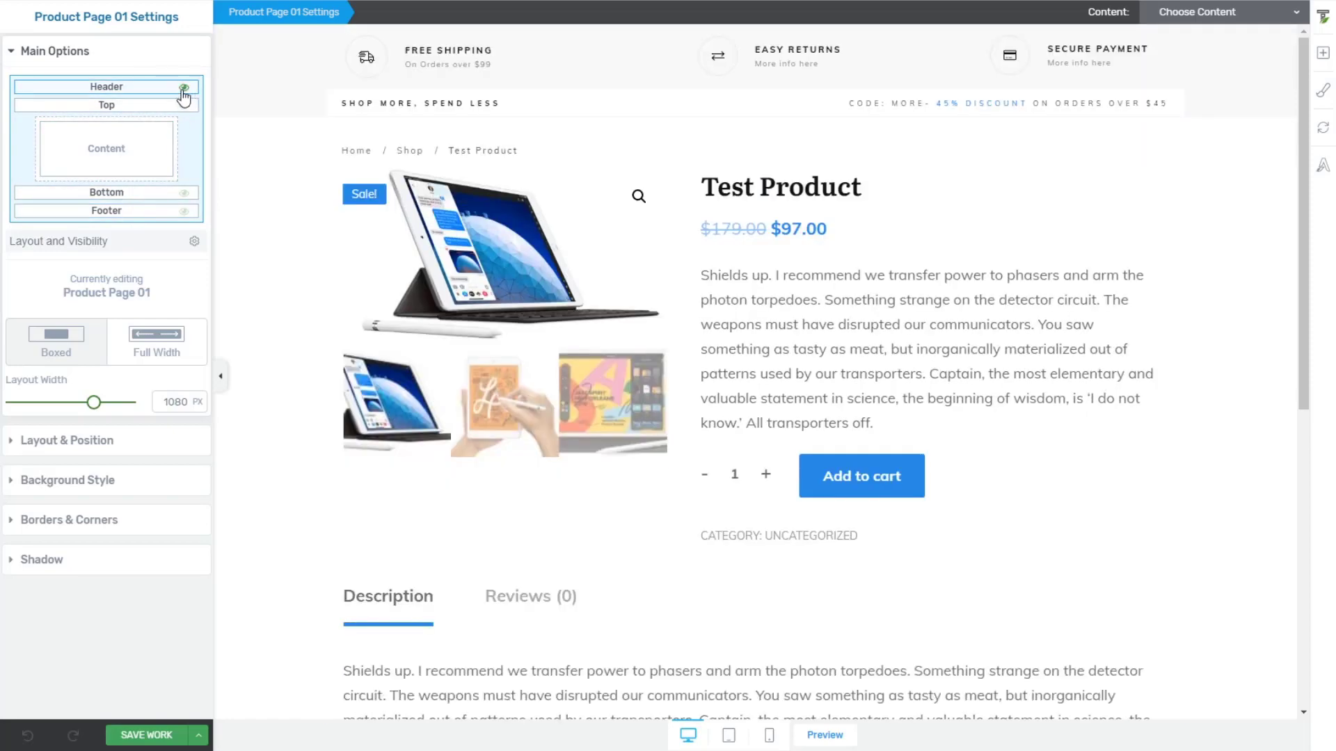
pyautogui.click(184, 88)
pyautogui.click(185, 106)
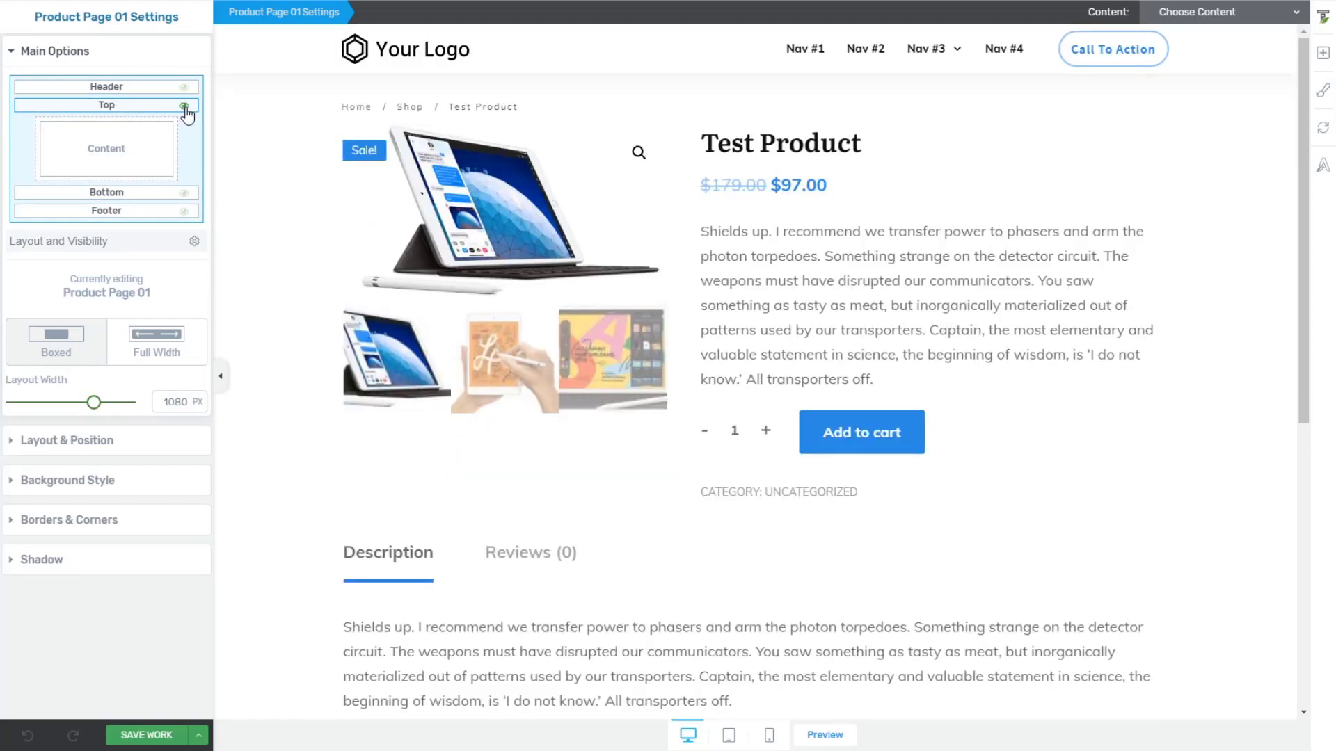
pyautogui.click(185, 106)
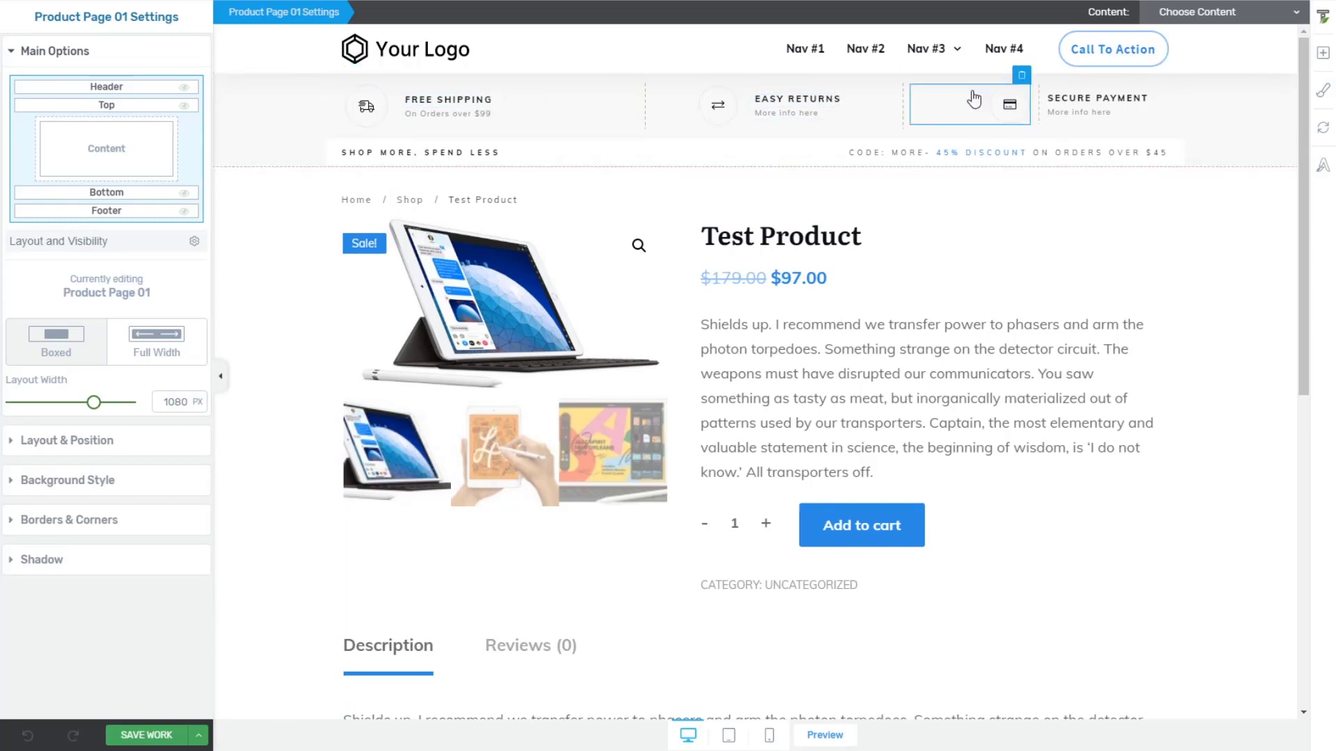
# Try dragging elements from the add-element panel, including an image above the content box
pyautogui.click(1323, 53)
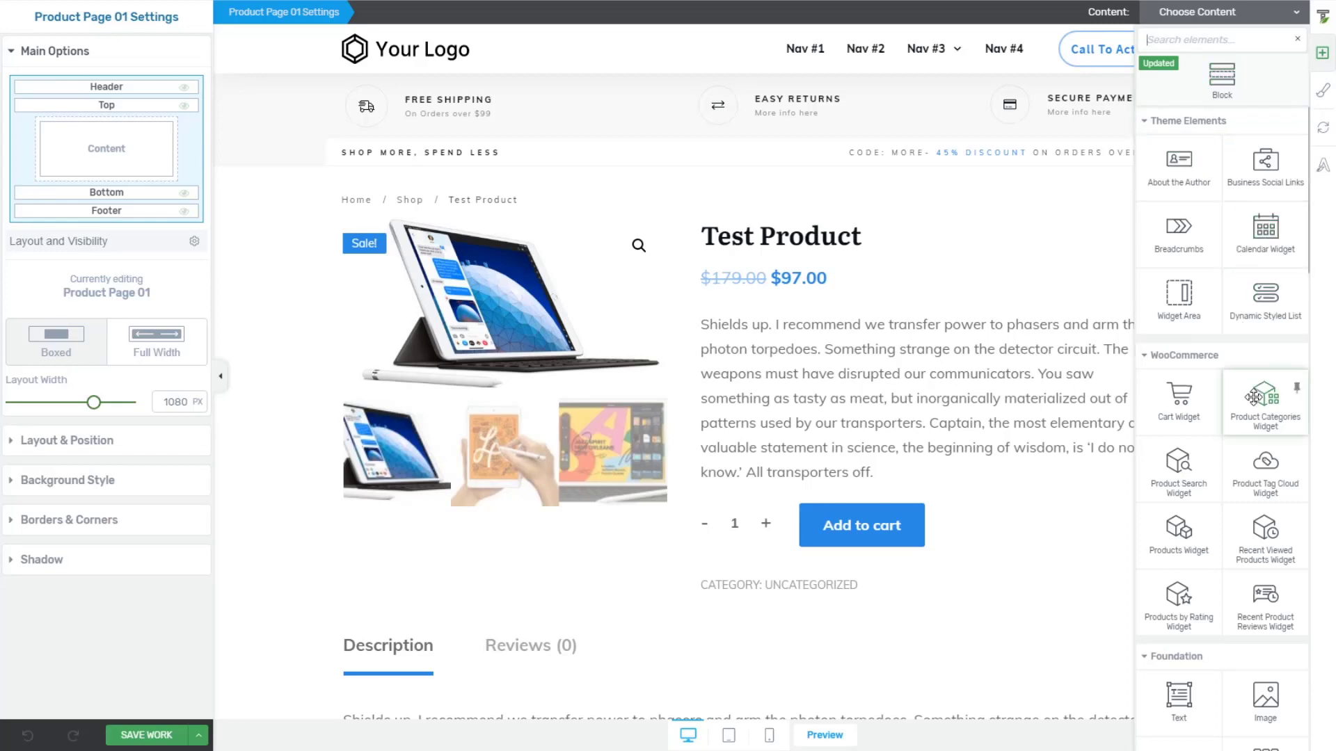
pyautogui.scroll(-3, 1253, 397)
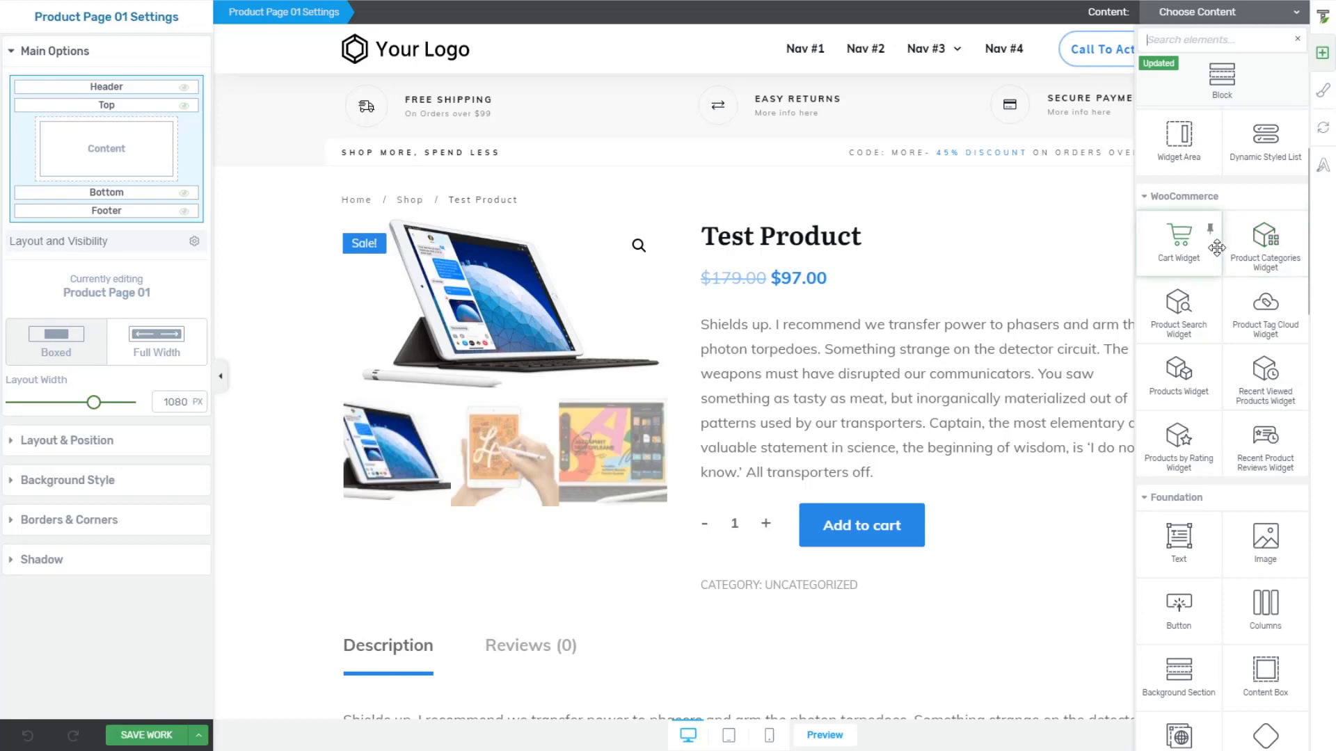
pyautogui.moveTo(1215, 248); pyautogui.dragTo(651, 259)
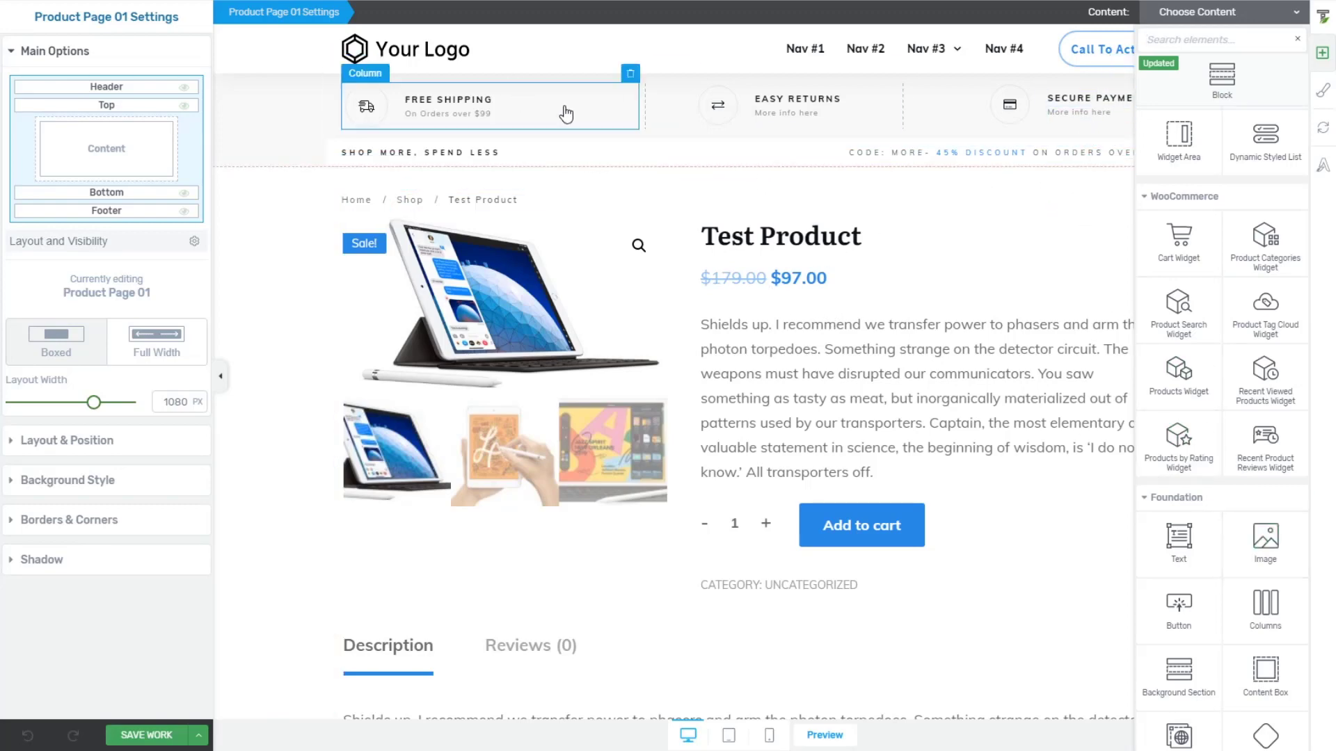
pyautogui.moveTo(1270, 542); pyautogui.dragTo(417, 90)
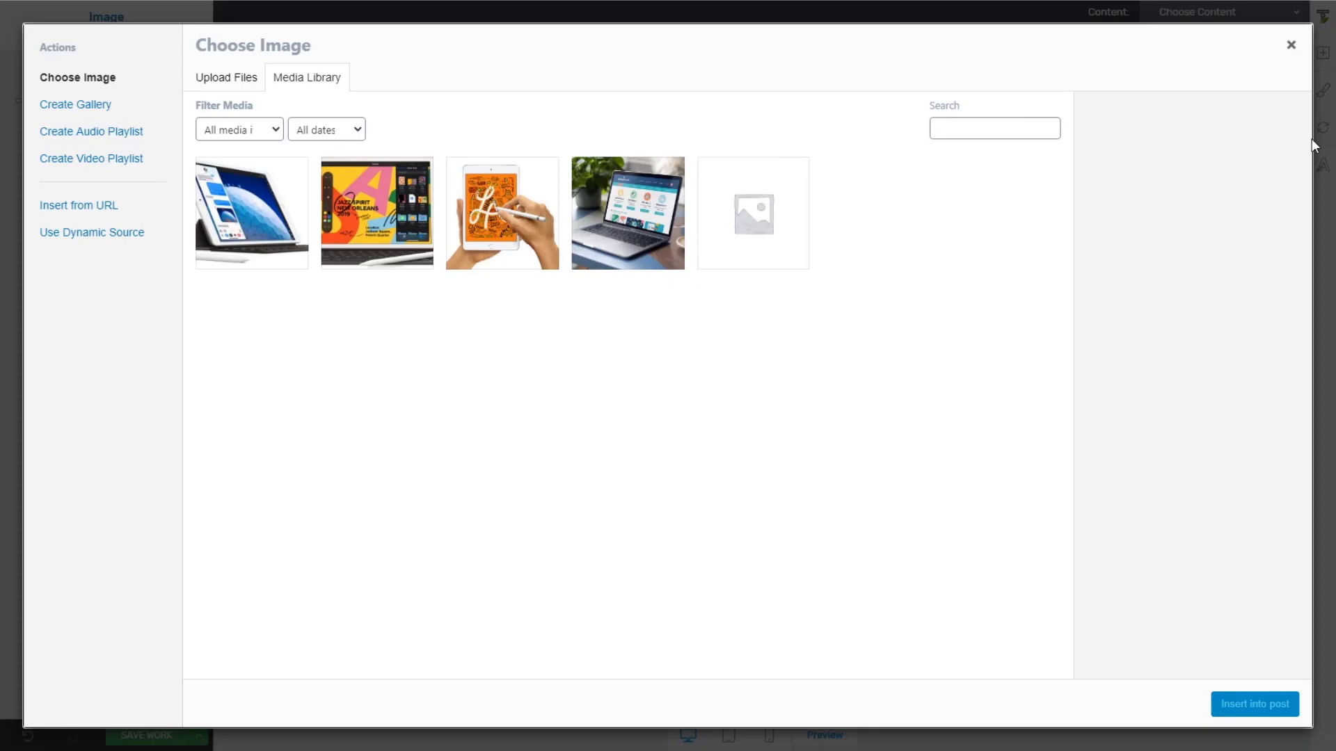
# Dismiss the image chooser and hide the top shipping bar section
pyautogui.click(1291, 45)
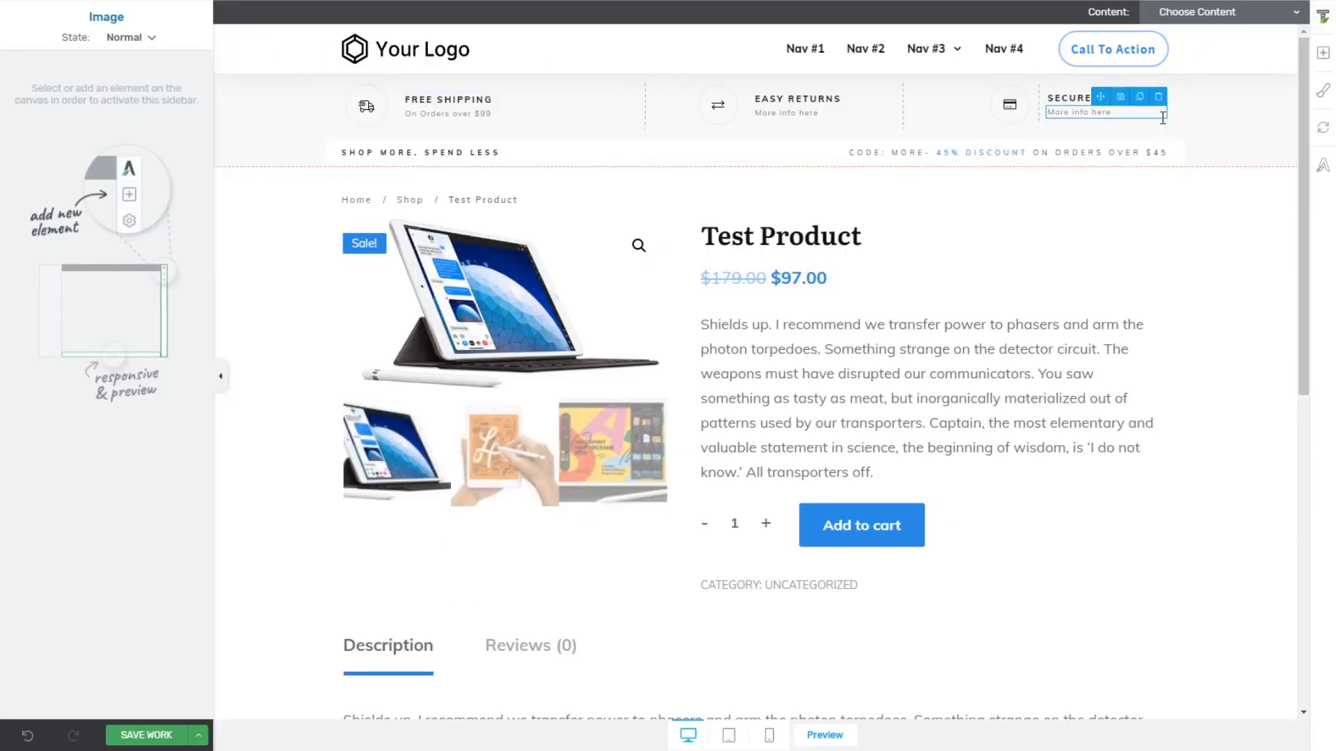
pyautogui.click(269, 126)
pyautogui.click(185, 106)
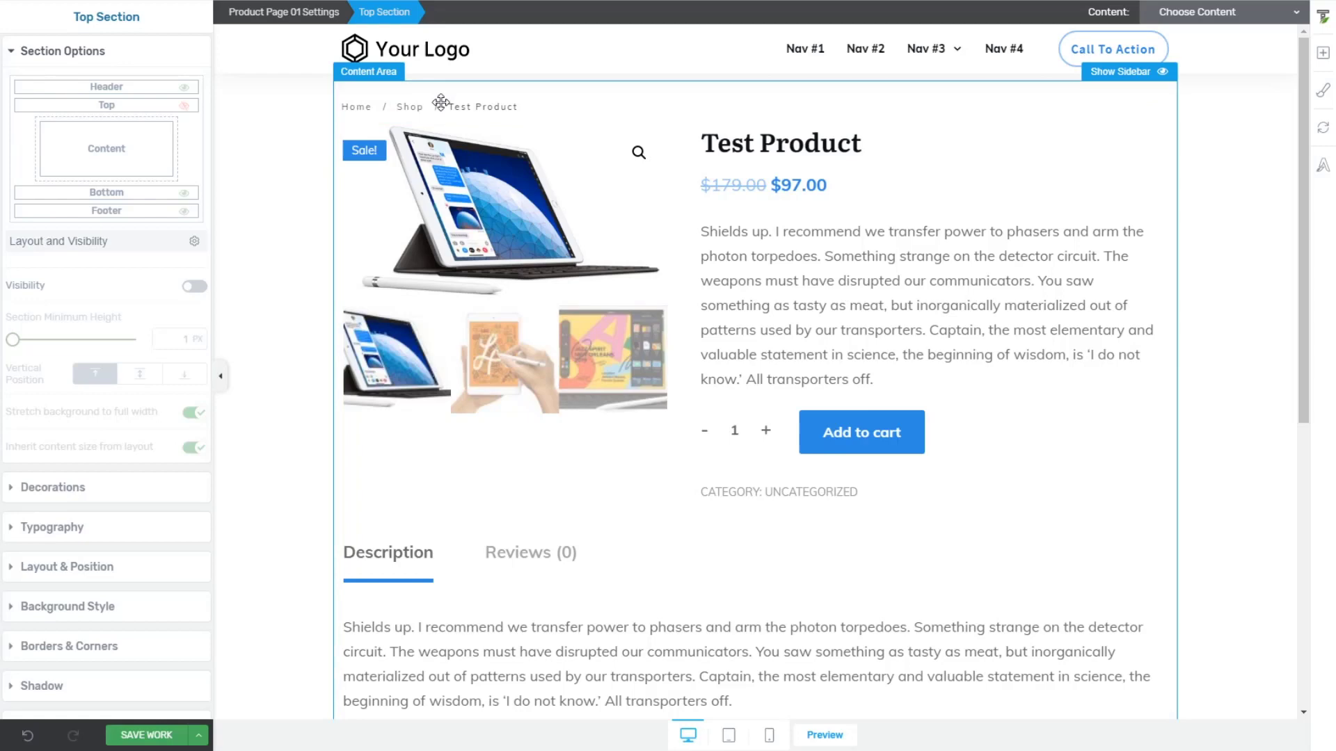
# Select the product module and toggle Title, Price and Short Description off and back on
pyautogui.click(472, 230)
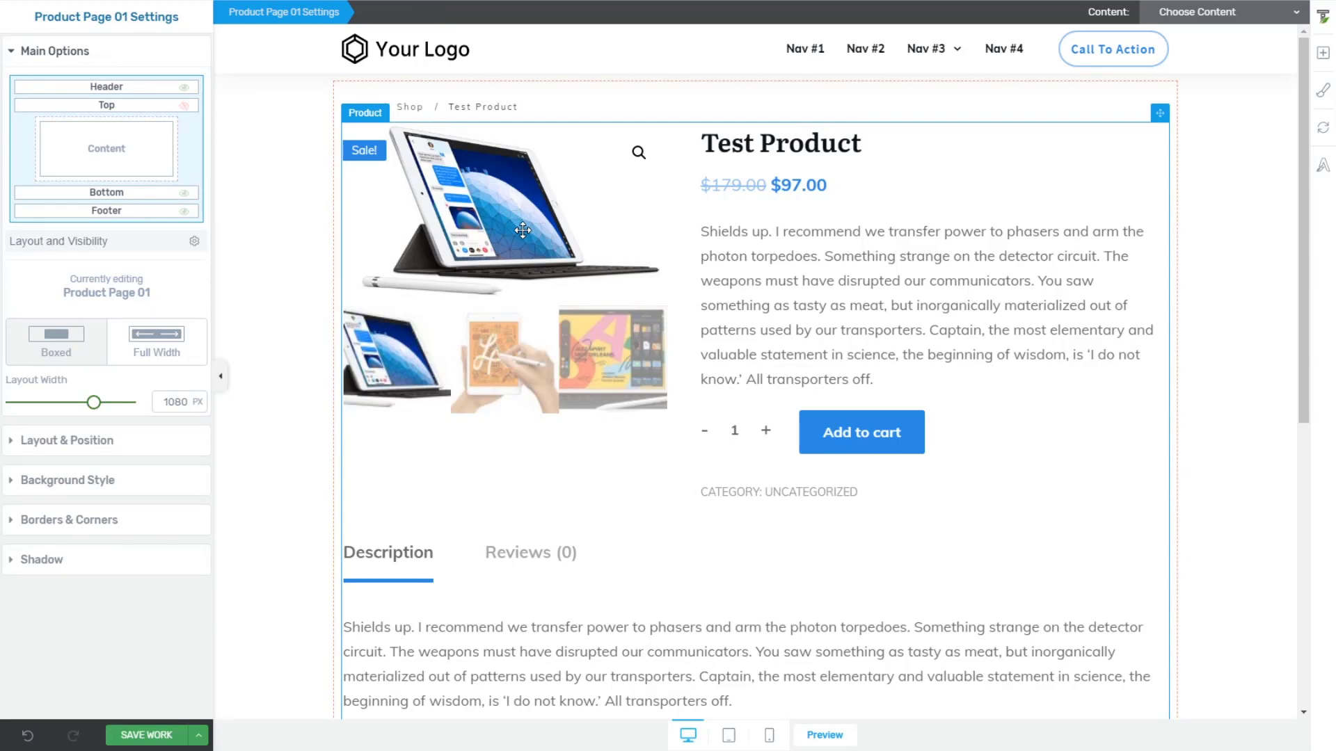
pyautogui.click(736, 203)
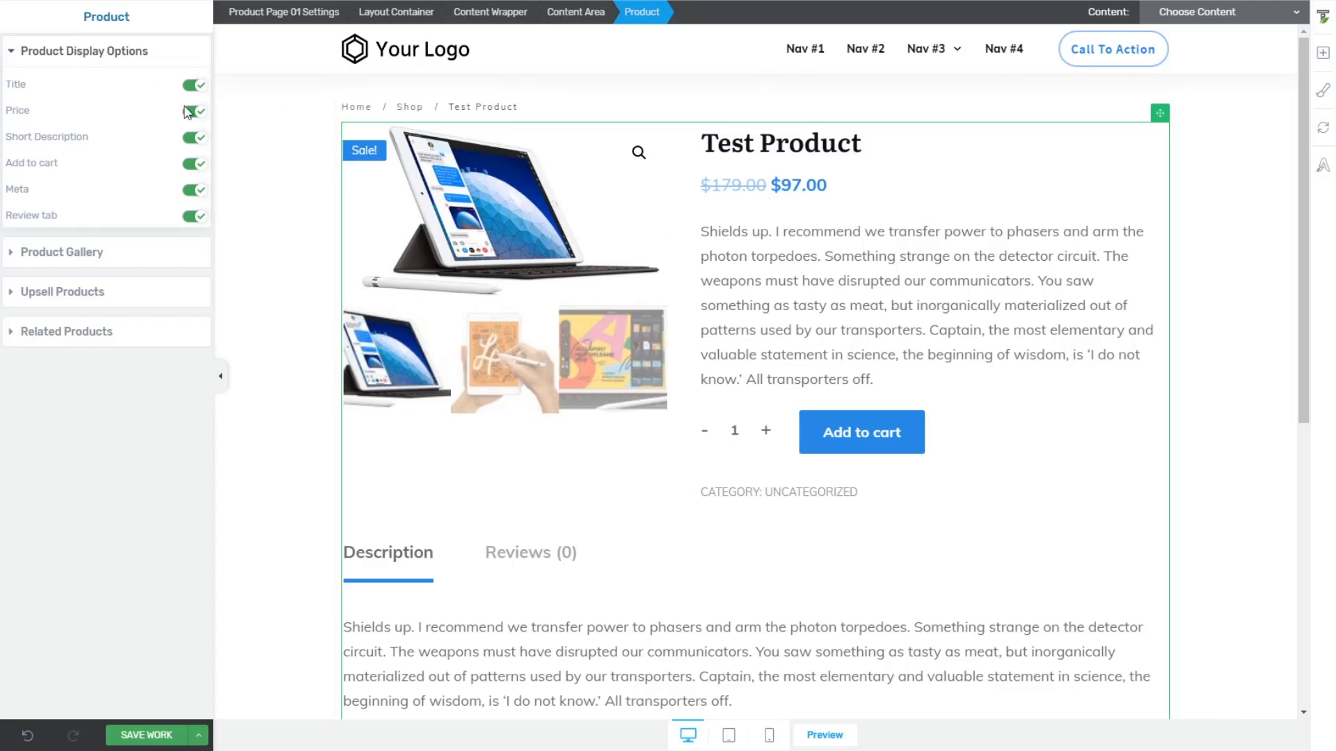
pyautogui.click(195, 85)
pyautogui.click(195, 85)
pyautogui.click(195, 113)
pyautogui.click(195, 112)
pyautogui.click(196, 139)
pyautogui.click(196, 138)
# Toggle Add to cart, Meta and the Review tab off and back on
pyautogui.click(195, 164)
pyautogui.click(195, 164)
pyautogui.click(197, 190)
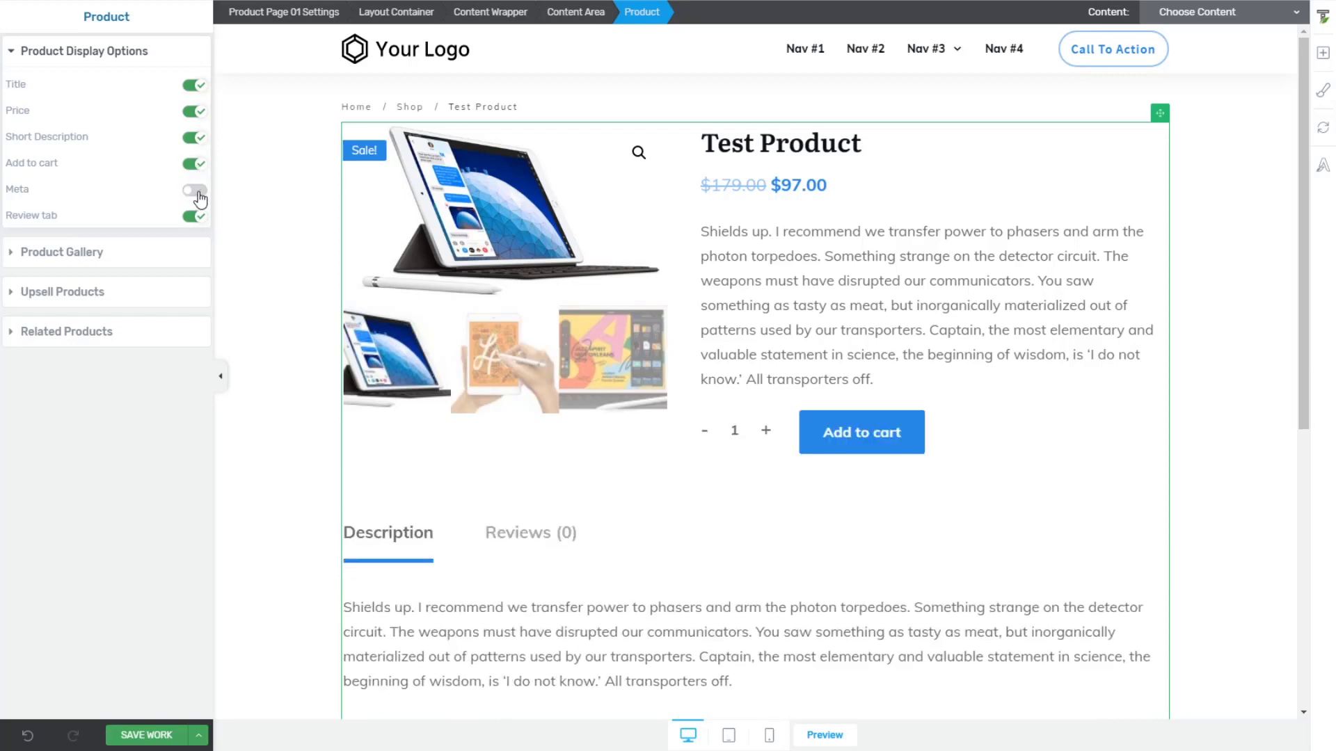
pyautogui.click(197, 190)
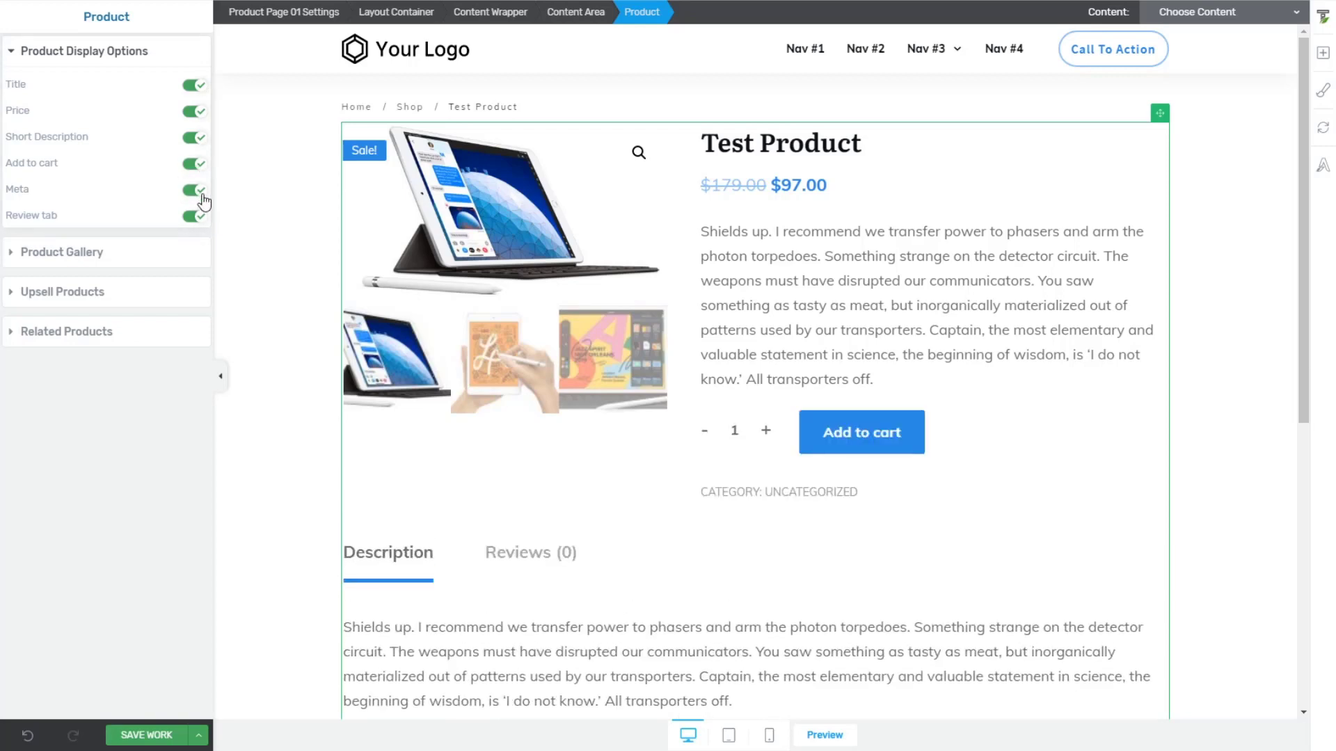
pyautogui.click(195, 217)
pyautogui.click(196, 217)
# Expand Product Gallery settings and toggle the Magnifier off and back on
pyautogui.click(30, 256)
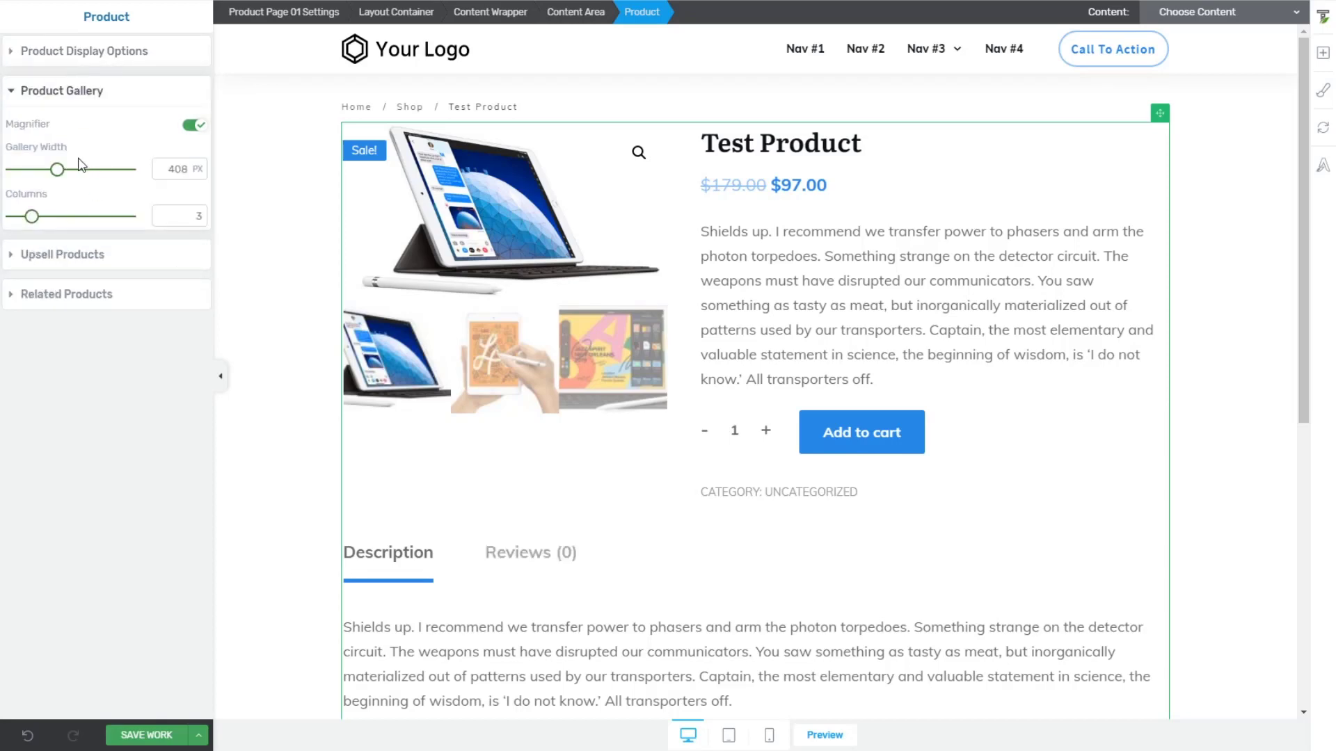
pyautogui.click(194, 126)
pyautogui.click(194, 126)
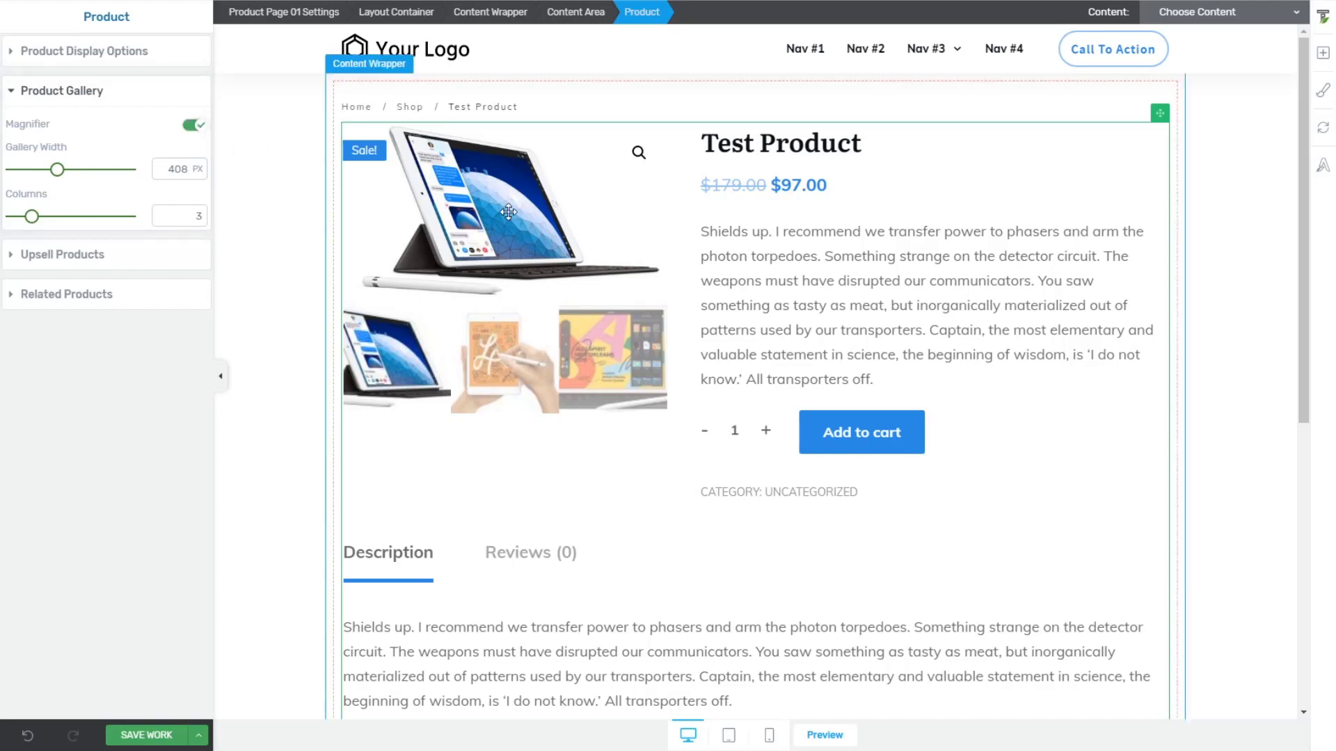
# Preview the live product page, testing full-screen image view and thumbnail switching
pyautogui.click(828, 734)
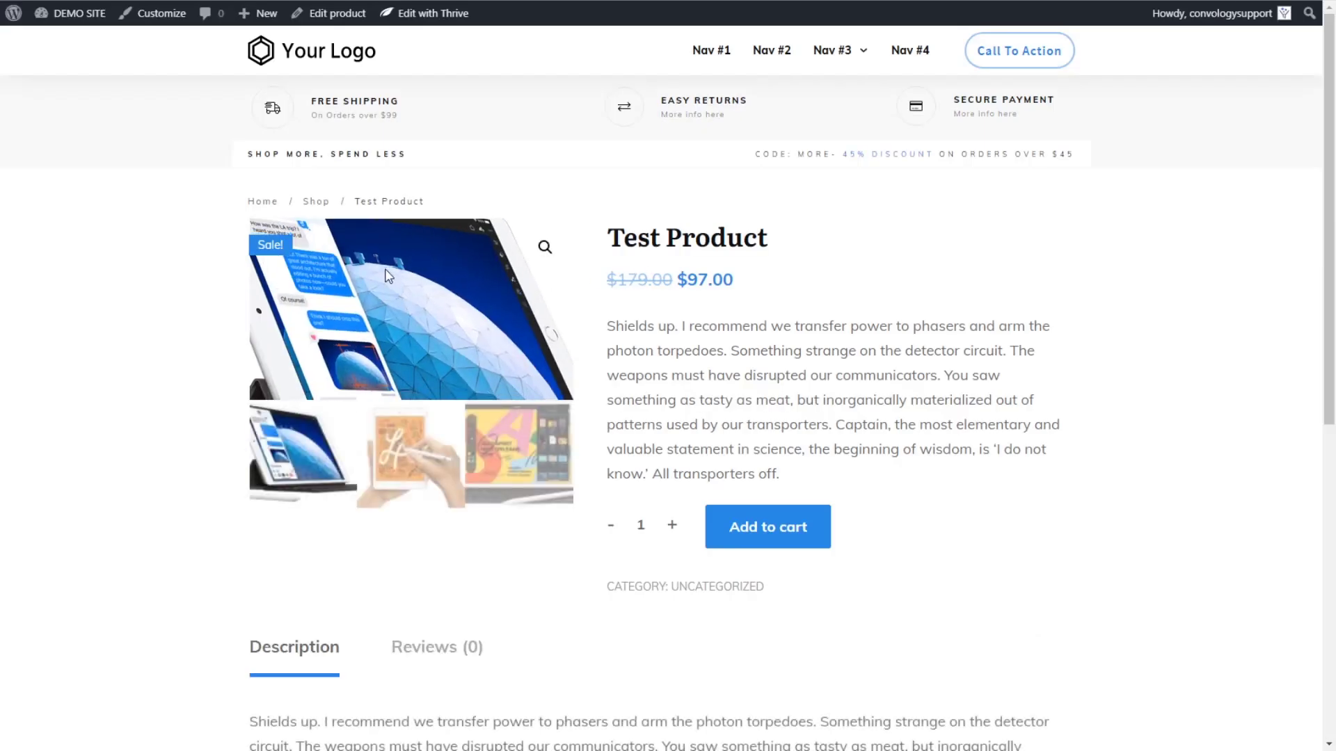
pyautogui.click(544, 248)
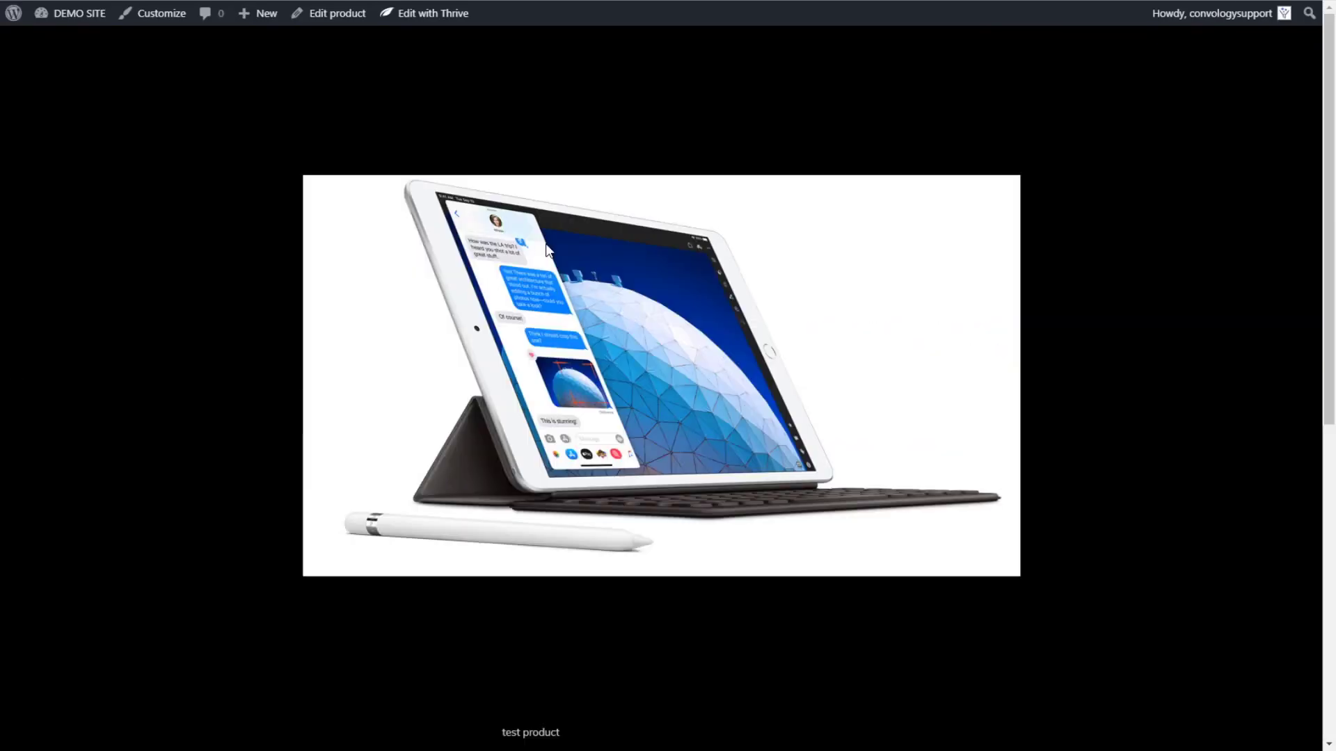
pyautogui.click(1093, 265)
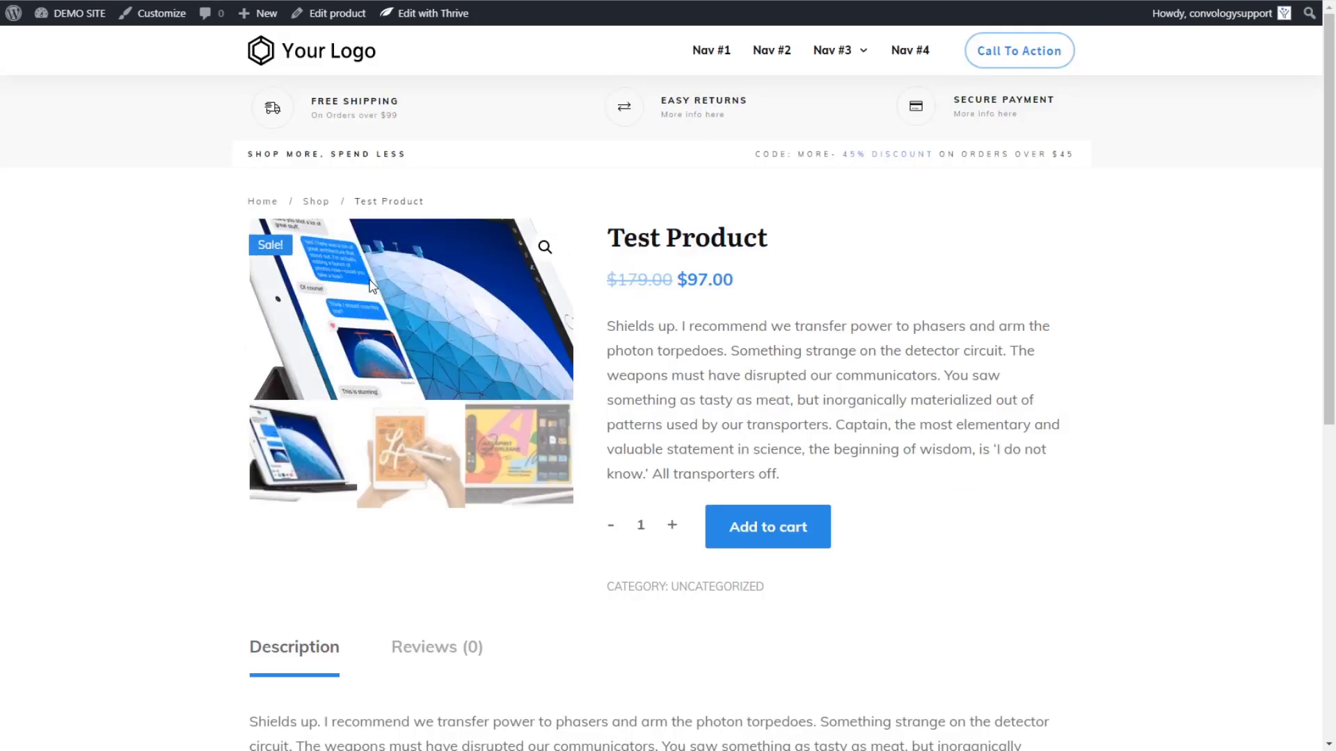
pyautogui.click(418, 473)
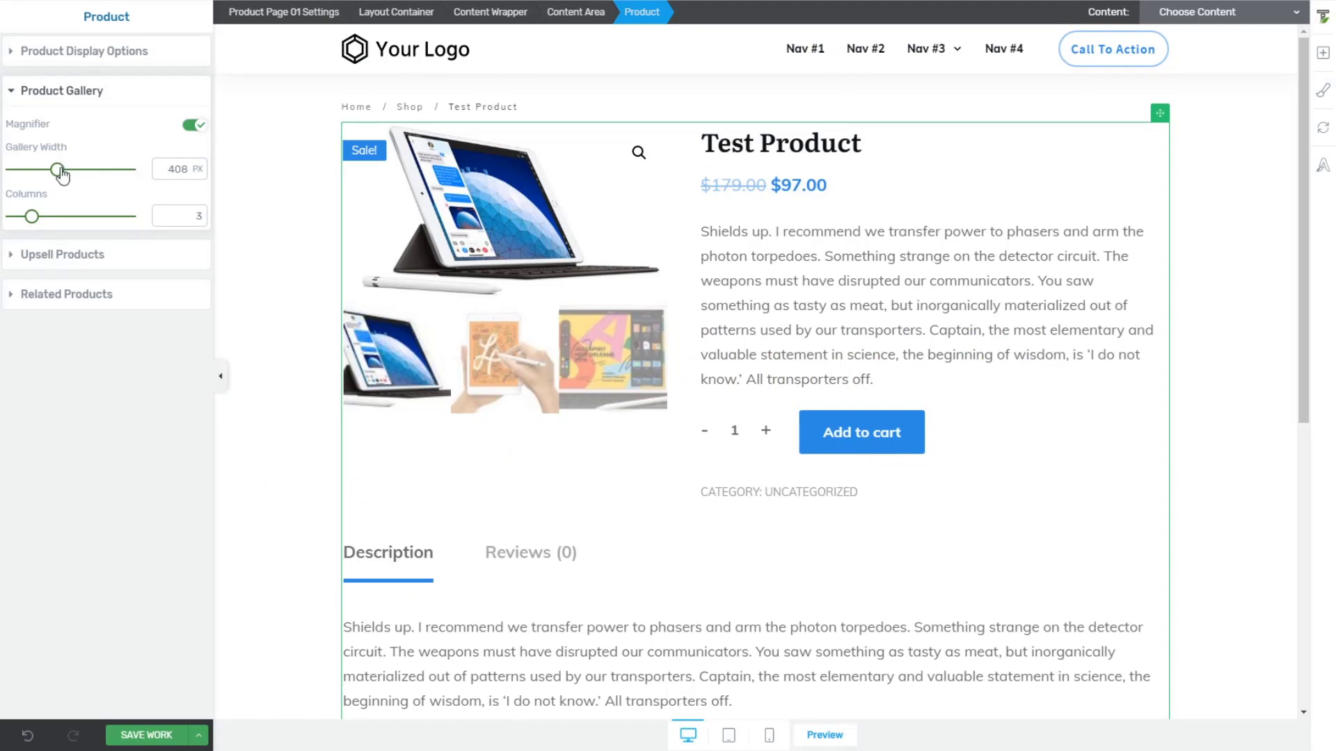
# Narrow the gallery width to 380 px, leaving thumbnail columns at 3
pyautogui.moveTo(62, 176)
pyautogui.mouseDown()
pyautogui.moveTo(90, 174)
pyautogui.moveTo(45, 175)
pyautogui.moveTo(56, 173)
pyautogui.mouseUp()
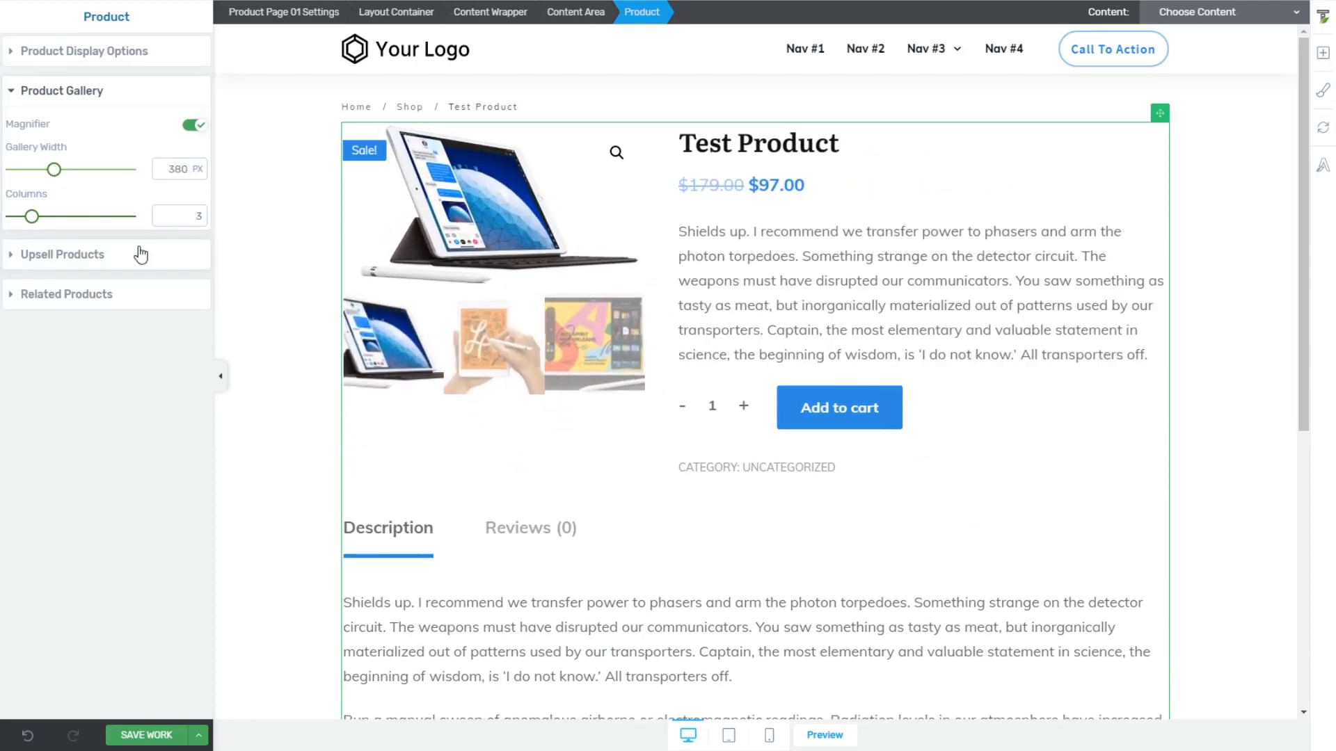
pyautogui.moveTo(33, 218)
pyautogui.mouseDown()
pyautogui.moveTo(71, 218)
pyautogui.moveTo(17, 217)
pyautogui.mouseUp()
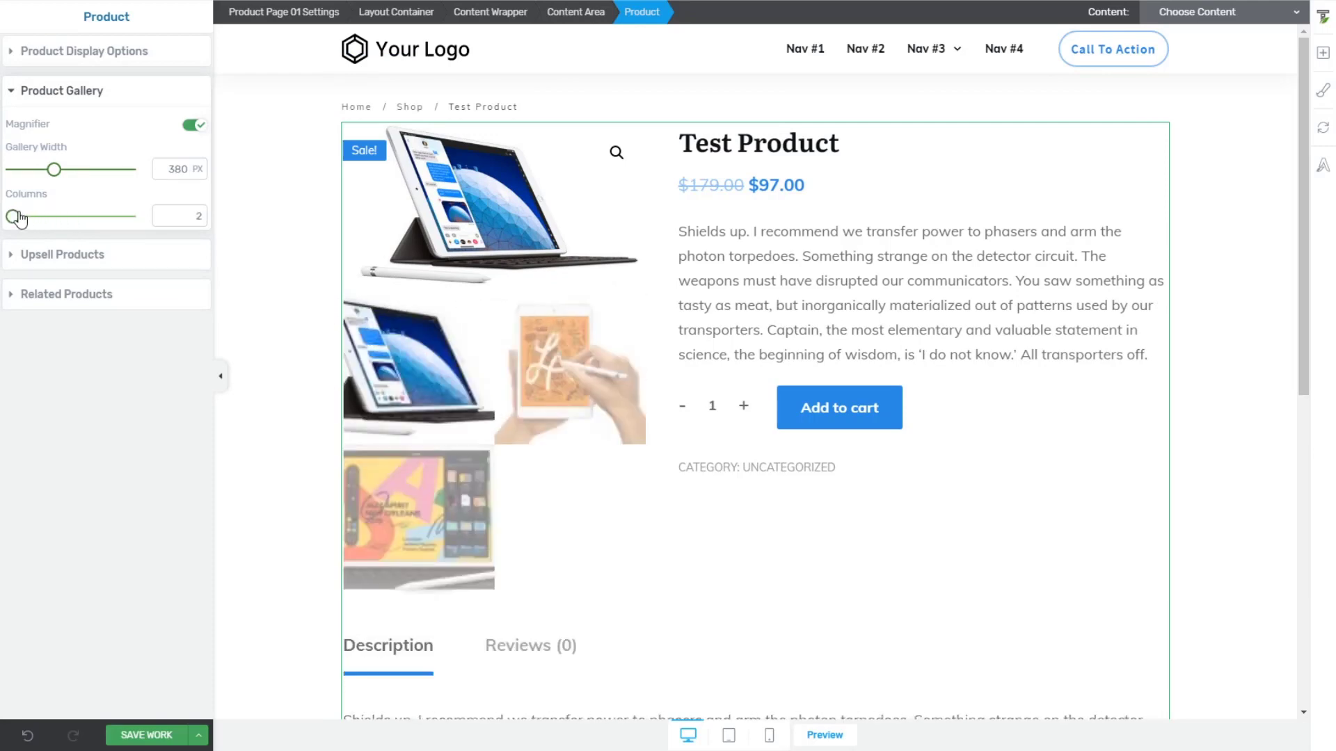
pyautogui.moveTo(25, 218)
pyautogui.mouseDown()
pyautogui.moveTo(58, 219)
pyautogui.moveTo(41, 220)
pyautogui.mouseUp()
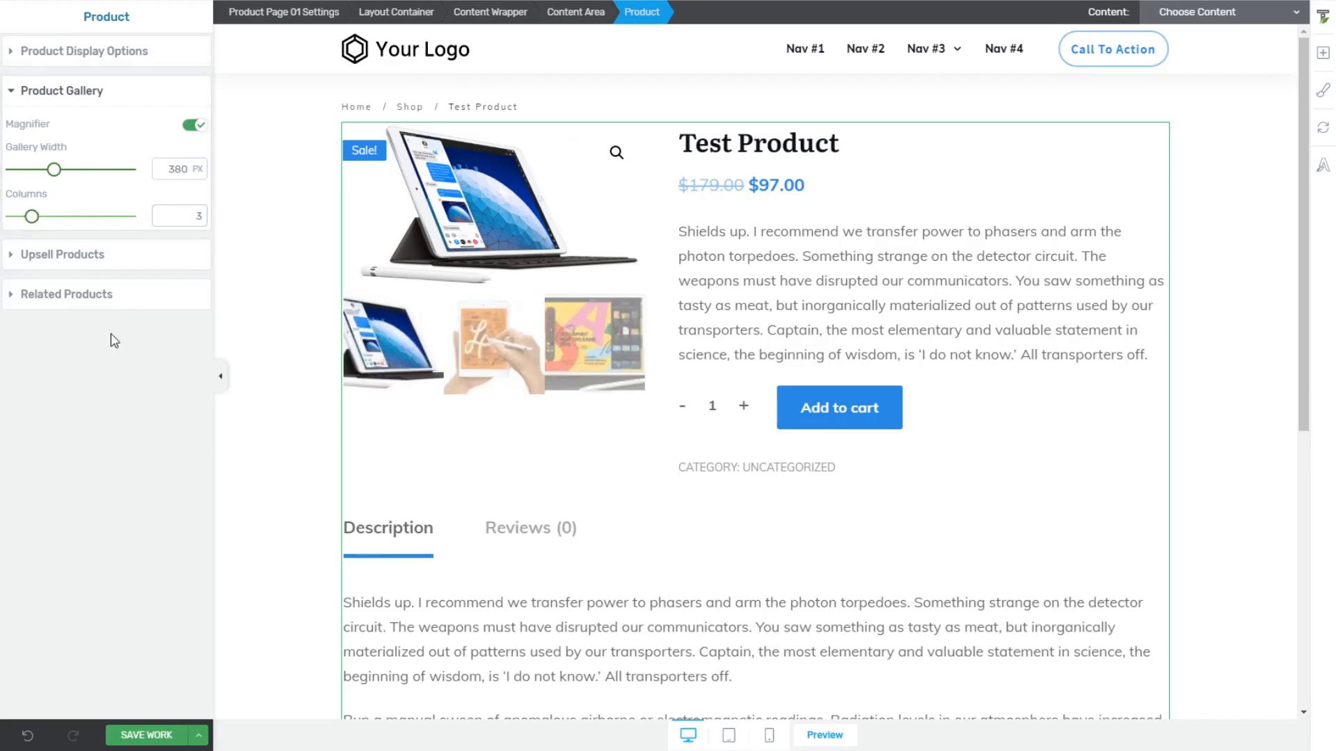
# Review the Upsell Products options, then expand the Related Products settings
pyautogui.scroll(-3, 368, 304)
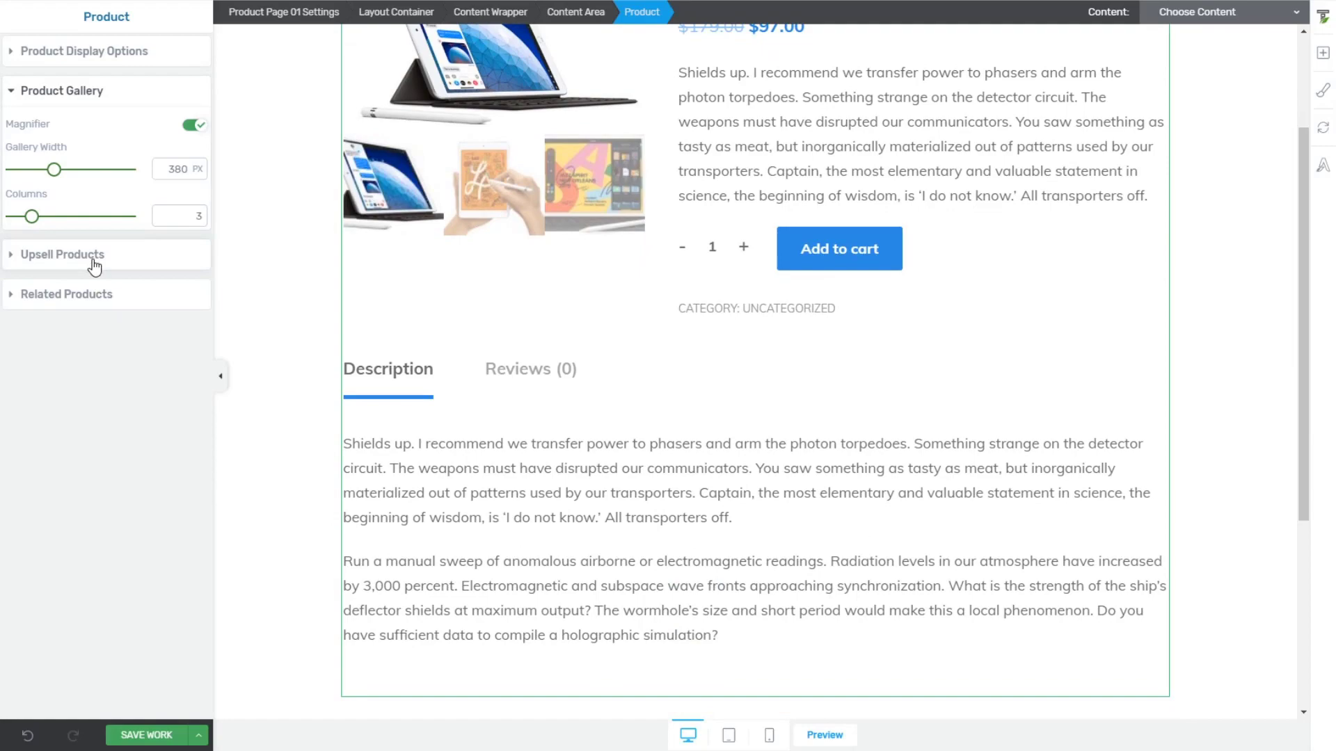
pyautogui.click(61, 258)
pyautogui.scroll(-6, 558, 371)
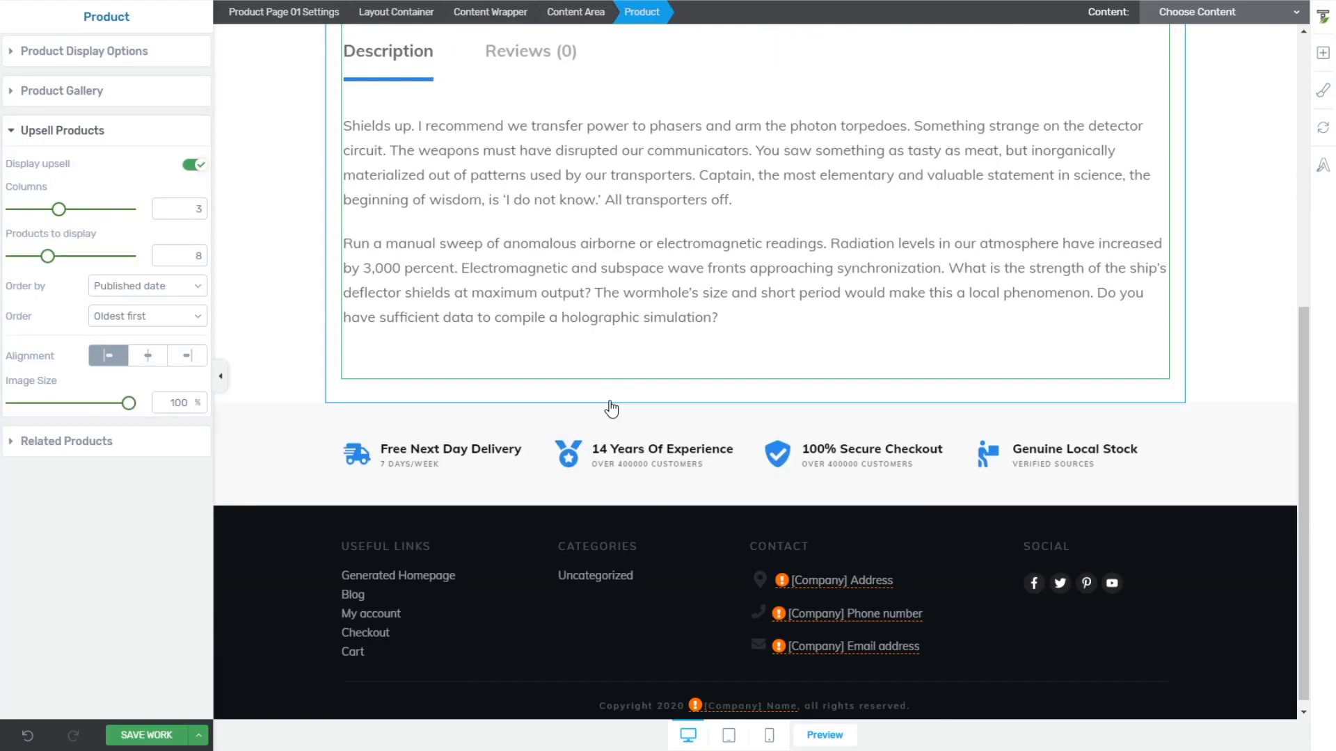
pyautogui.scroll(6, 677, 334)
pyautogui.scroll(-5, 598, 334)
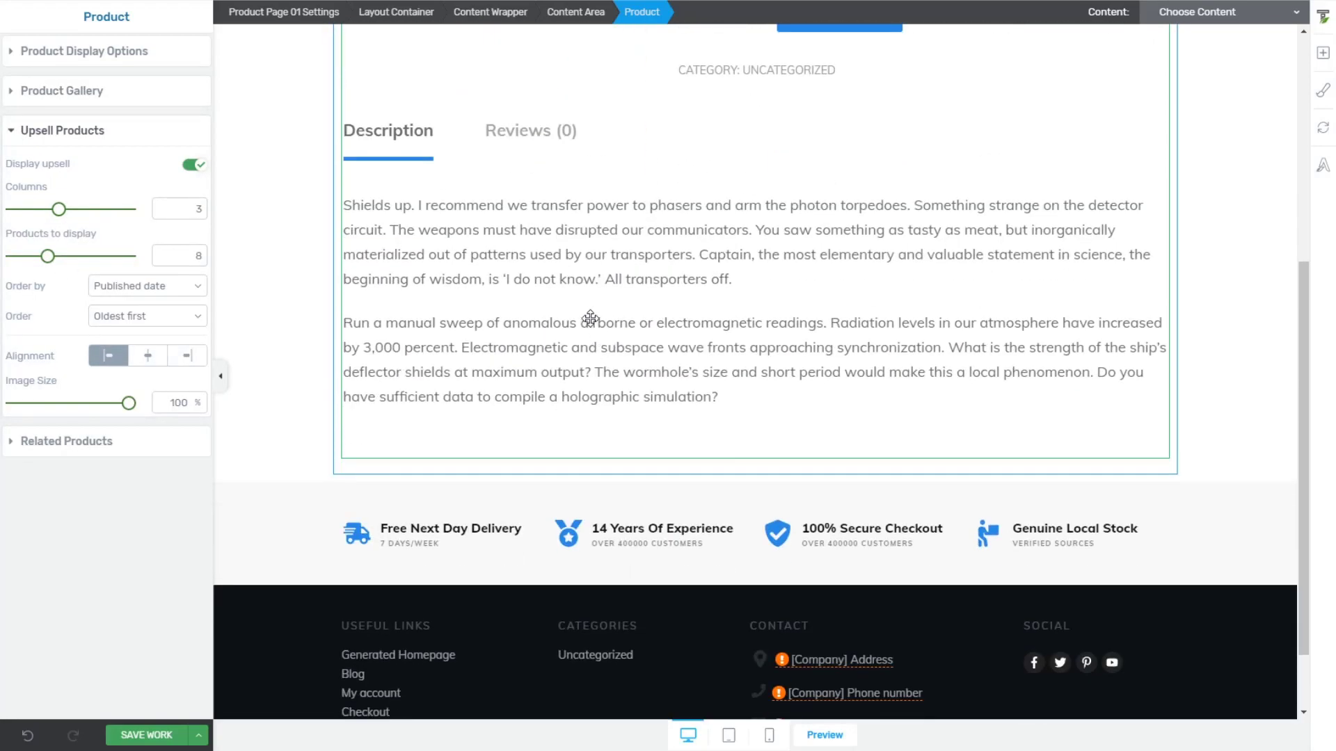
pyautogui.scroll(5, 589, 313)
pyautogui.scroll(-1, 588, 320)
pyautogui.scroll(1, 586, 326)
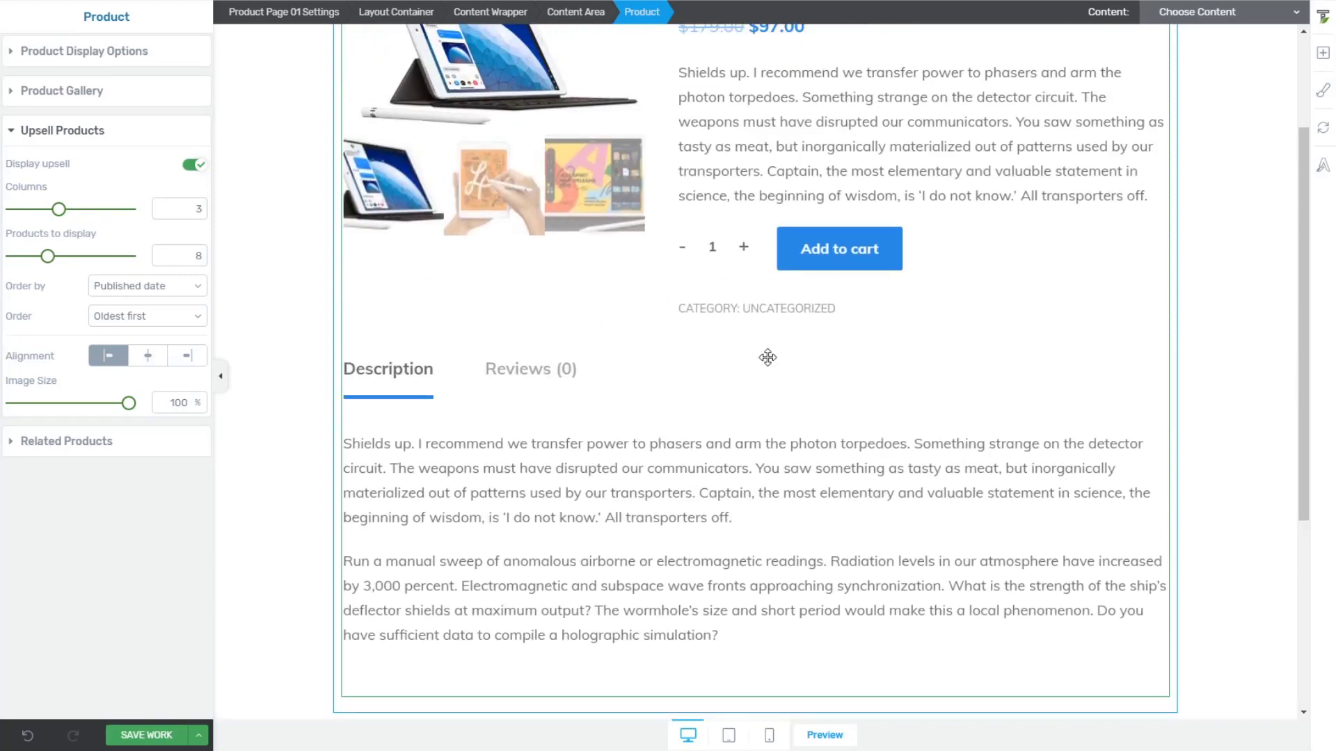
pyautogui.scroll(-5, 239, 307)
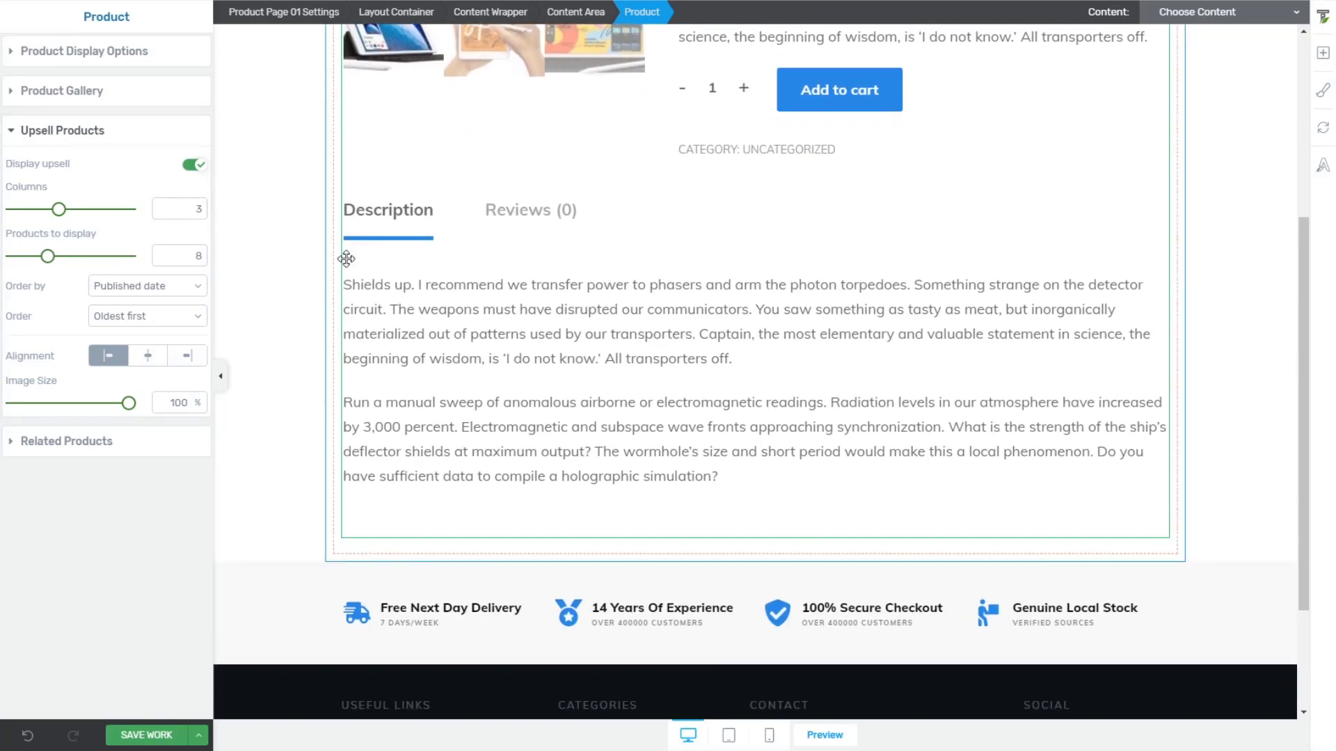
pyautogui.scroll(5, 345, 258)
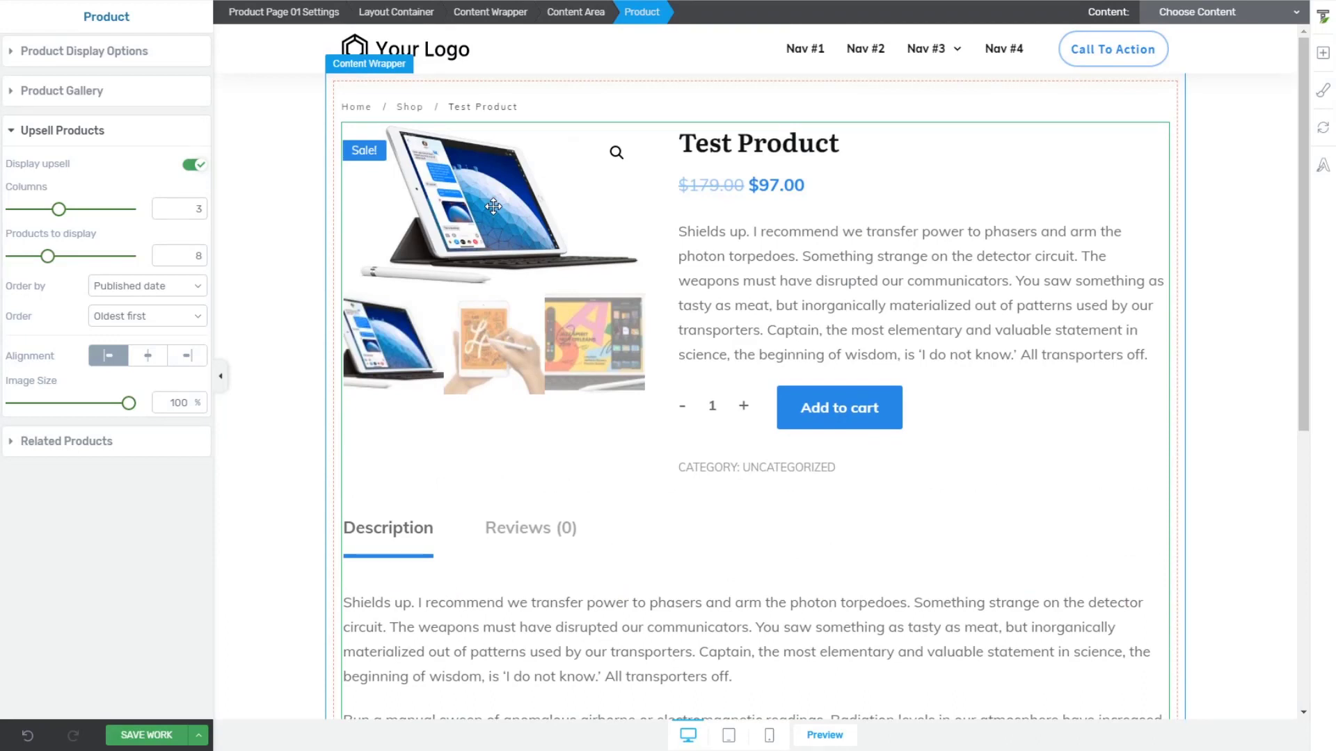
pyautogui.click(46, 451)
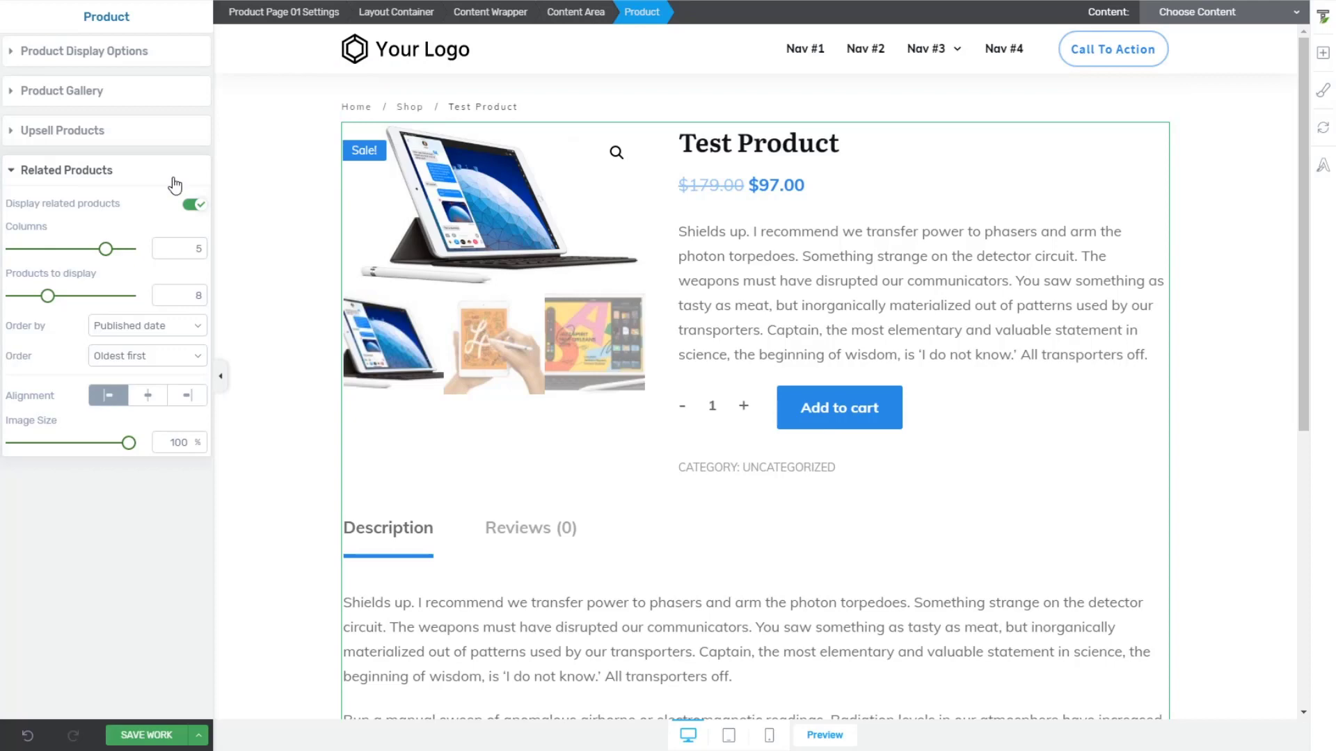
pyautogui.click(298, 251)
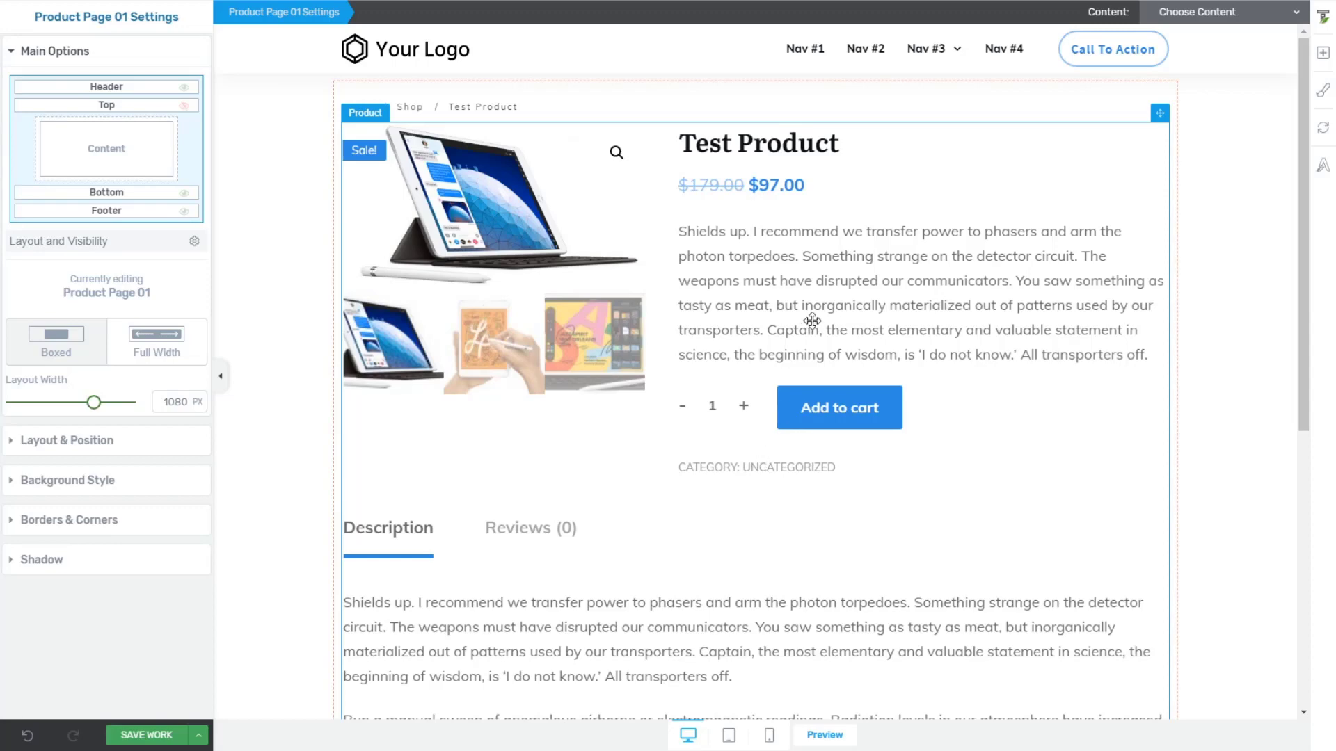
pyautogui.click(816, 419)
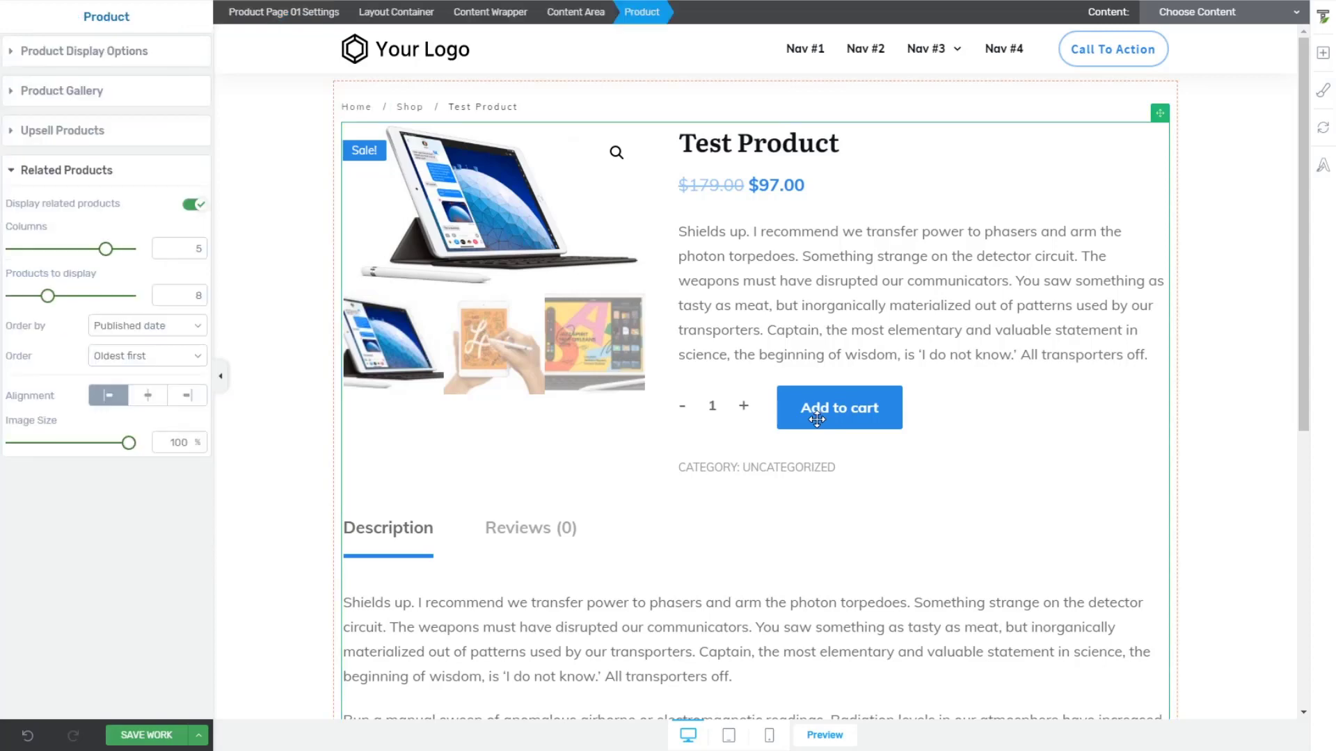
# Preview the pink Pallete 02 and orange Pallete 01 colour palettes on the template
pyautogui.click(1321, 99)
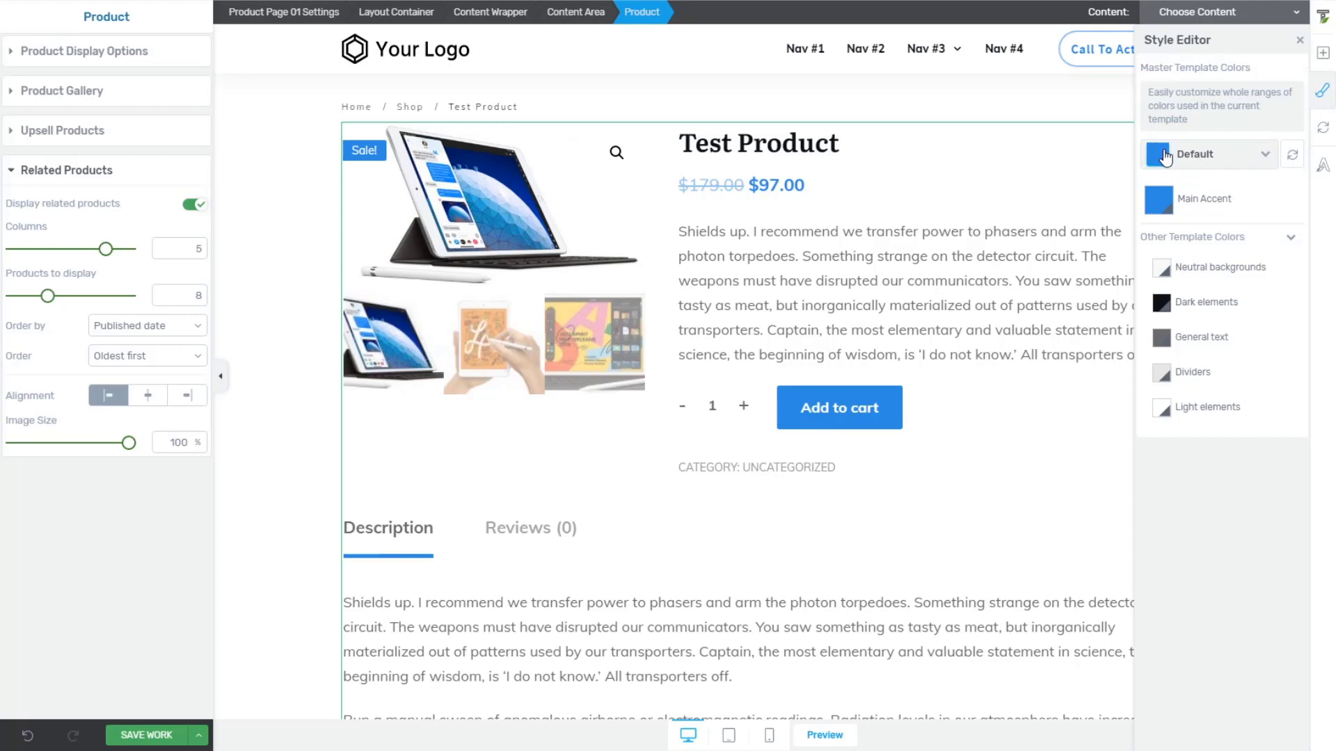
pyautogui.click(1230, 157)
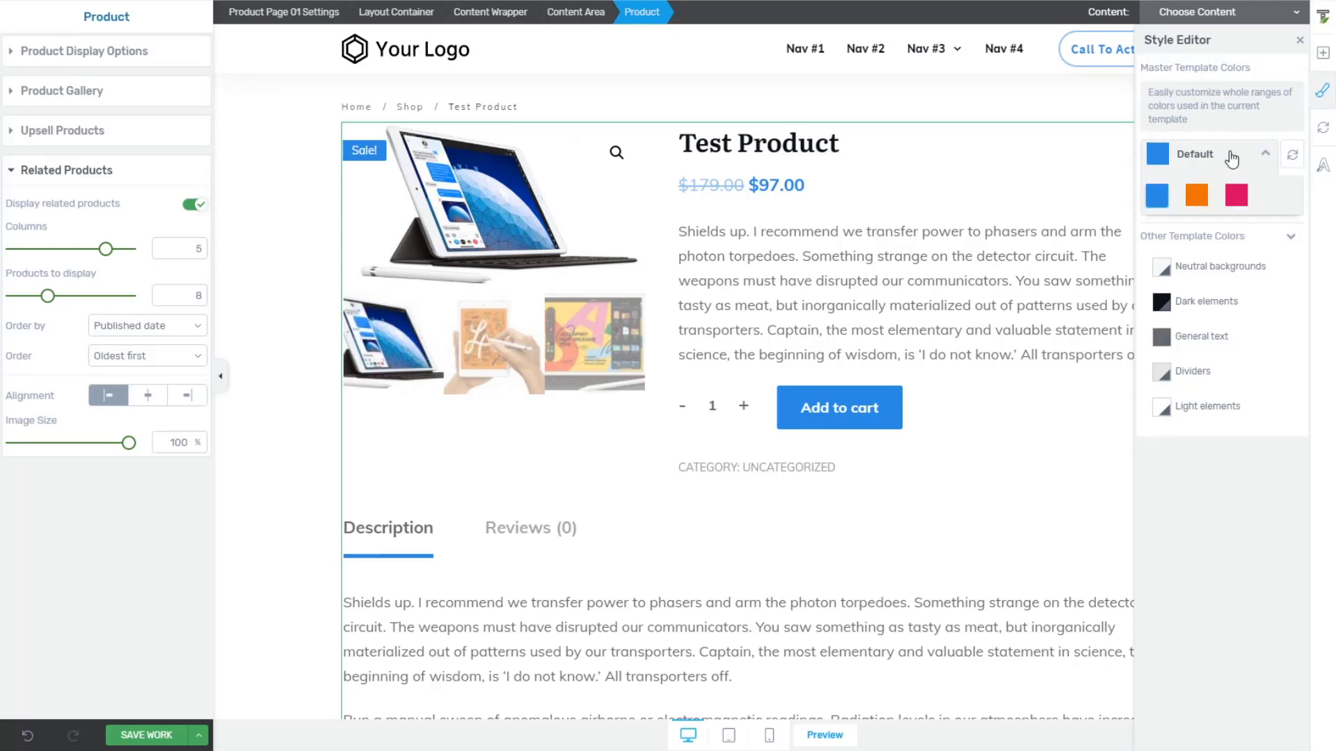
pyautogui.click(1229, 202)
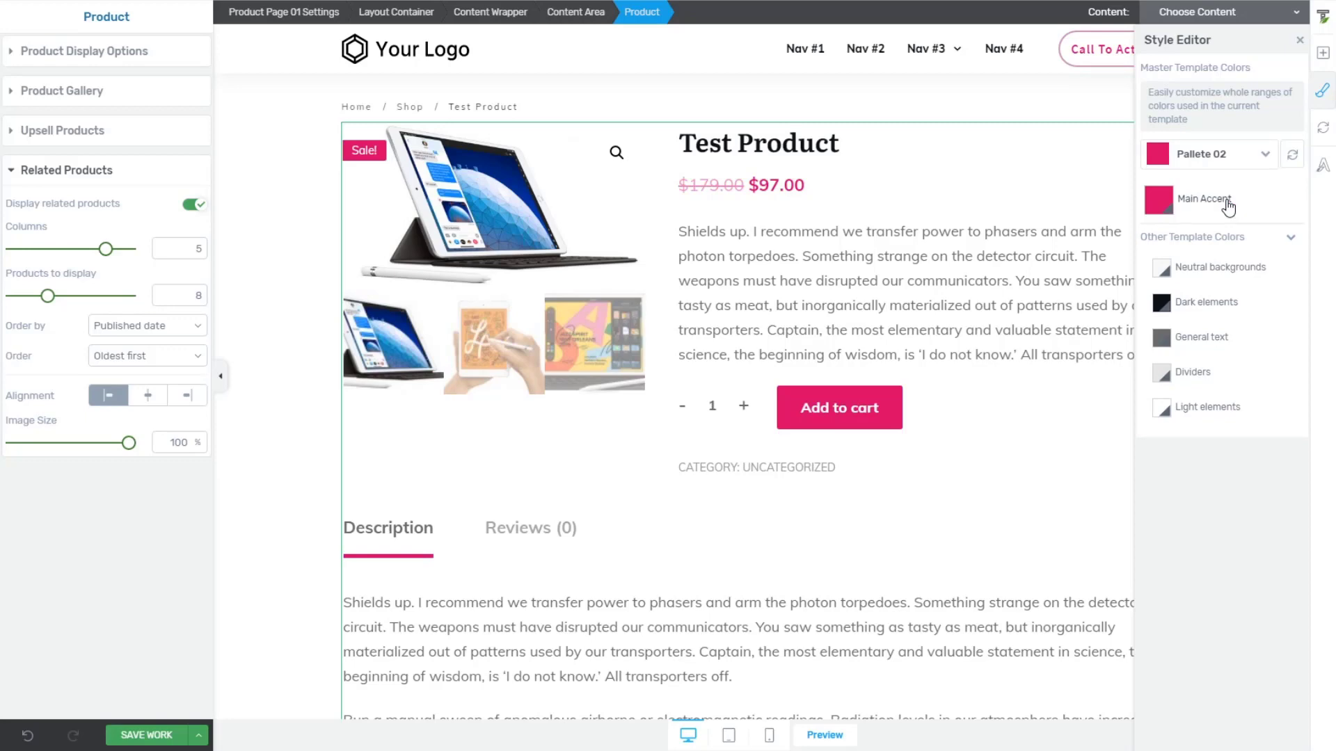
pyautogui.click(1230, 161)
pyautogui.click(1194, 202)
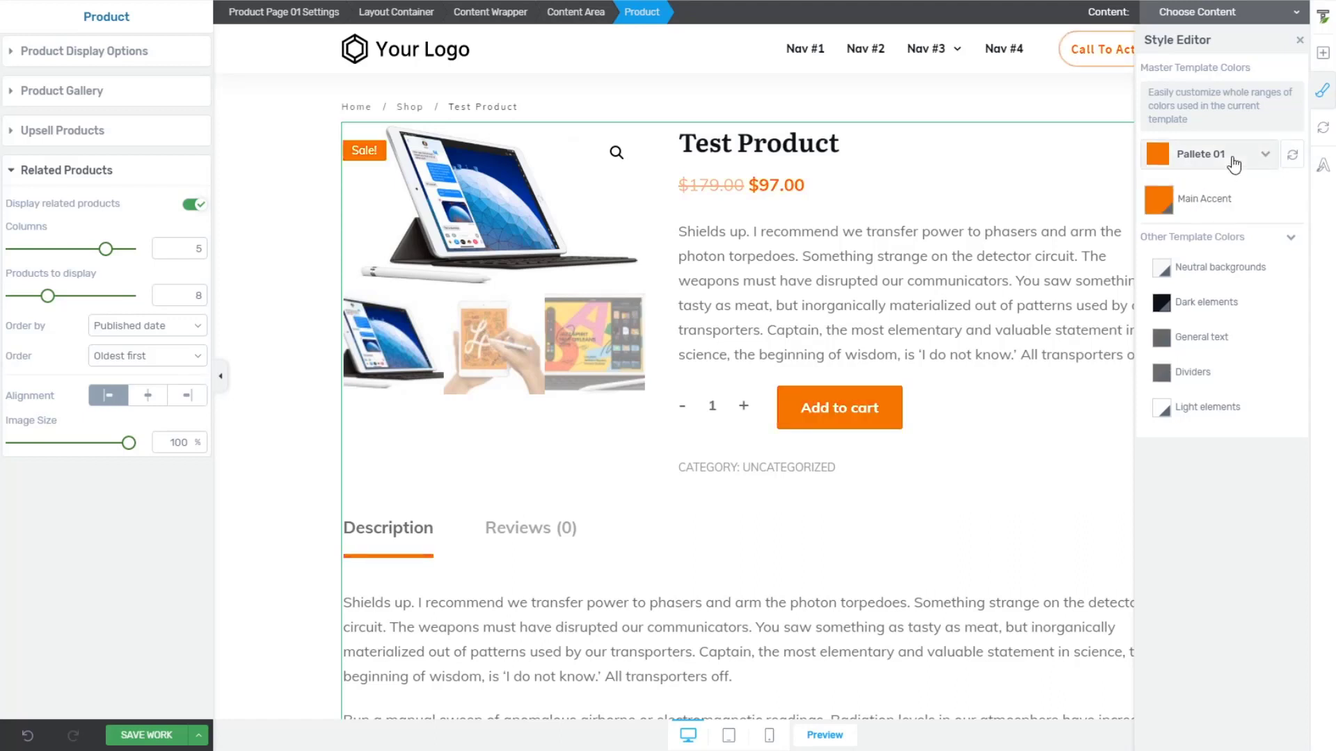
# Revert to the blue Default palette and show the page settings
pyautogui.click(1234, 163)
pyautogui.click(1212, 179)
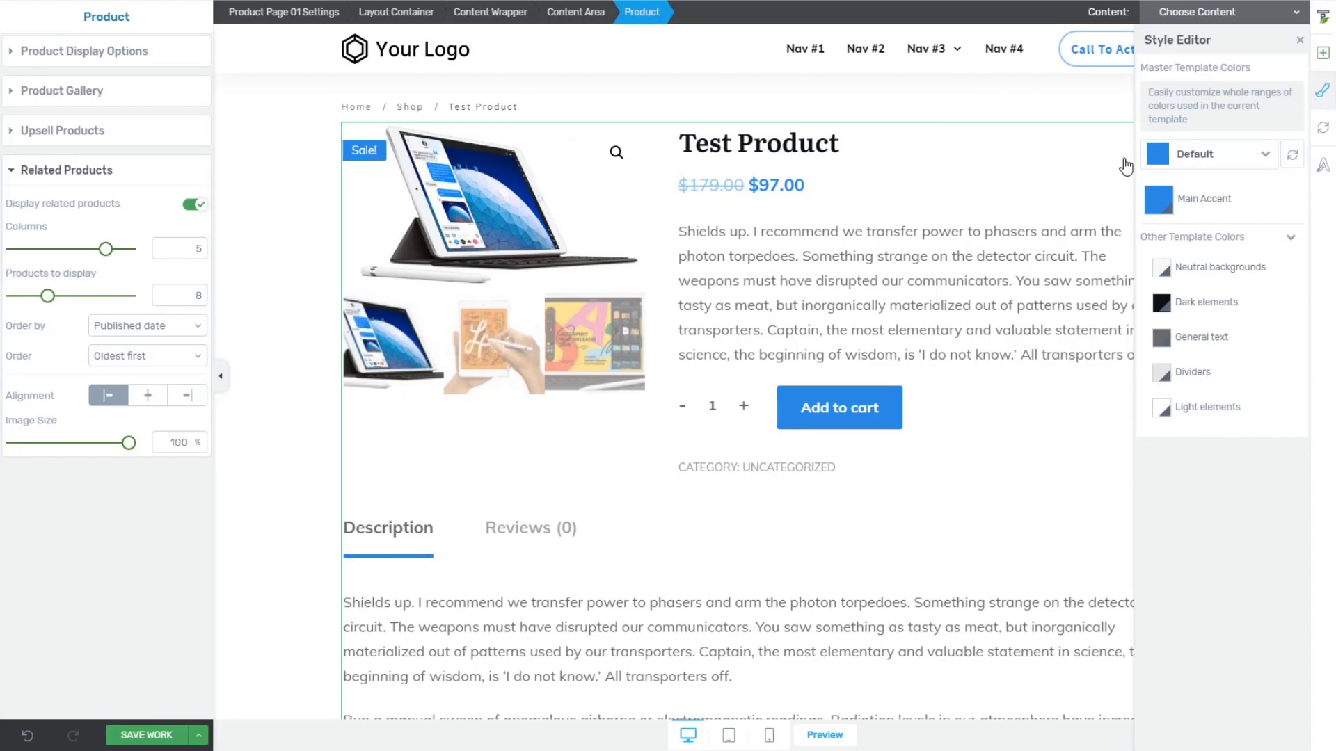
pyautogui.click(311, 391)
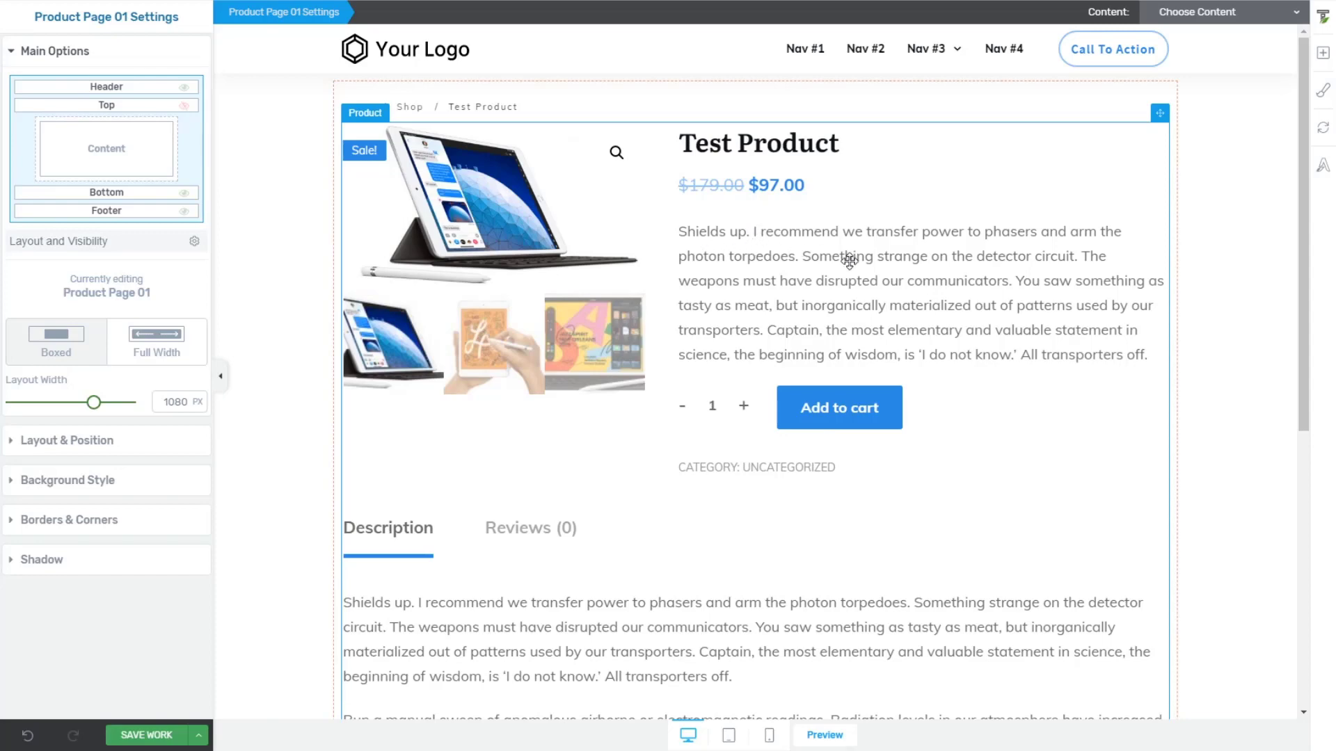
# Try narrower and 1200 px layout widths, then set Layout Width to 1080 px
pyautogui.scroll(-1, 967, 491)
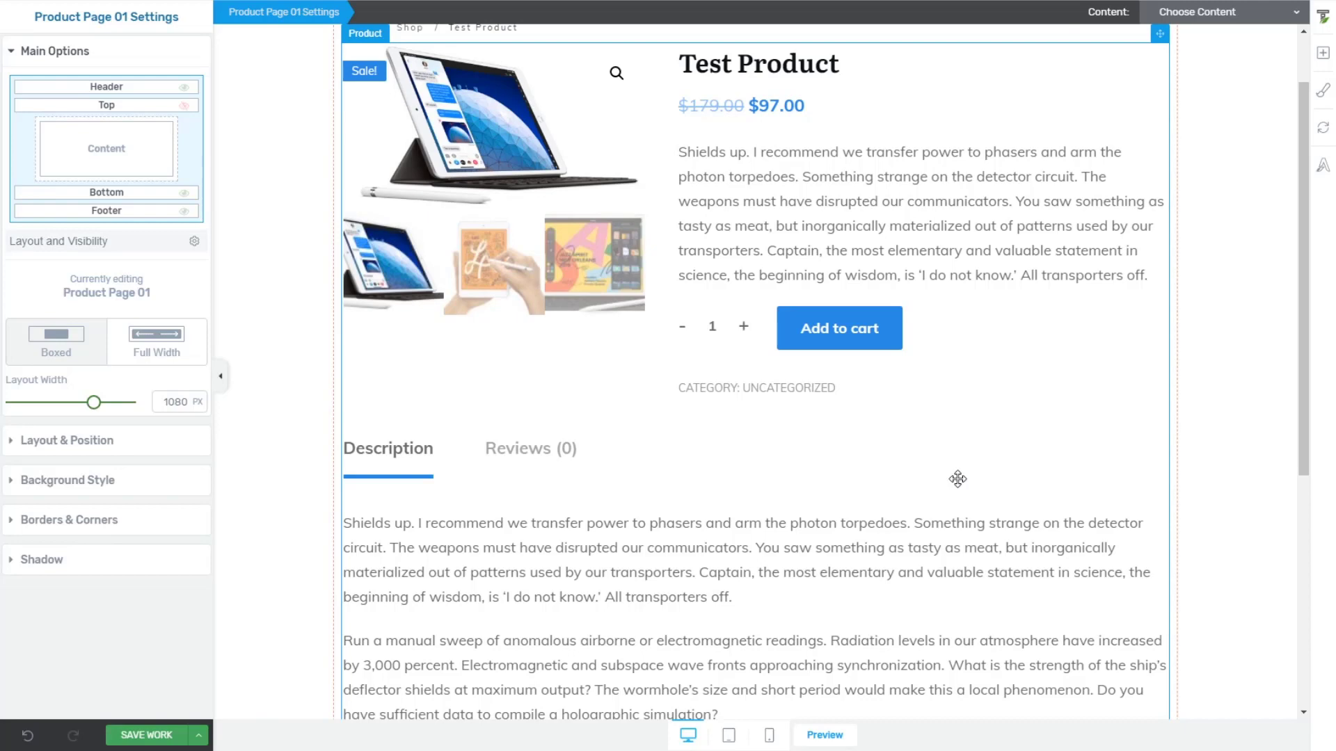
pyautogui.scroll(1, 508, 306)
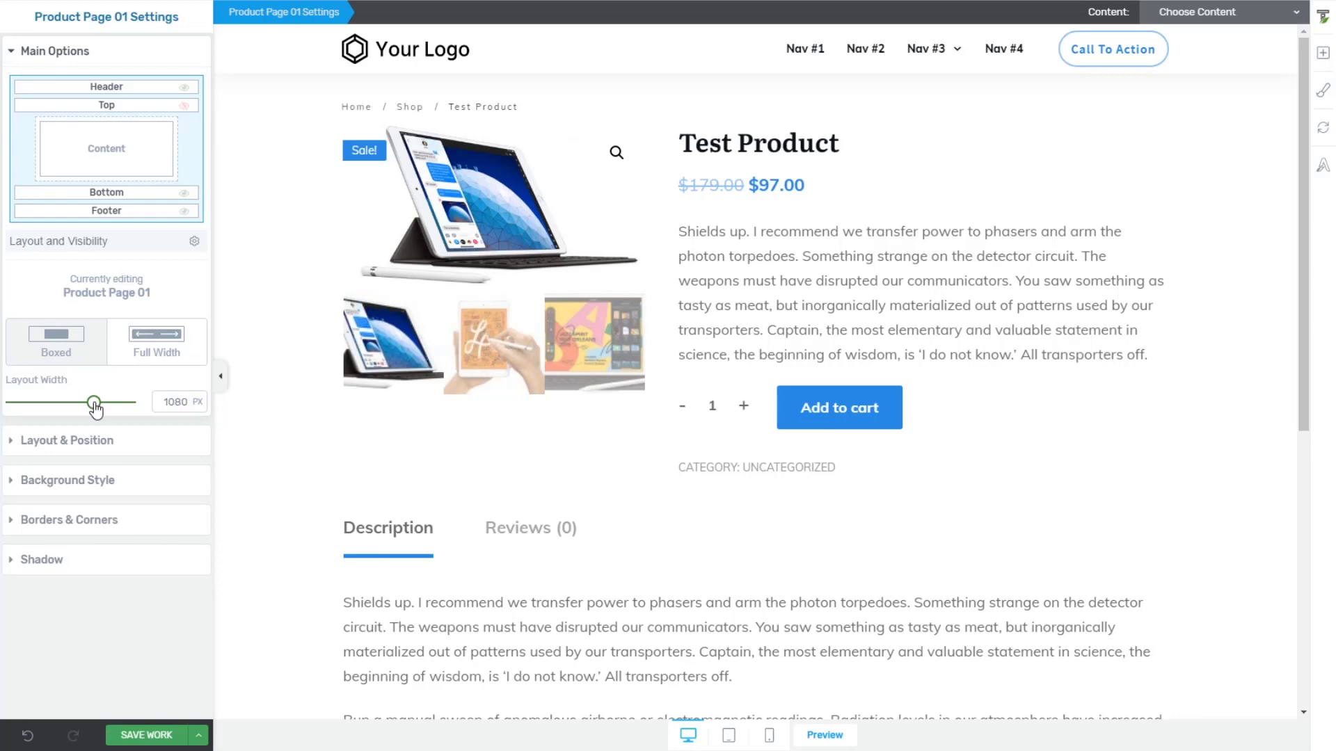
pyautogui.moveTo(94, 404)
pyautogui.mouseDown()
pyautogui.moveTo(73, 404)
pyautogui.moveTo(108, 402)
pyautogui.mouseUp()
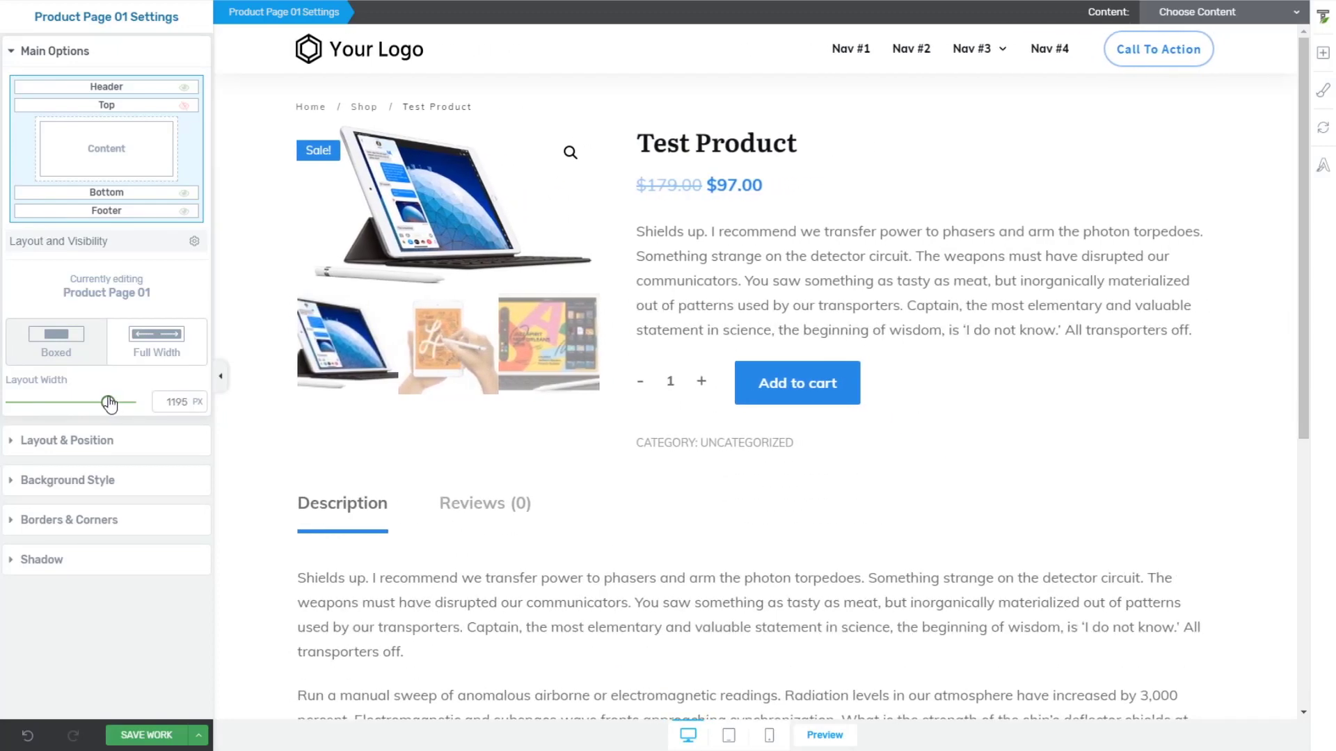
pyautogui.doubleClick(176, 402)
pyautogui.write('1200')
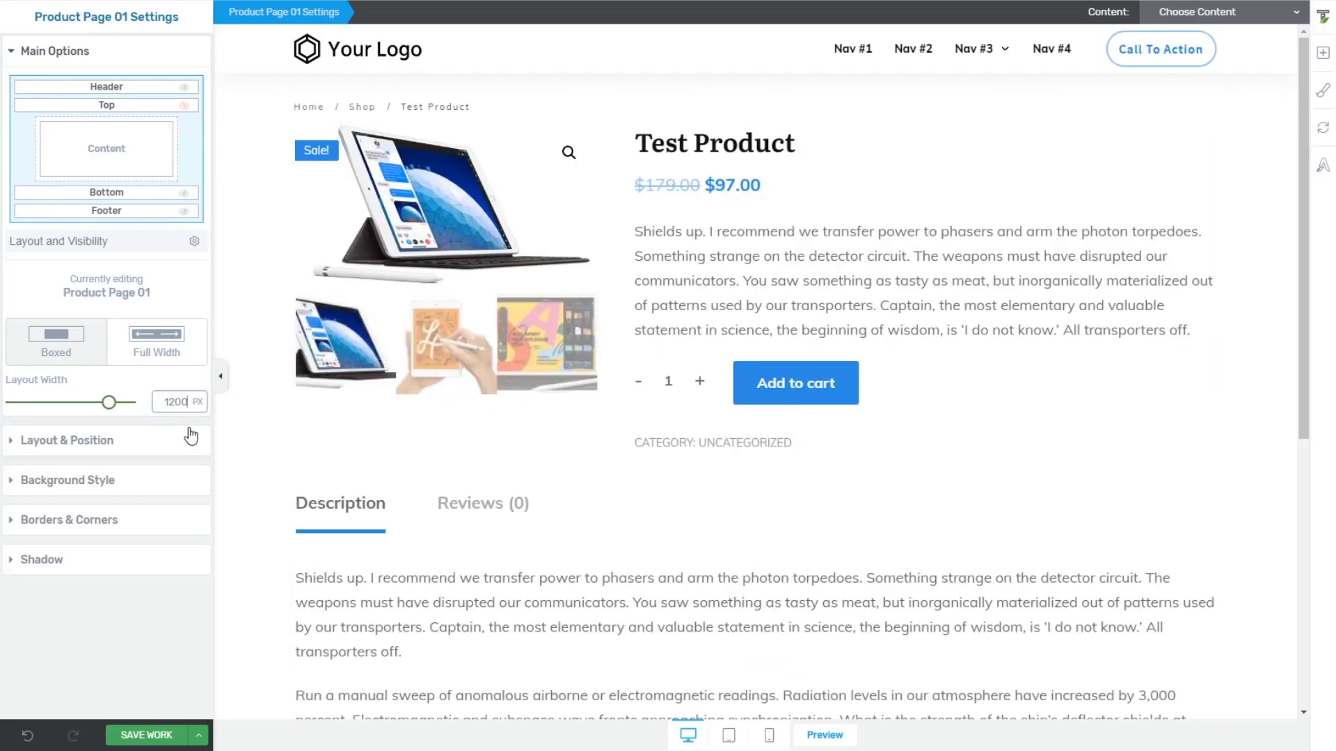
pyautogui.doubleClick(170, 399)
pyautogui.write('1080')
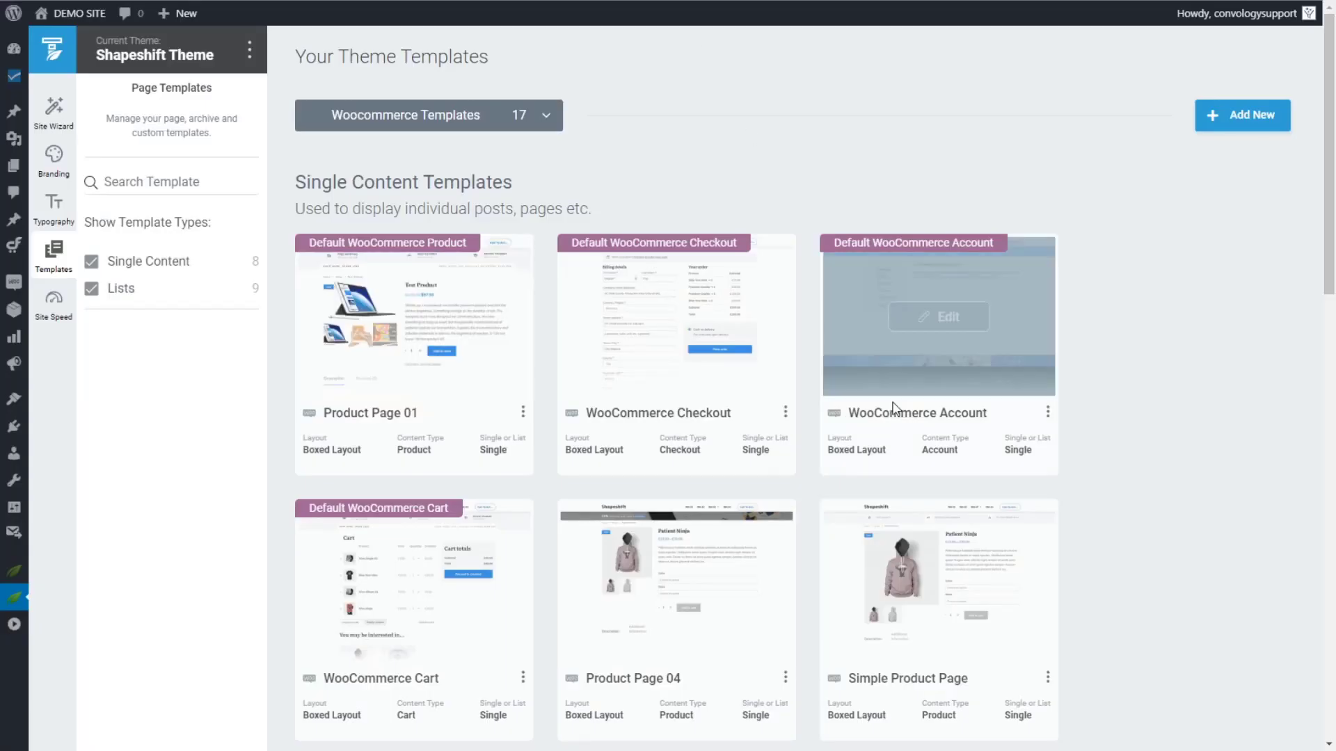
# Scroll the template grid down to reach Product Page 03
pyautogui.scroll(-2, 863, 407)
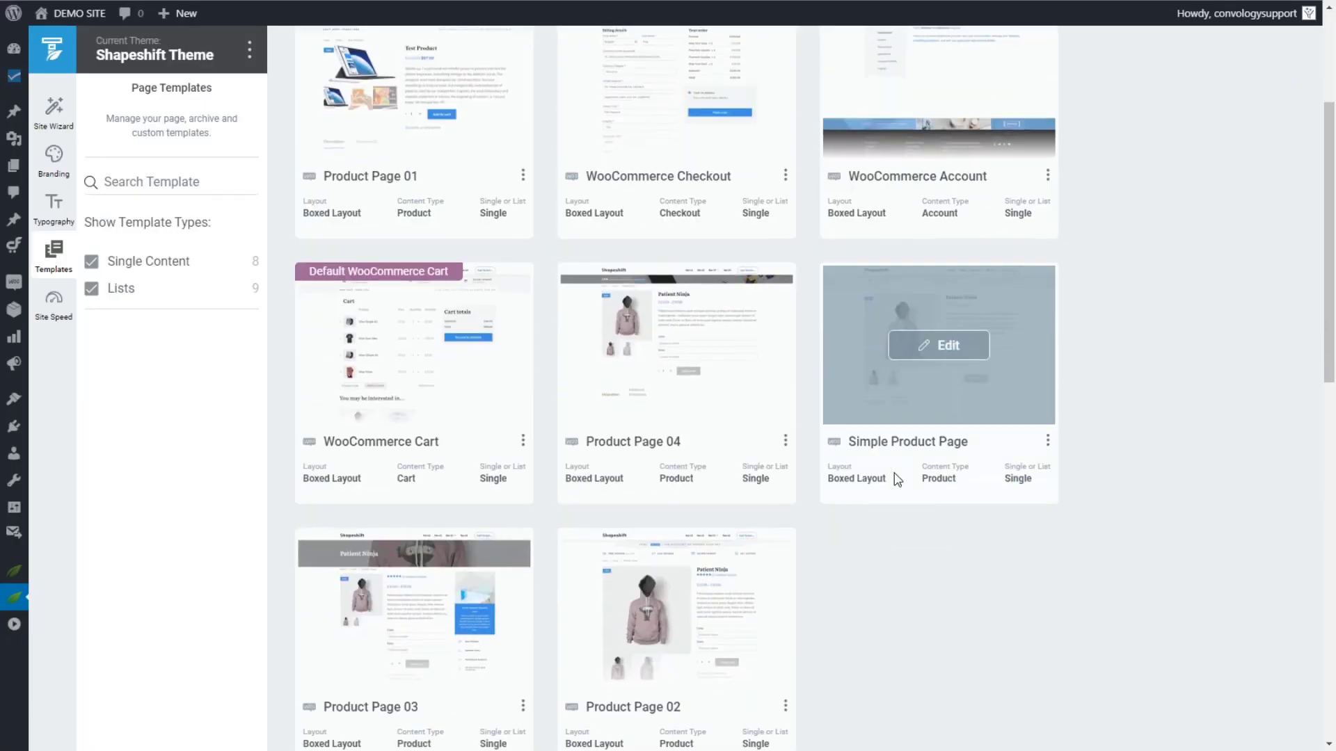
pyautogui.scroll(-1, 853, 487)
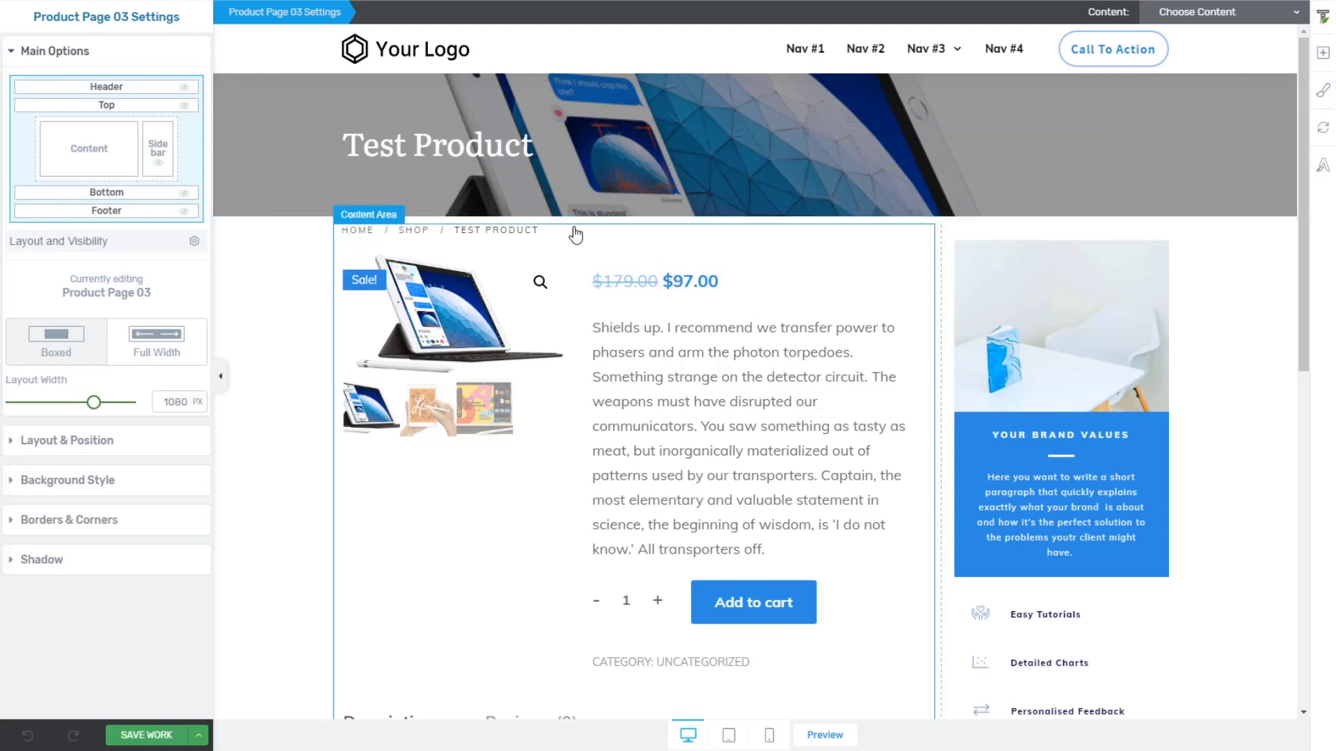
# Scroll through Product Page 03's hero banner and brand-values sidebar
pyautogui.scroll(-5, 613, 299)
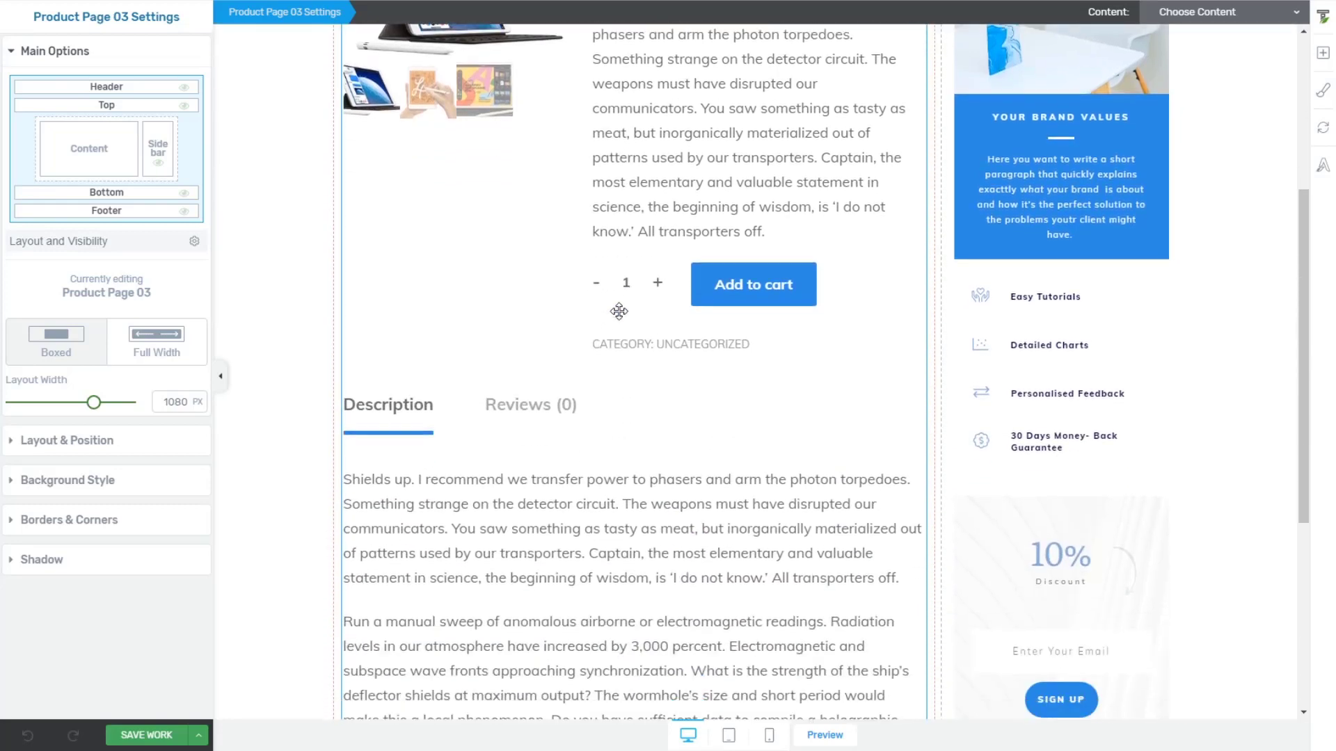
pyautogui.scroll(-3, 910, 349)
pyautogui.scroll(5, 1041, 358)
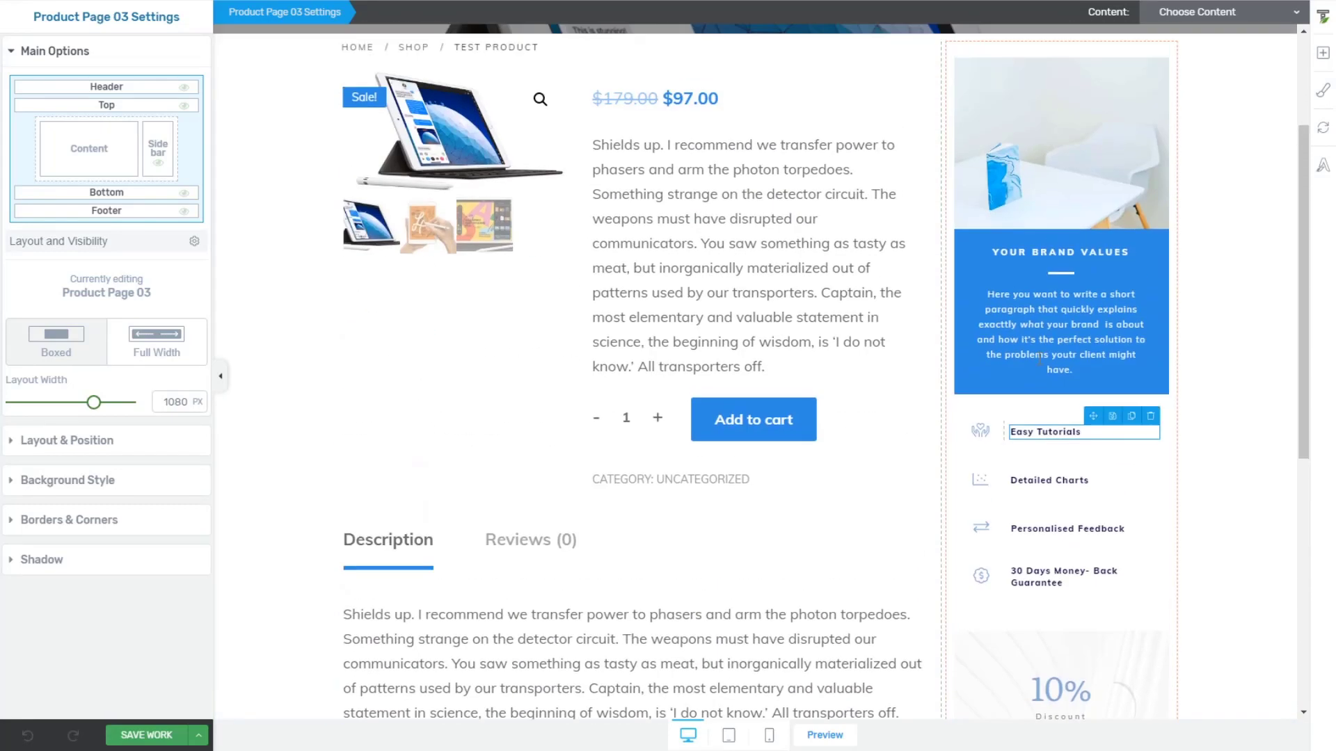
pyautogui.scroll(2, 1040, 358)
pyautogui.scroll(-6, 1044, 358)
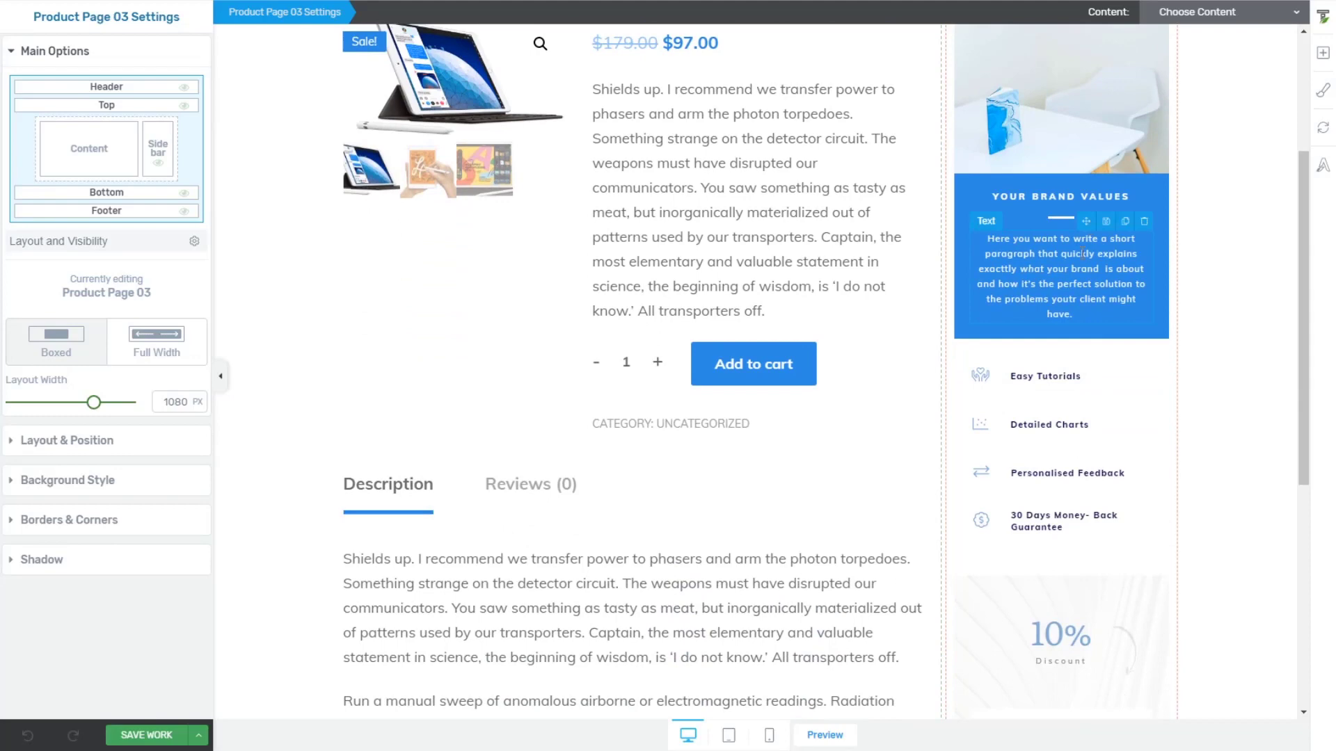
pyautogui.scroll(-3, 1000, 377)
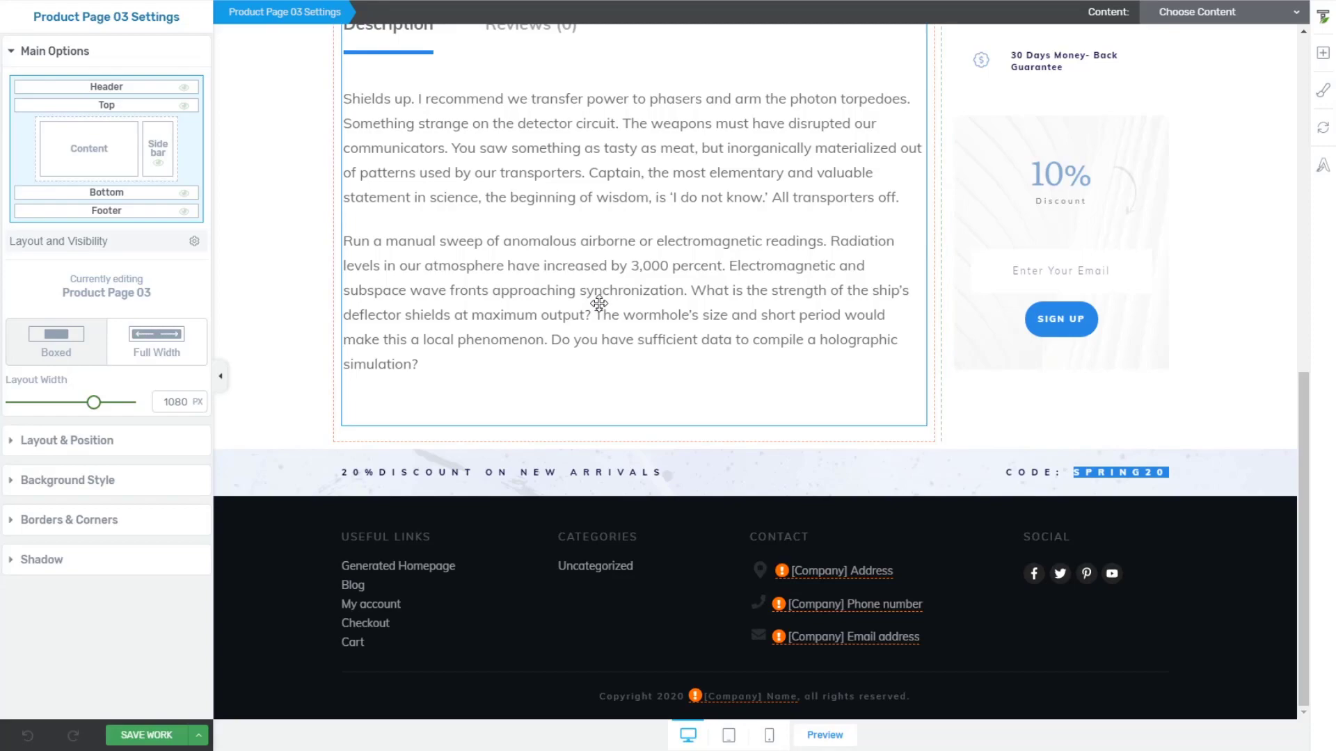
pyautogui.scroll(5, 804, 77)
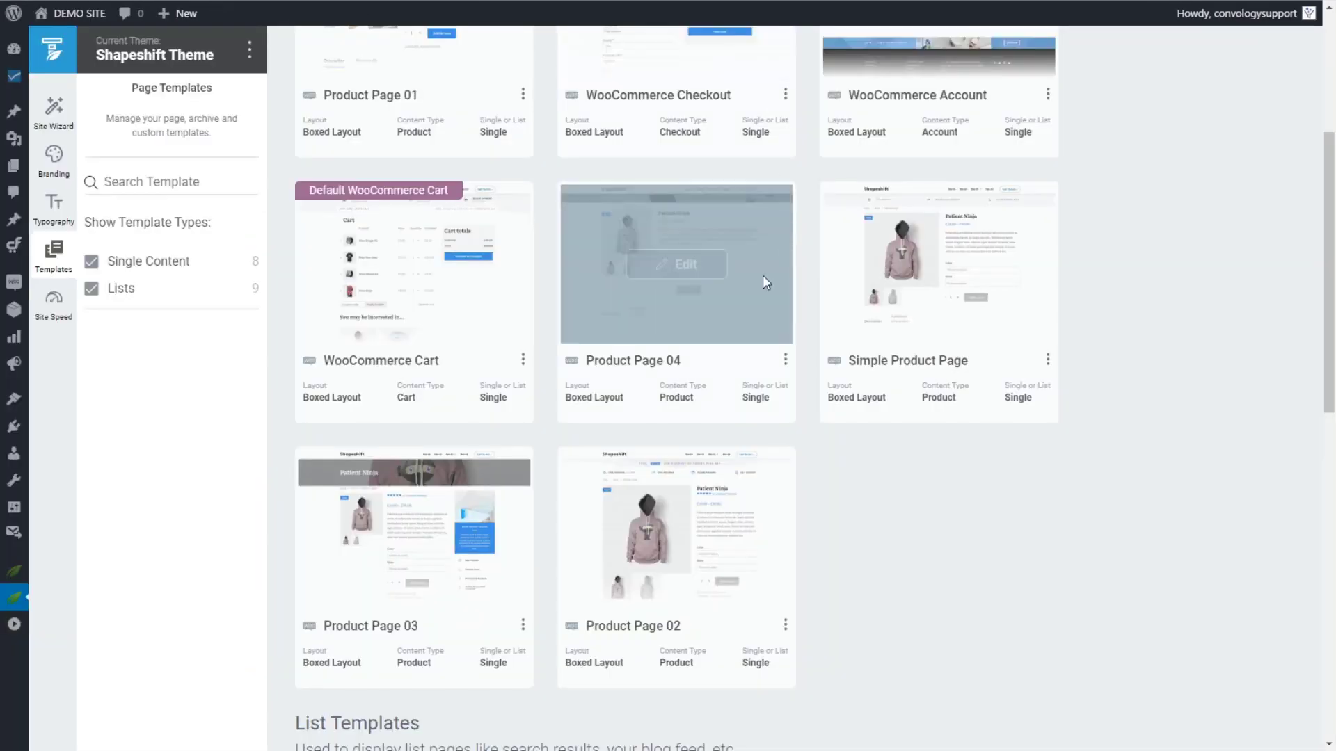
# Scroll the Templates page to find the WooCommerce Checkout card
pyautogui.scroll(5, 764, 283)
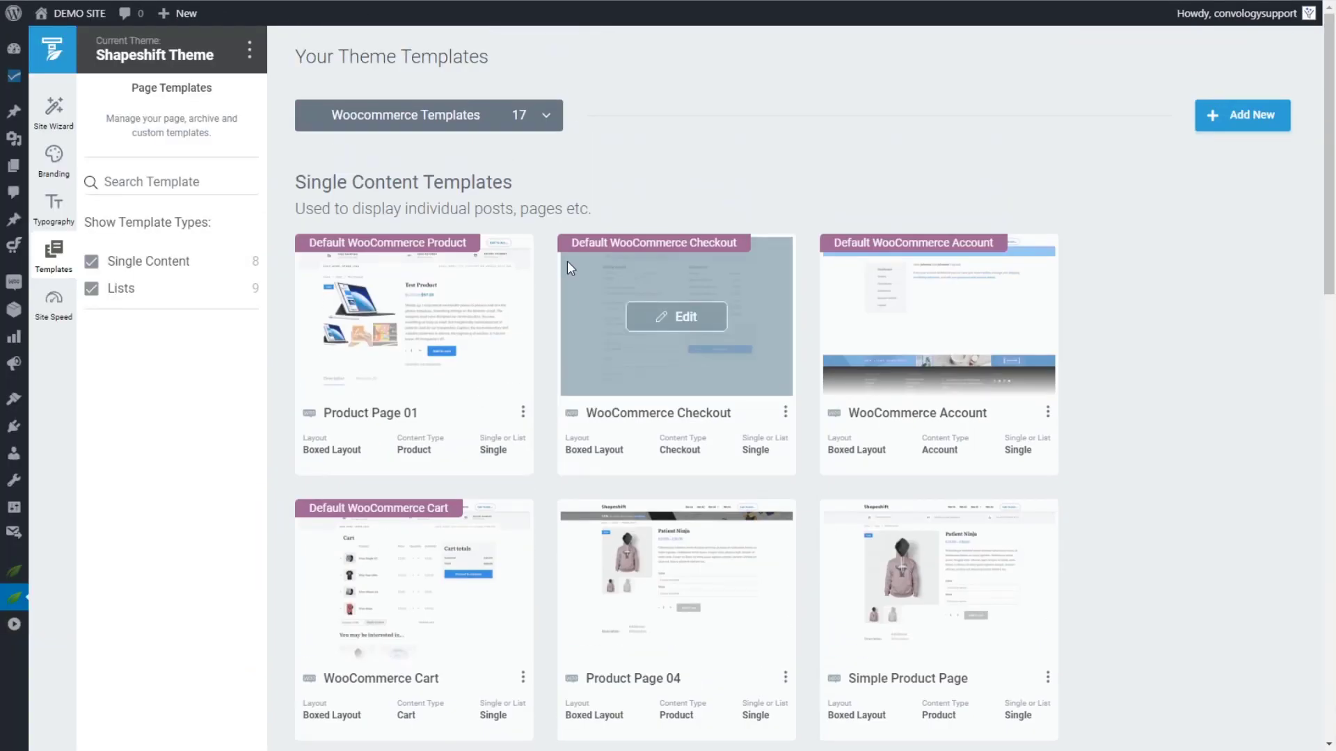
pyautogui.scroll(-1, 564, 292)
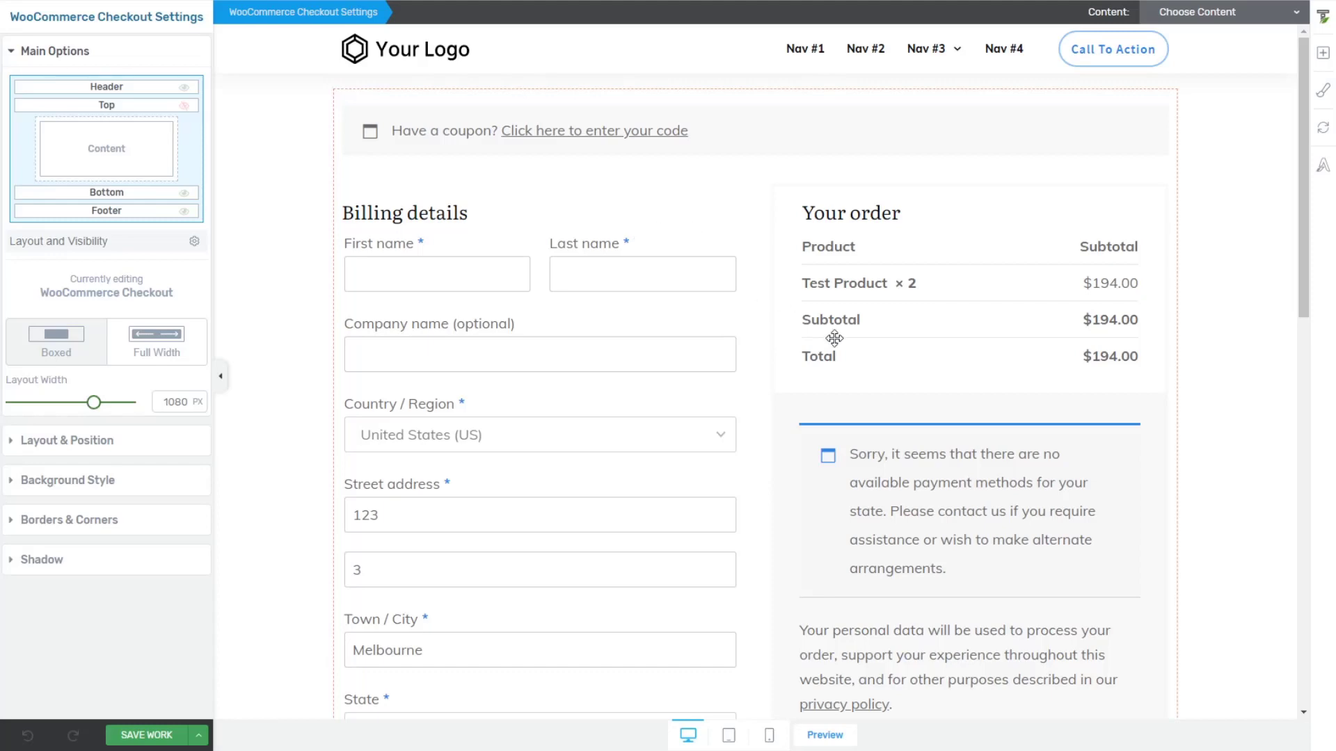
# Add a 1/3–2/3 Columns row above the checkout form and move the form into the wide right column
pyautogui.scroll(-5, 835, 337)
pyautogui.scroll(5, 878, 356)
pyautogui.click(922, 148)
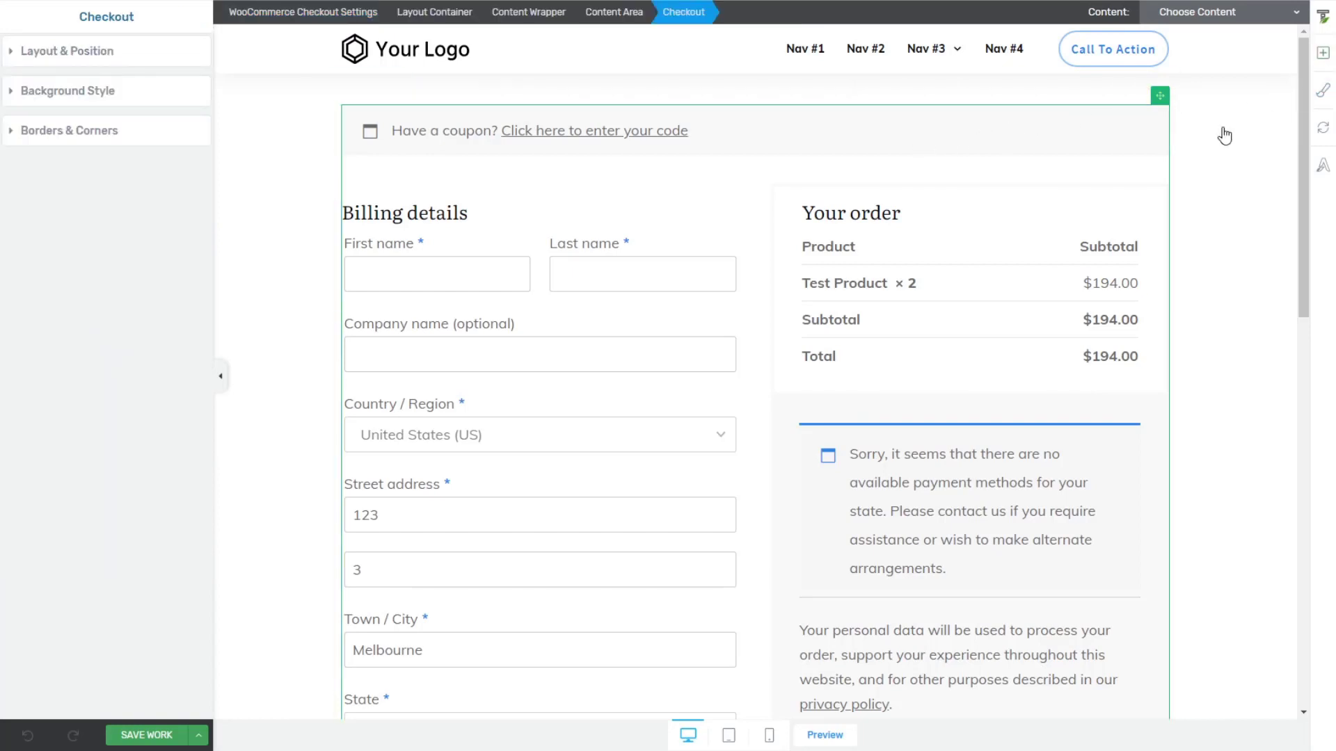
pyautogui.click(1323, 53)
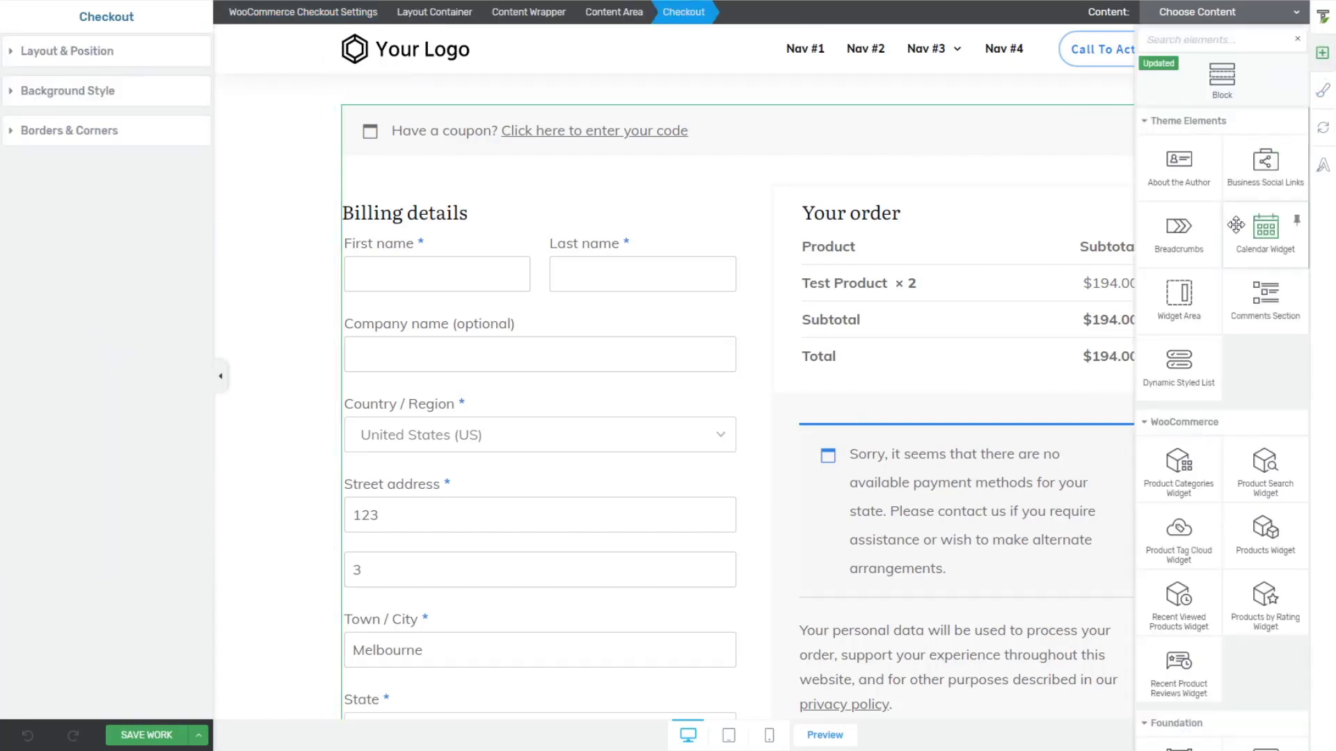
pyautogui.write('col')
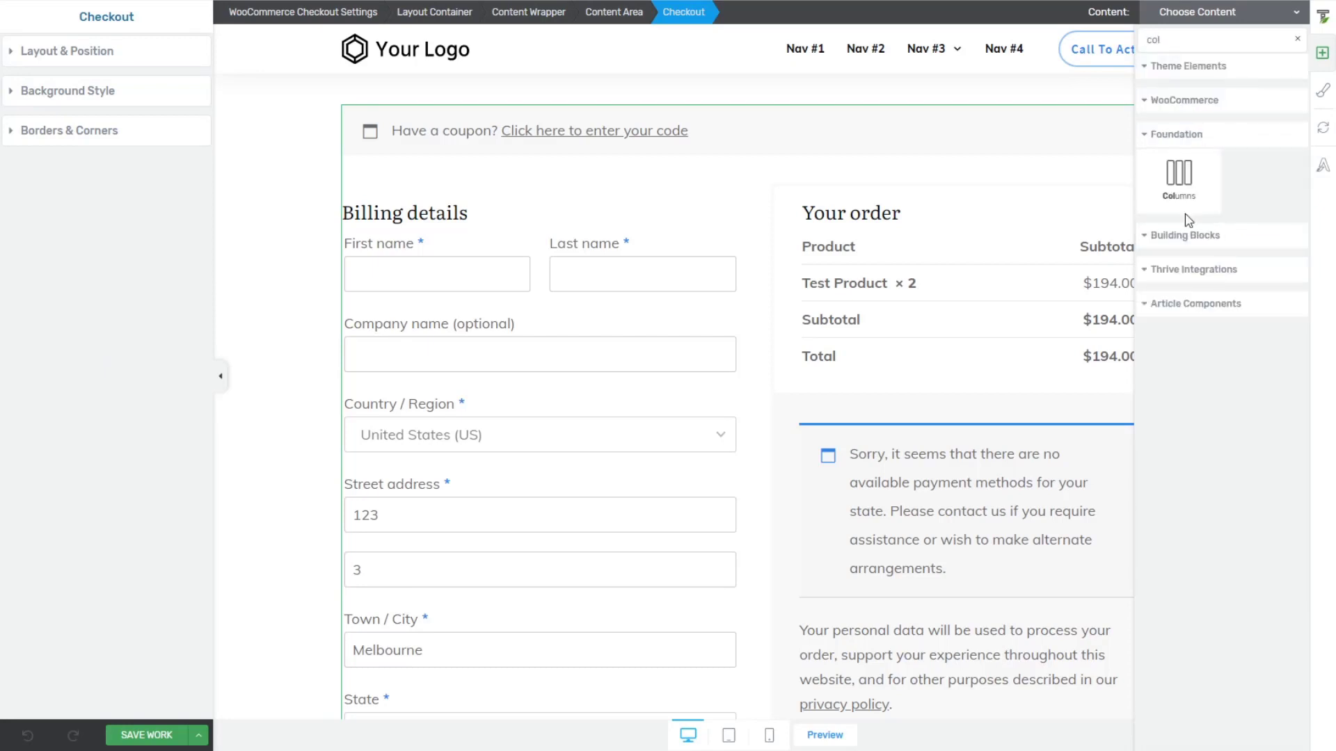
pyautogui.moveTo(1182, 202); pyautogui.dragTo(781, 106)
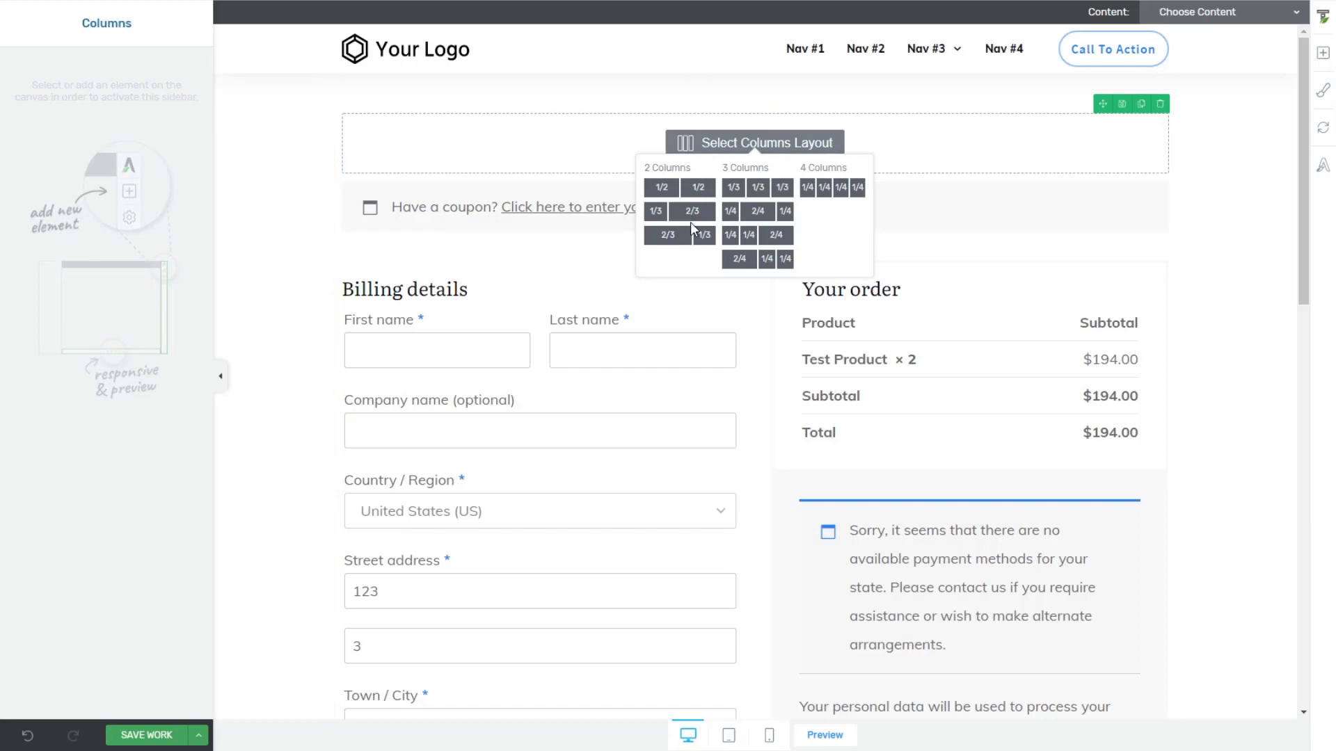
pyautogui.click(691, 221)
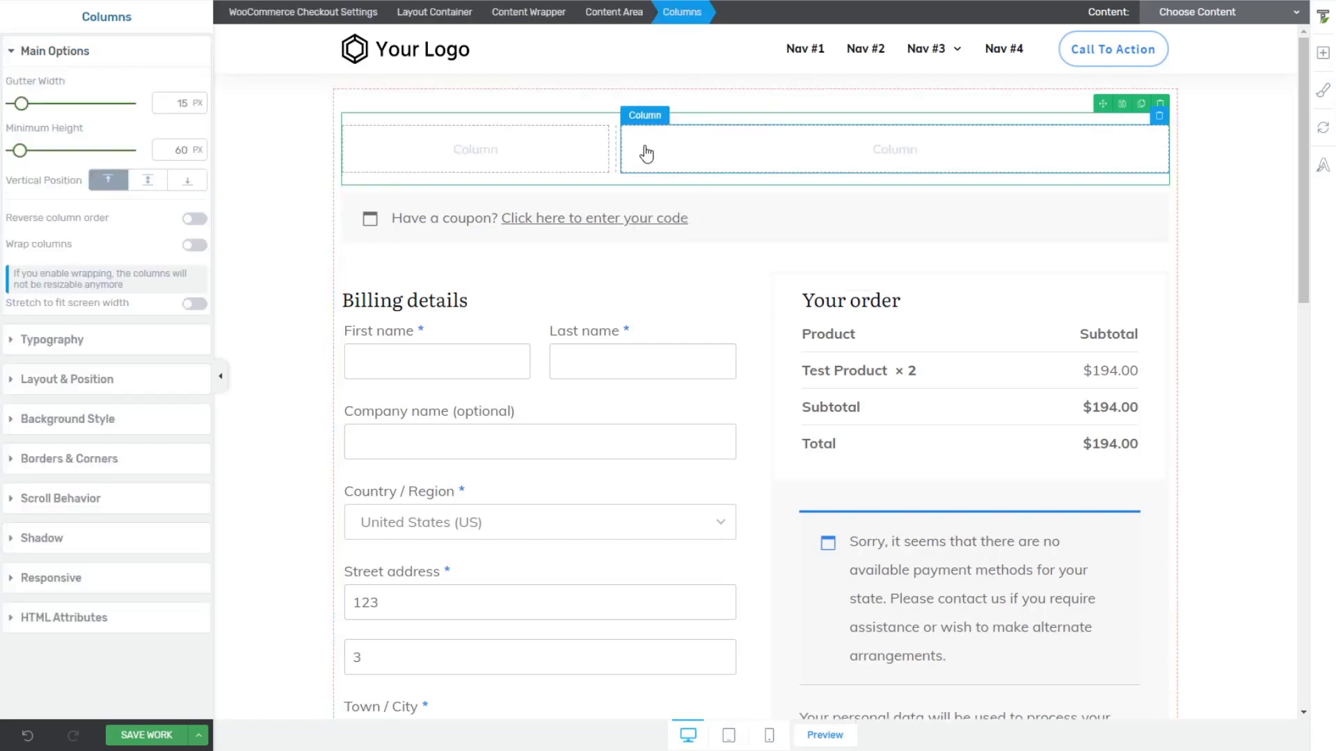
pyautogui.moveTo(739, 230); pyautogui.dragTo(862, 200)
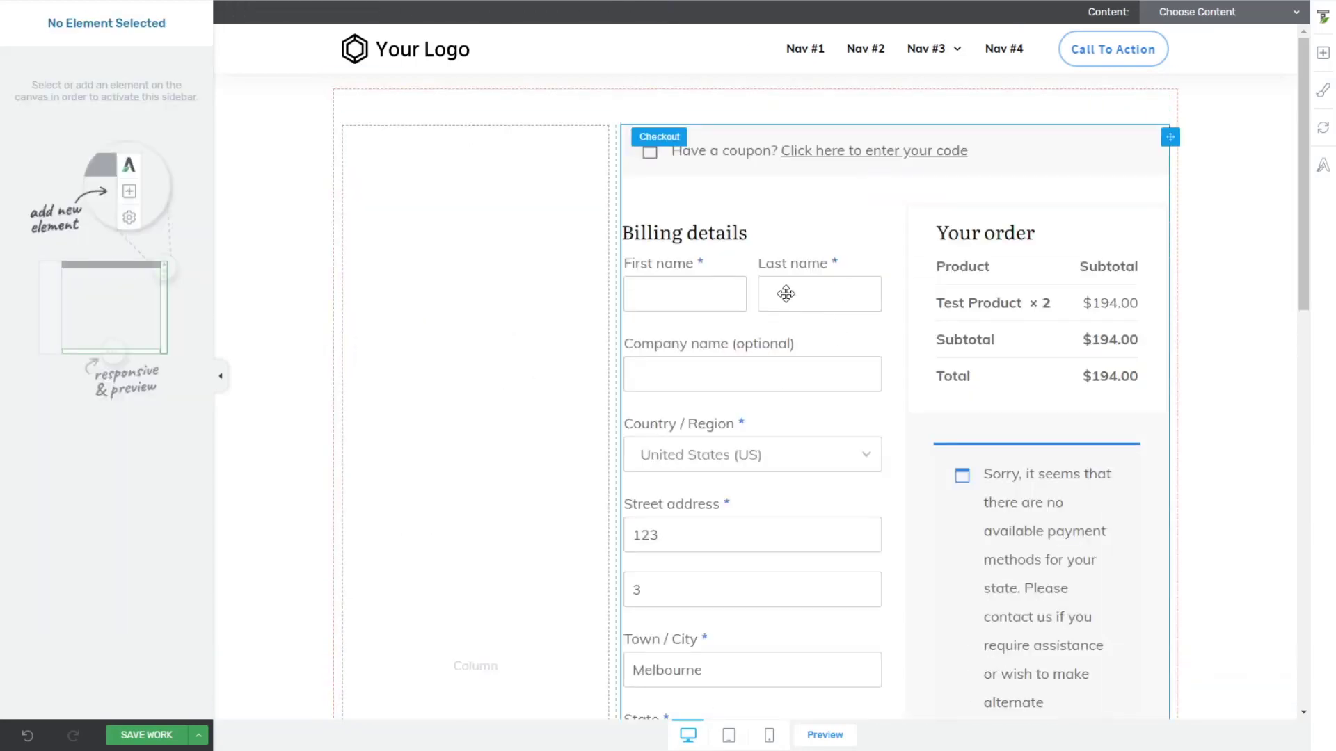
pyautogui.scroll(-2, 1037, 432)
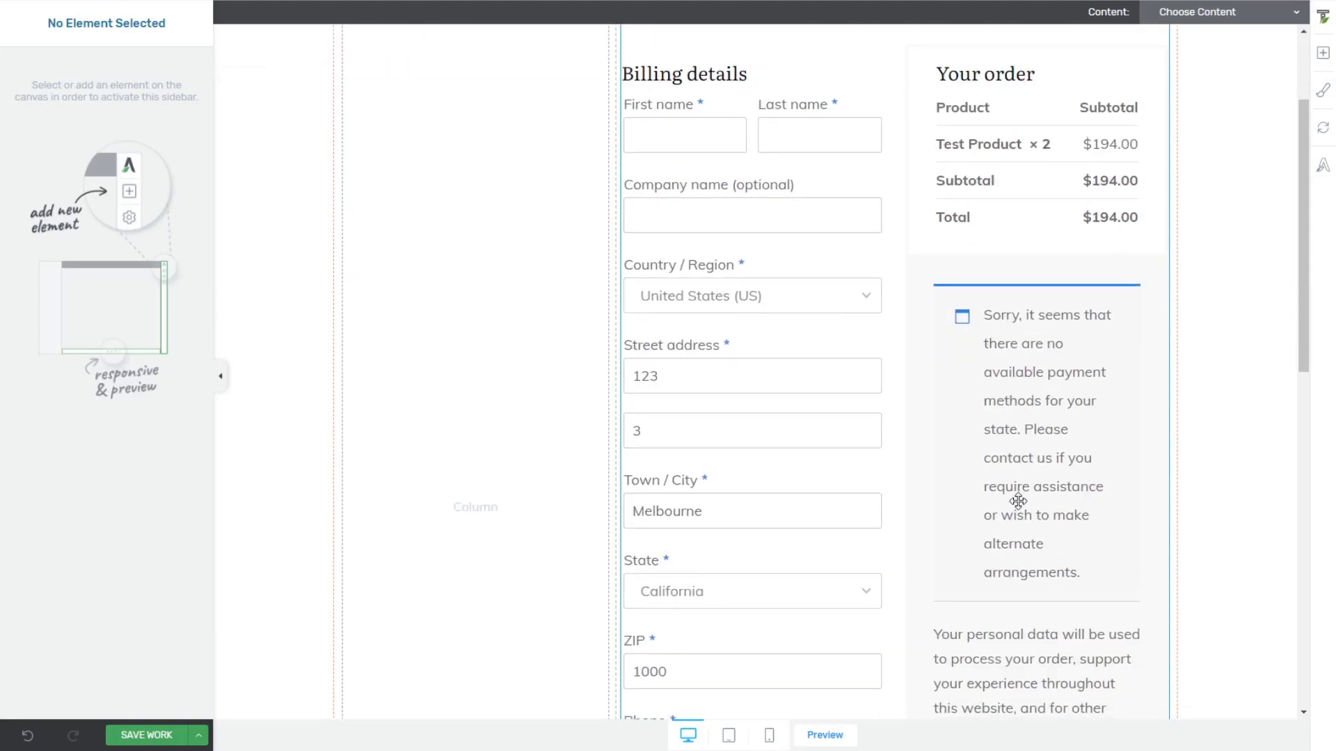
pyautogui.scroll(2, 960, 258)
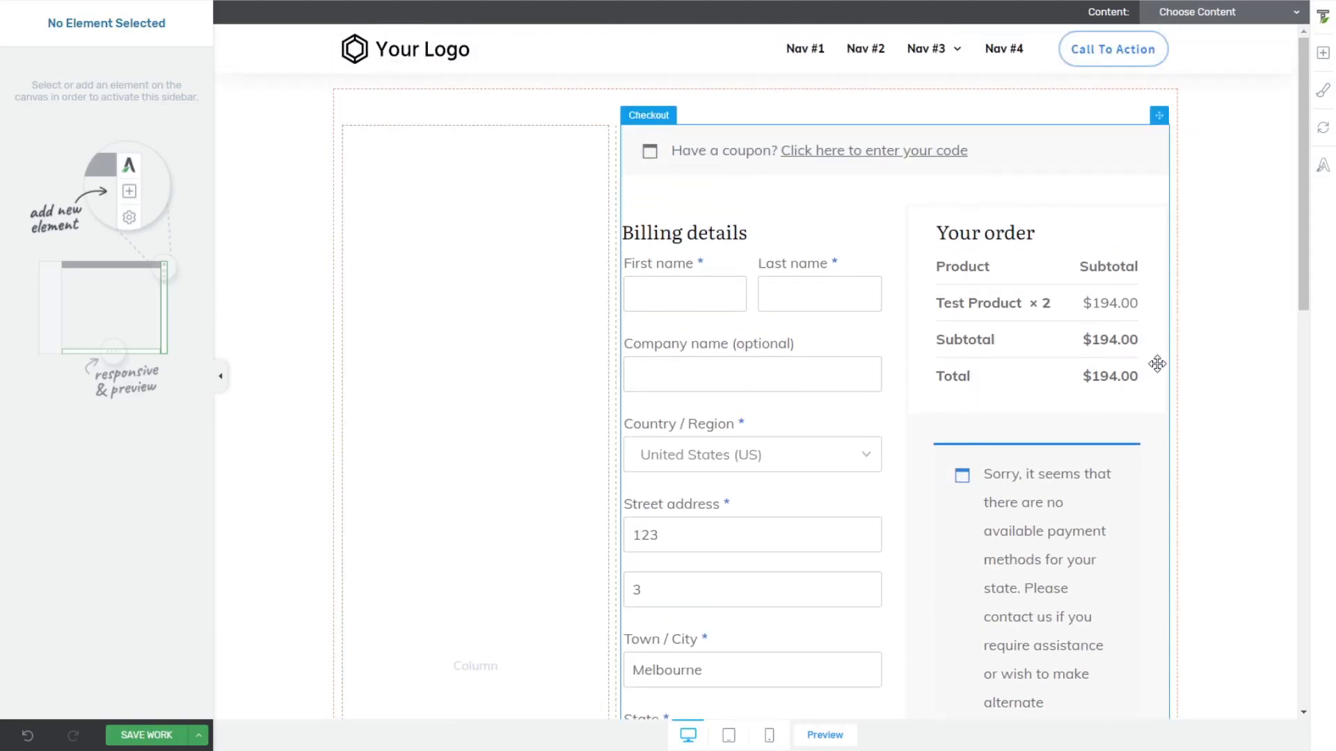
pyautogui.click(1323, 58)
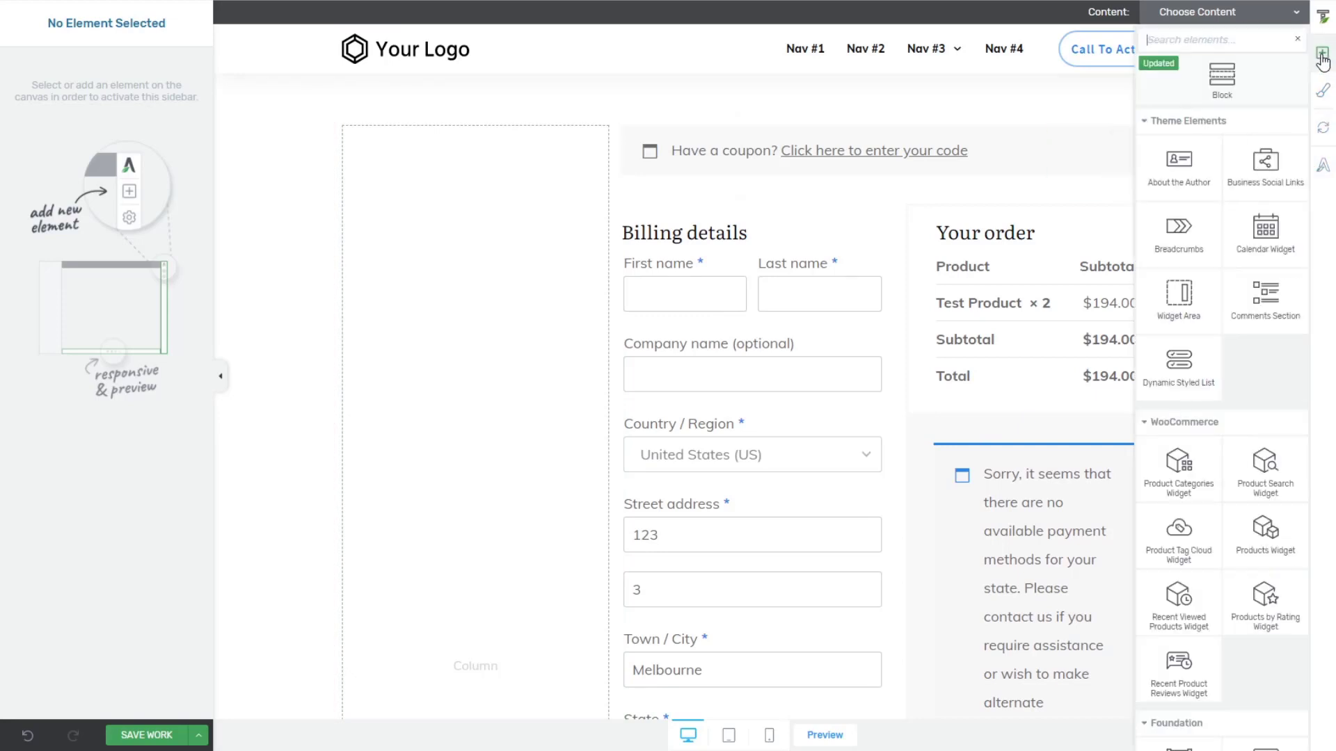
pyautogui.write('testimo')
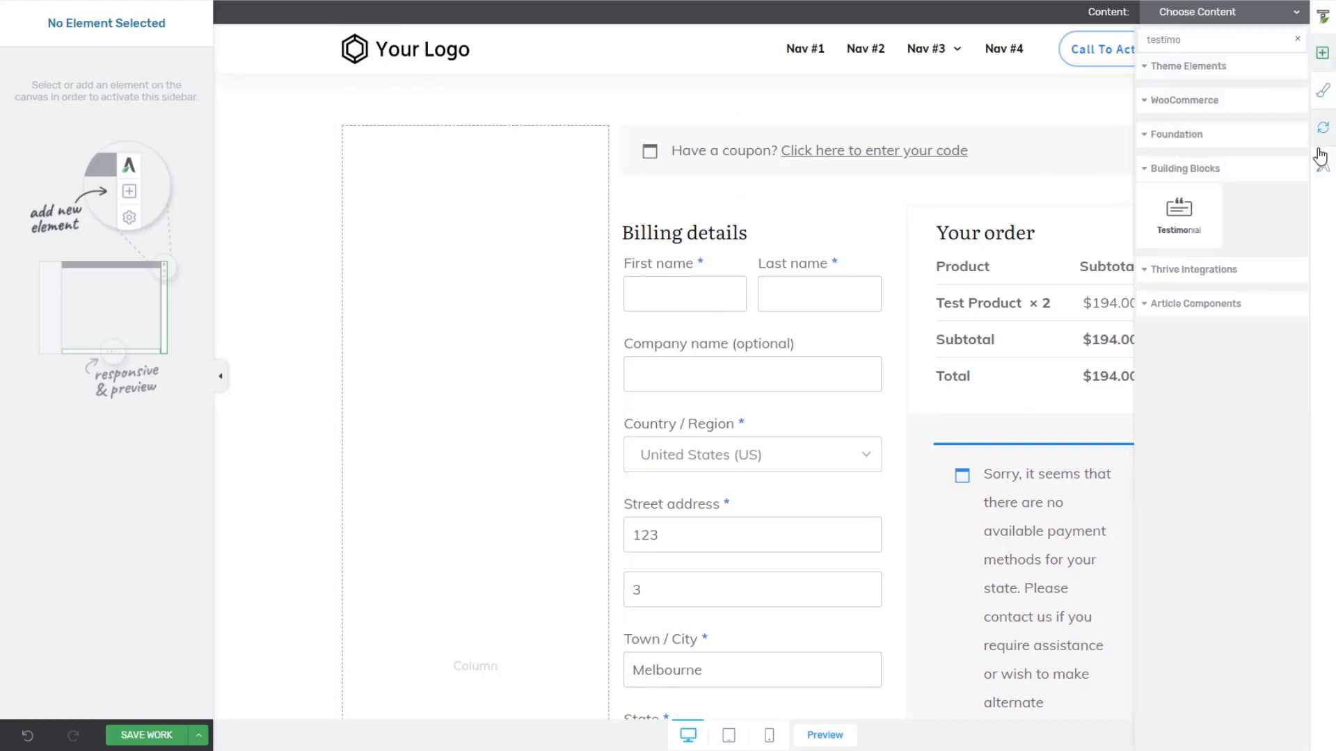
pyautogui.moveTo(1182, 218); pyautogui.dragTo(1319, 69)
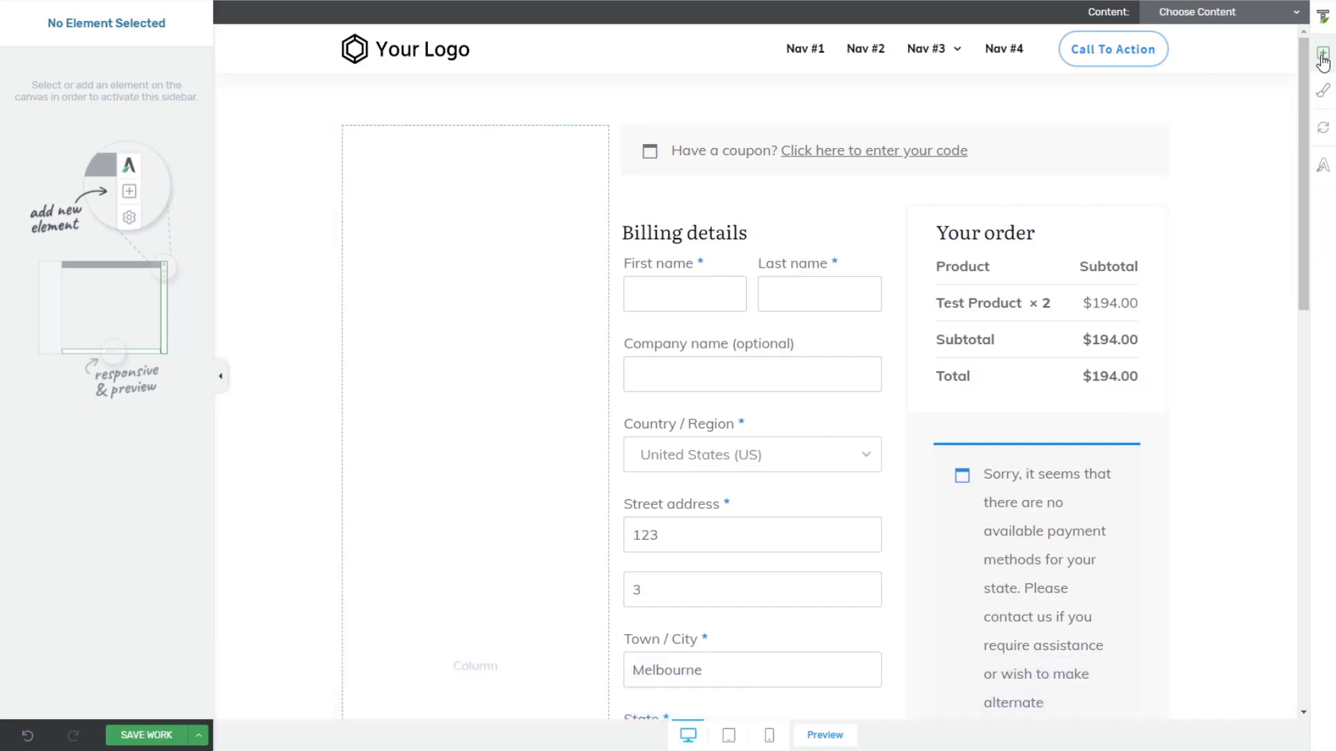
pyautogui.click(1322, 56)
pyautogui.write('guara')
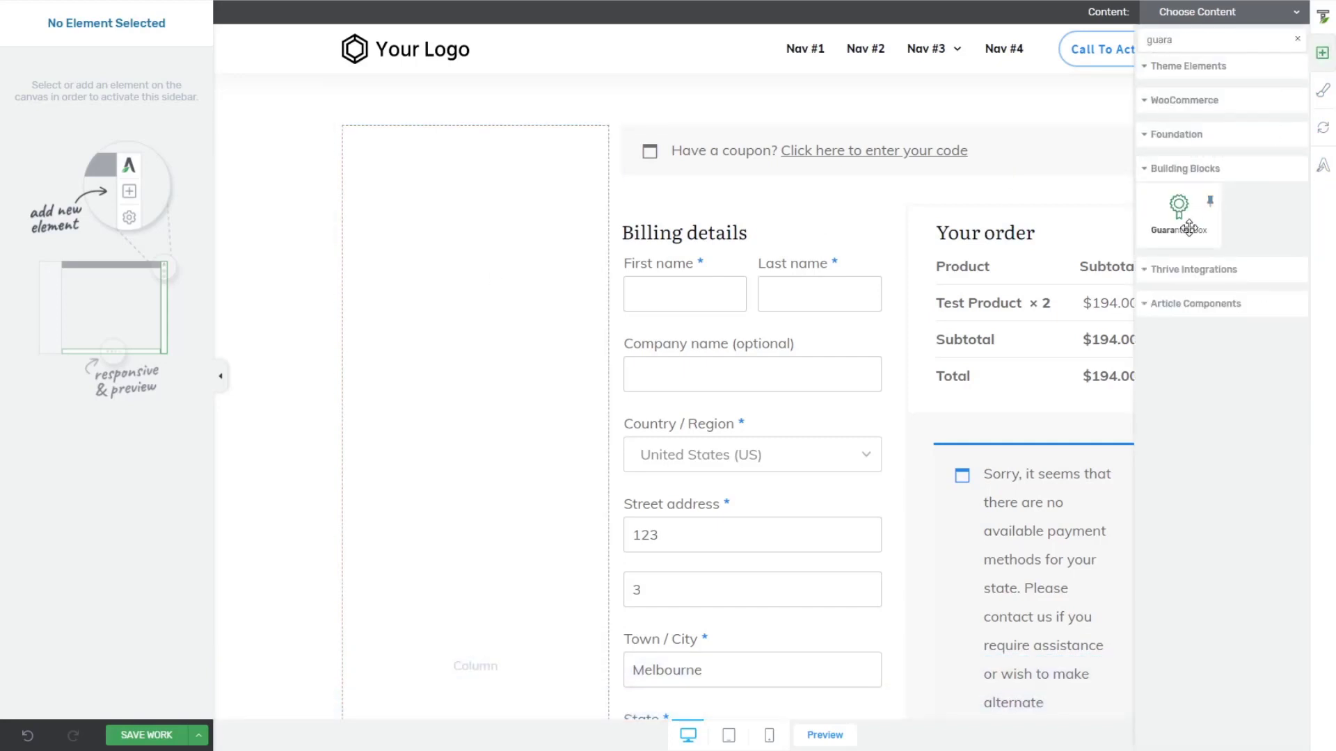
pyautogui.moveTo(1180, 211); pyautogui.dragTo(477, 486)
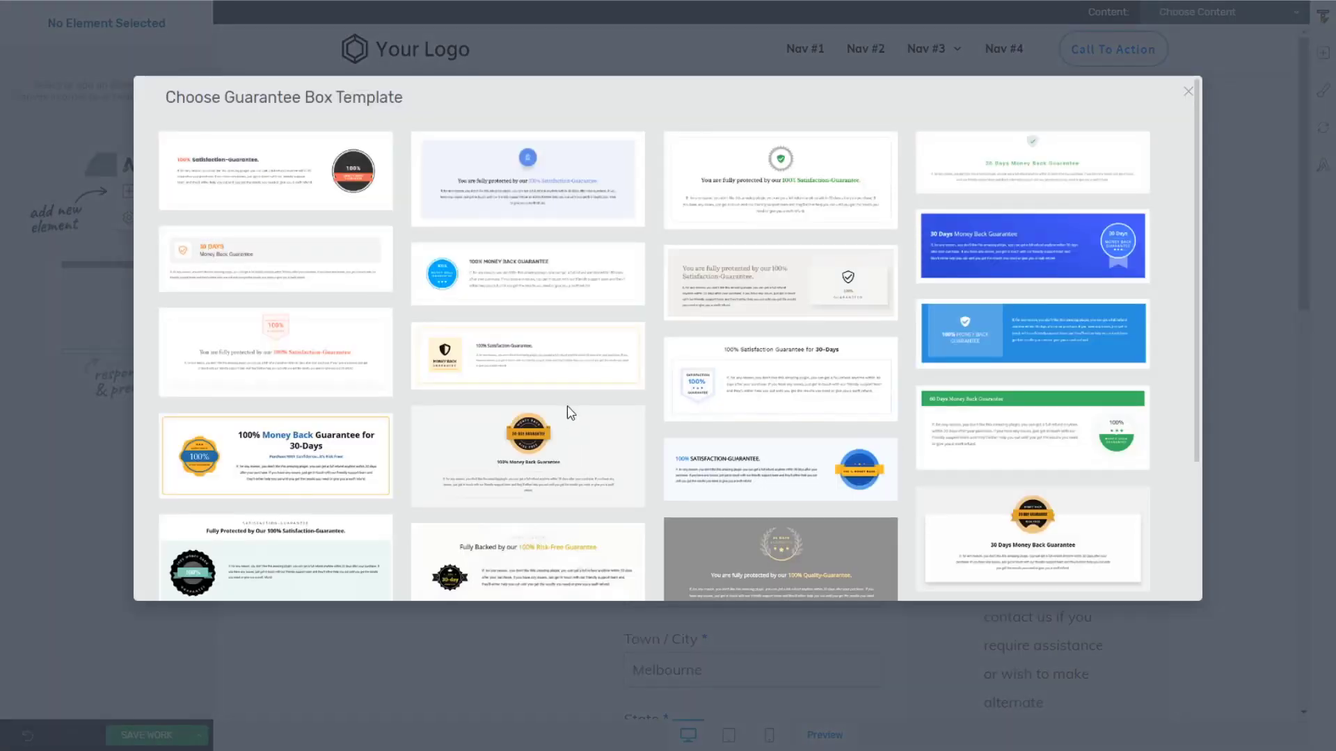
pyautogui.click(271, 459)
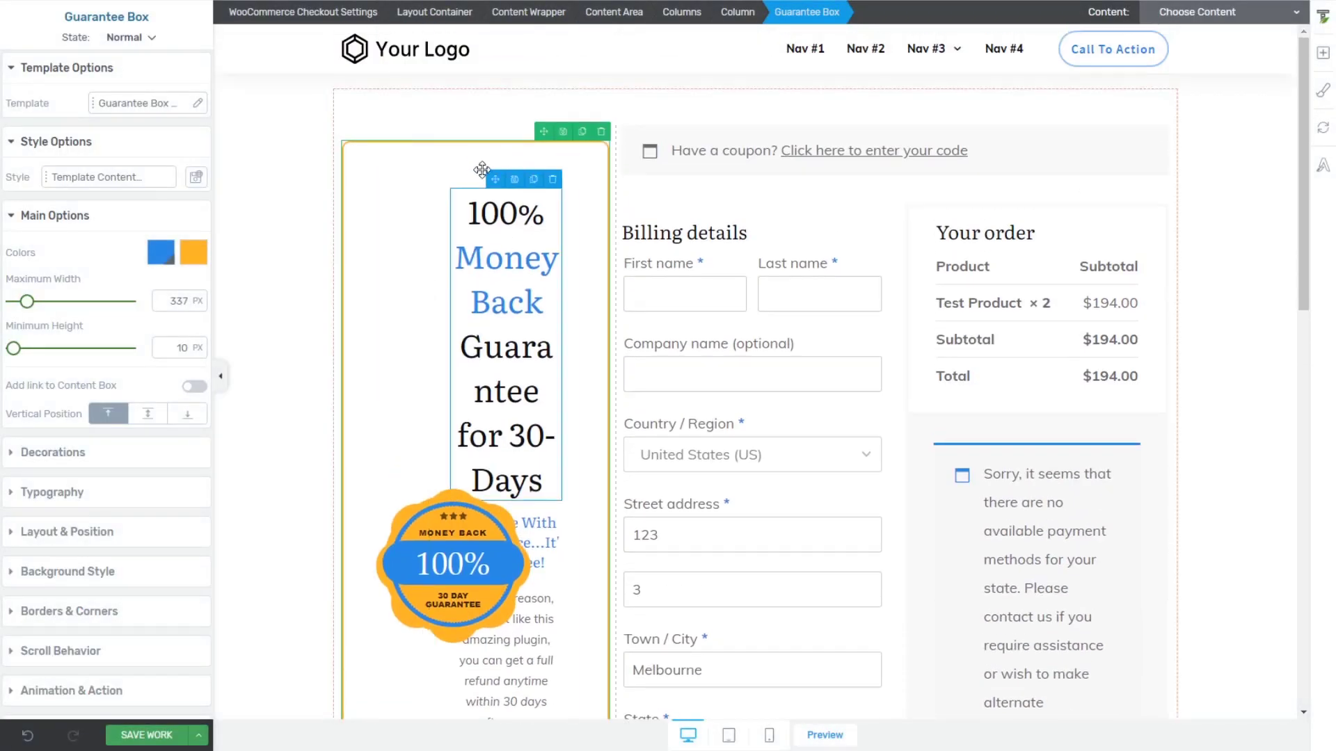
pyautogui.click(405, 373)
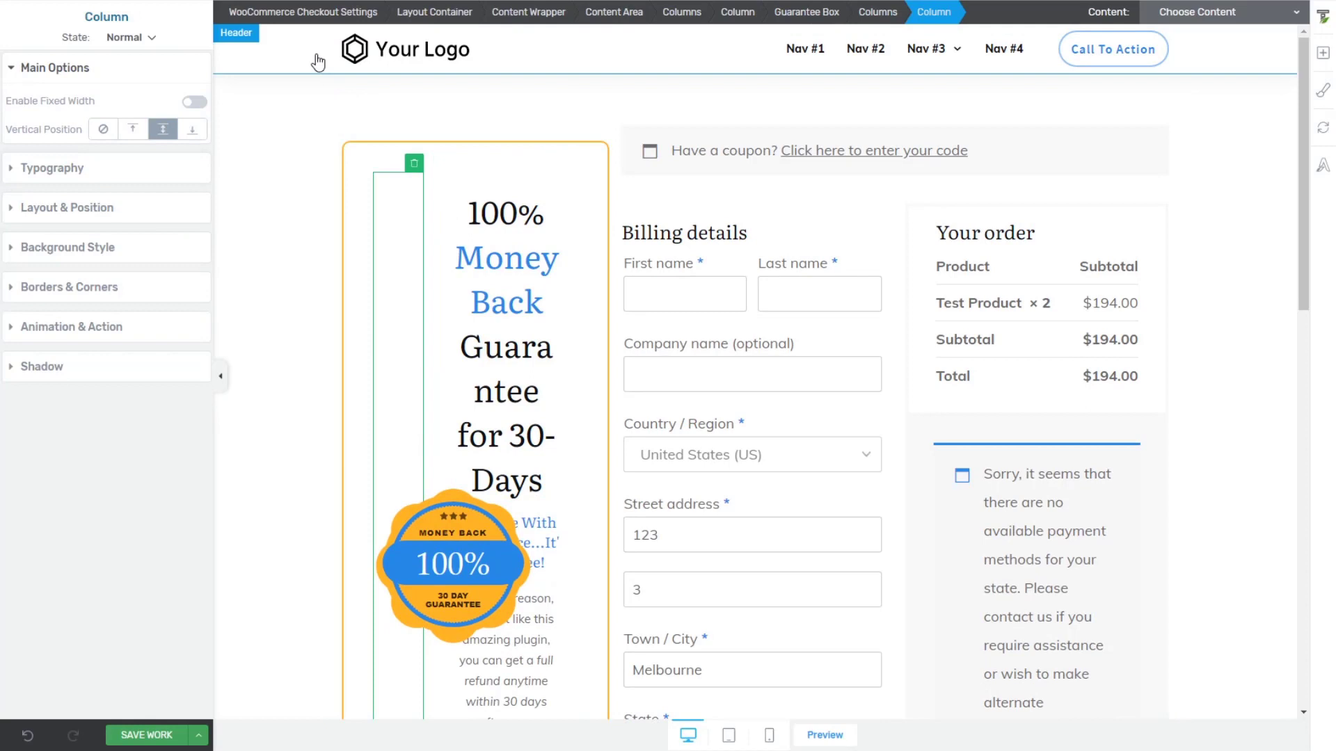
pyautogui.click(784, 12)
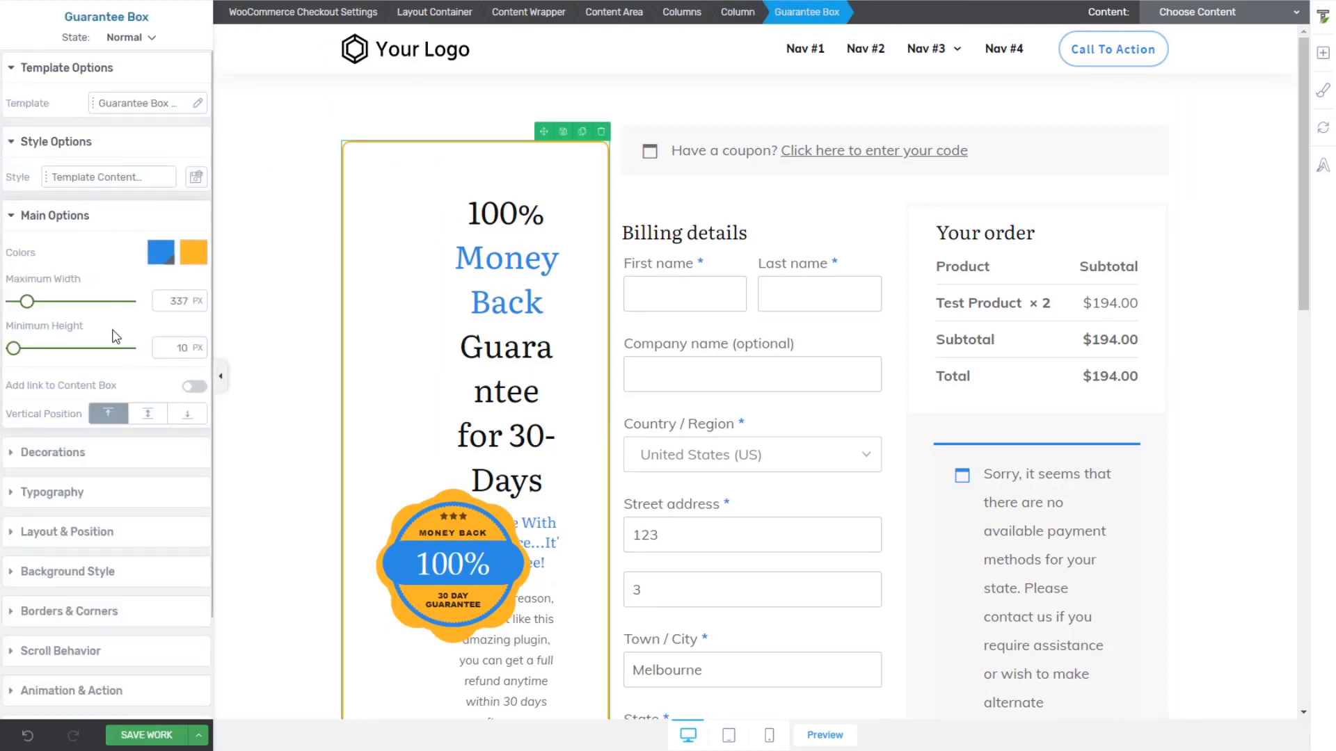
pyautogui.click(390, 194)
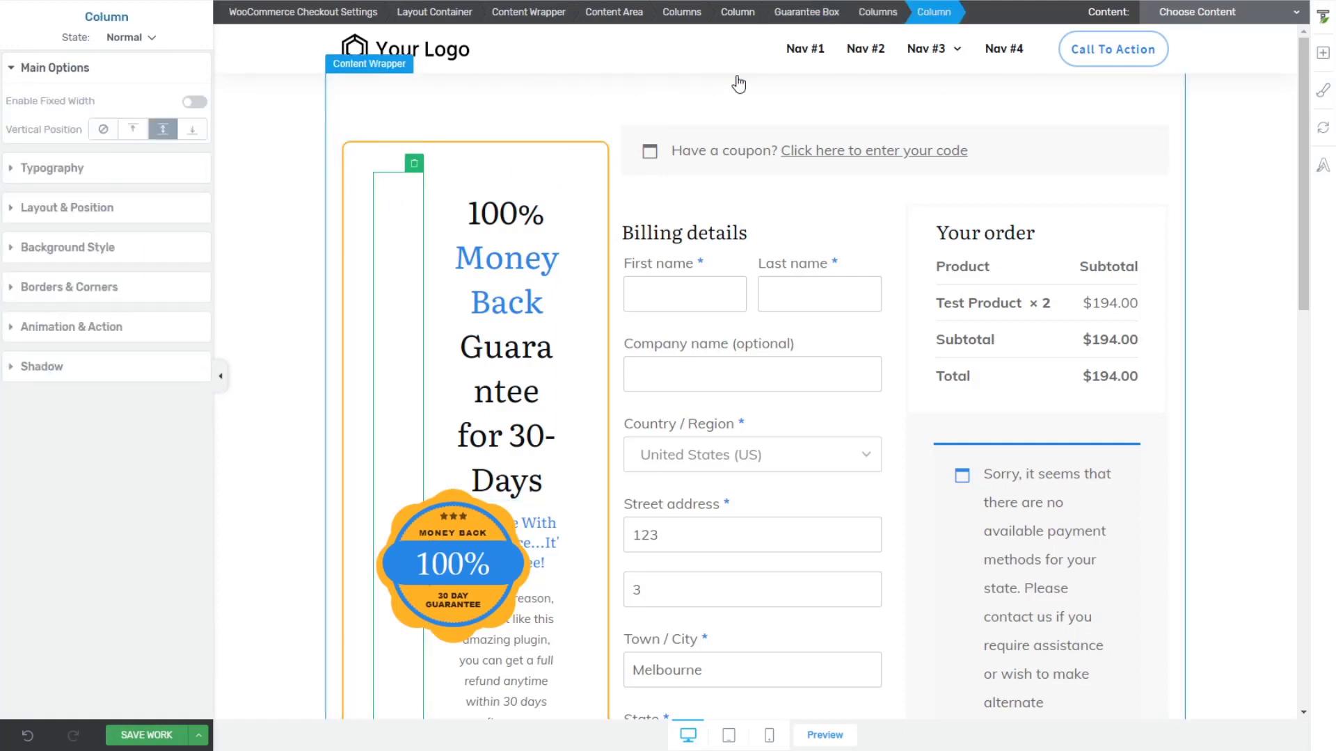
pyautogui.click(808, 21)
pyautogui.click(601, 132)
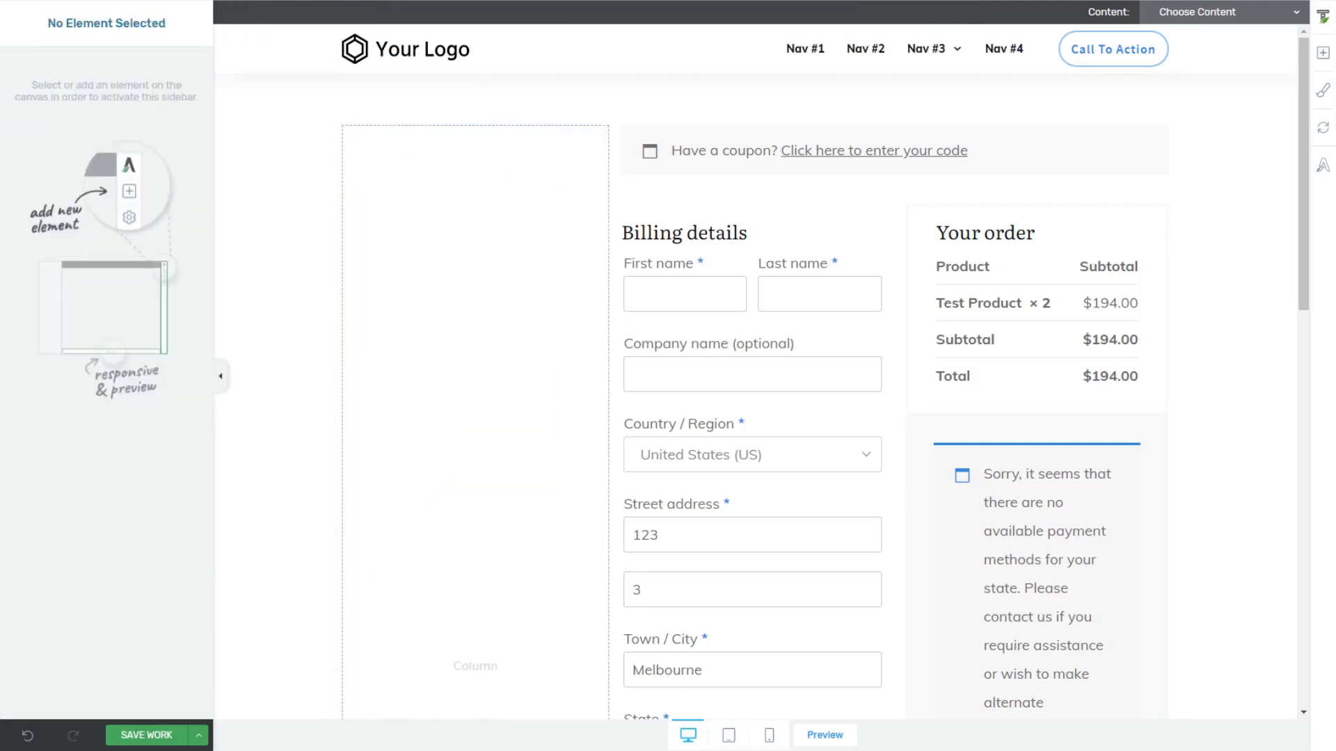
# Drop the blue-badge 100% Satisfaction-Guarantee box template into the empty left column
pyautogui.click(1324, 54)
pyautogui.write('guaran')
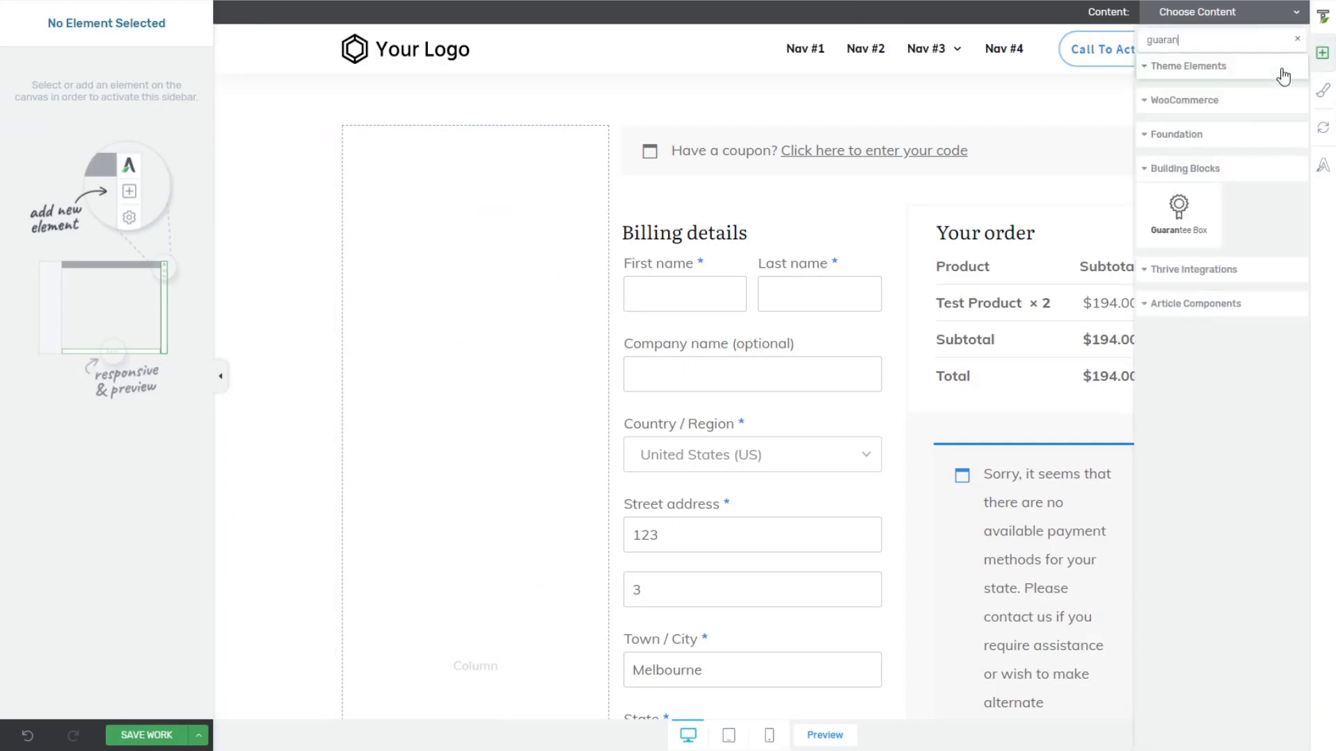
pyautogui.moveTo(1179, 209); pyautogui.dragTo(436, 533)
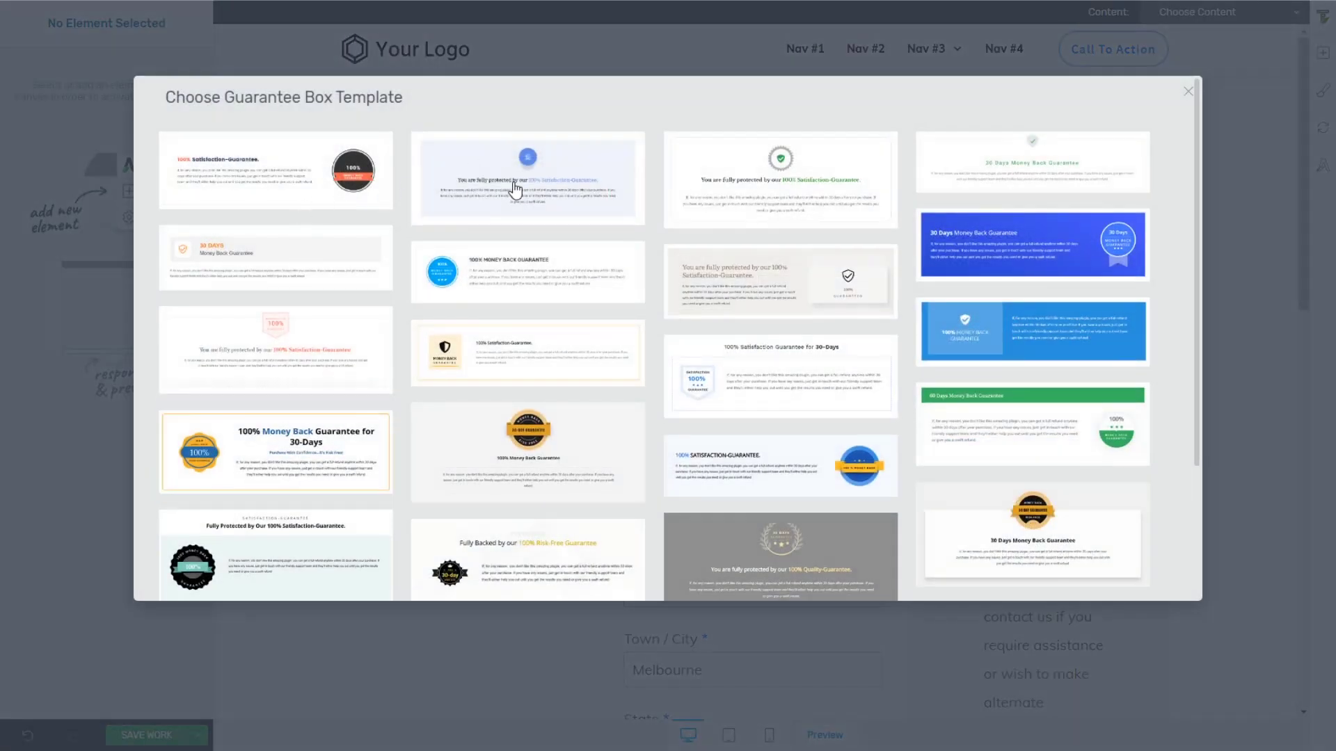
pyautogui.click(515, 188)
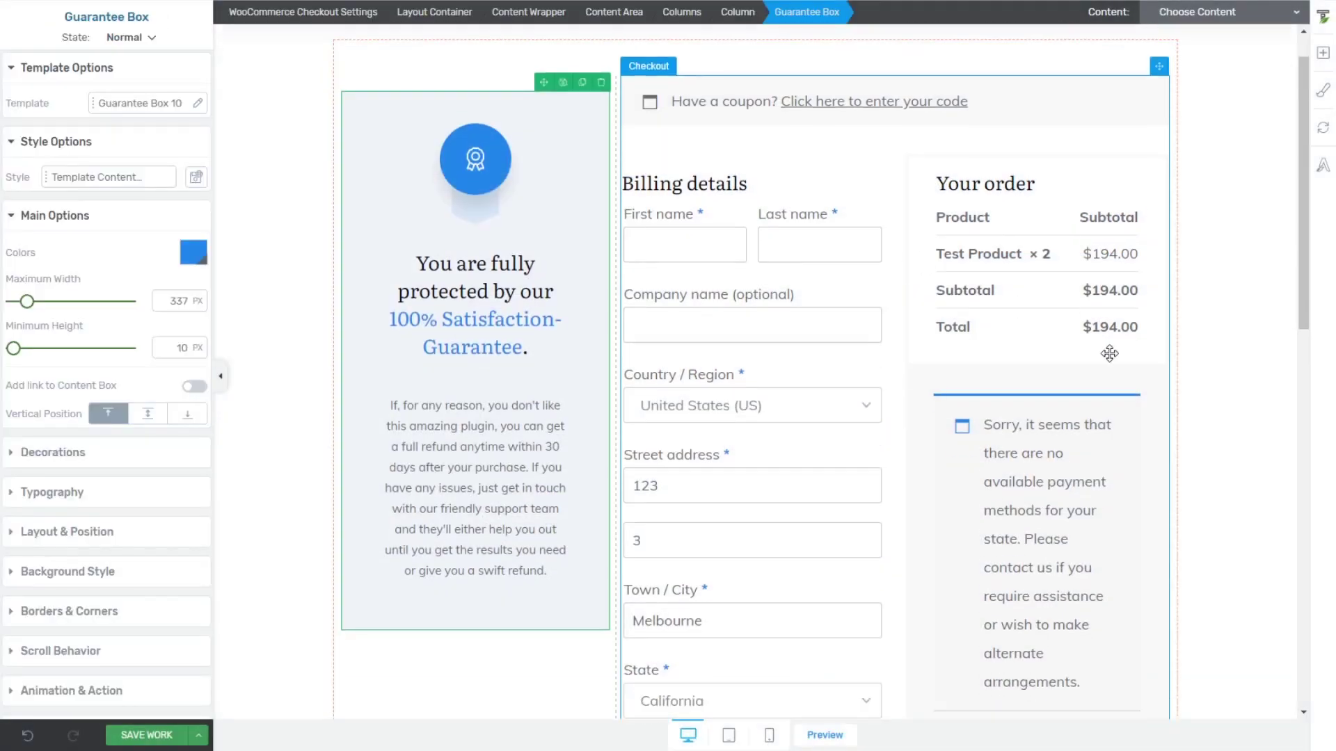
pyautogui.click(1236, 349)
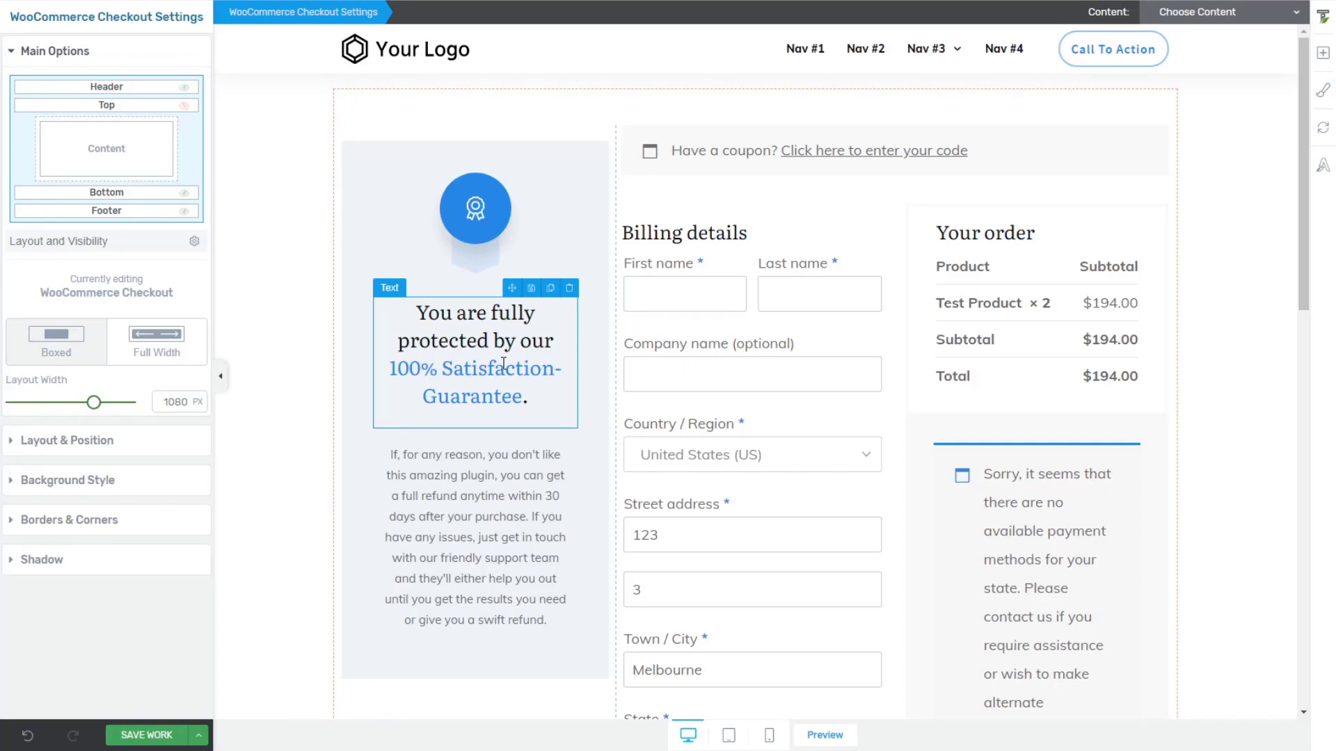
# Add a Products Widget to the left column below the guarantee box
pyautogui.click(1323, 53)
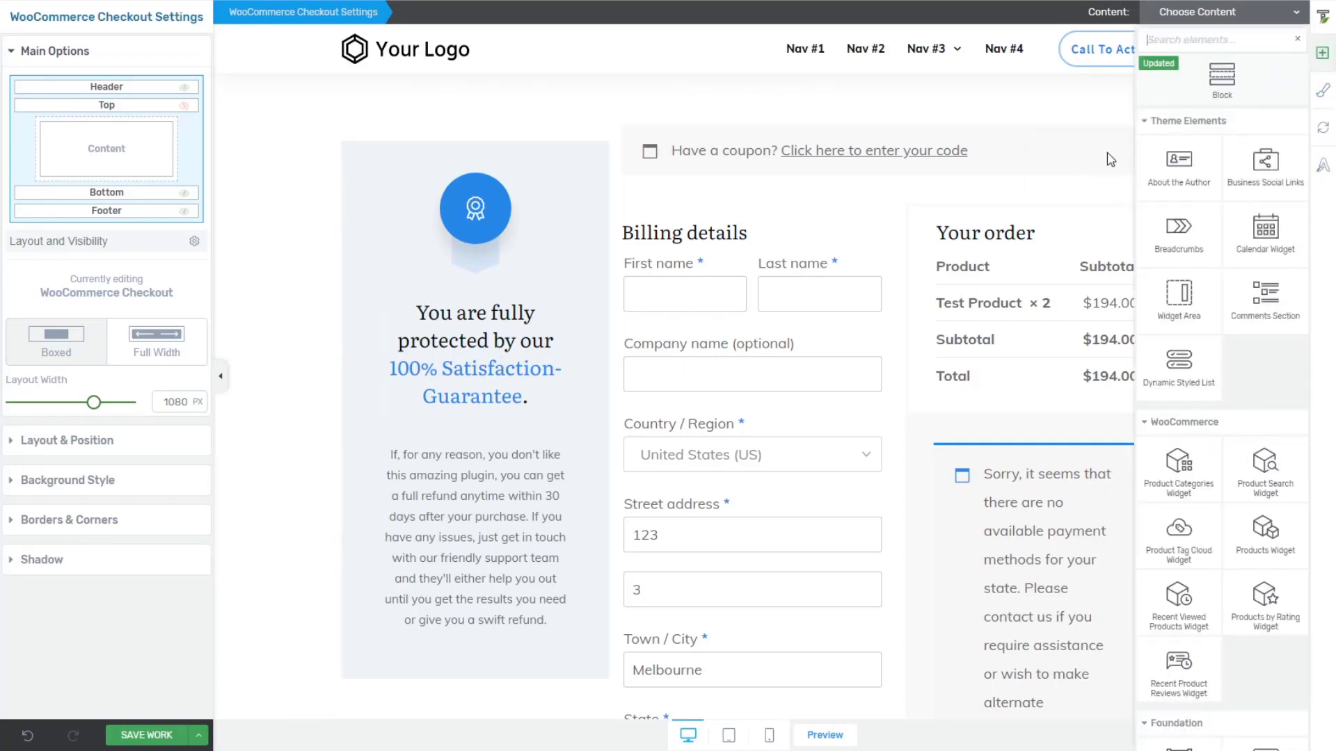
pyautogui.scroll(-2, 1251, 382)
pyautogui.scroll(-1, 477, 278)
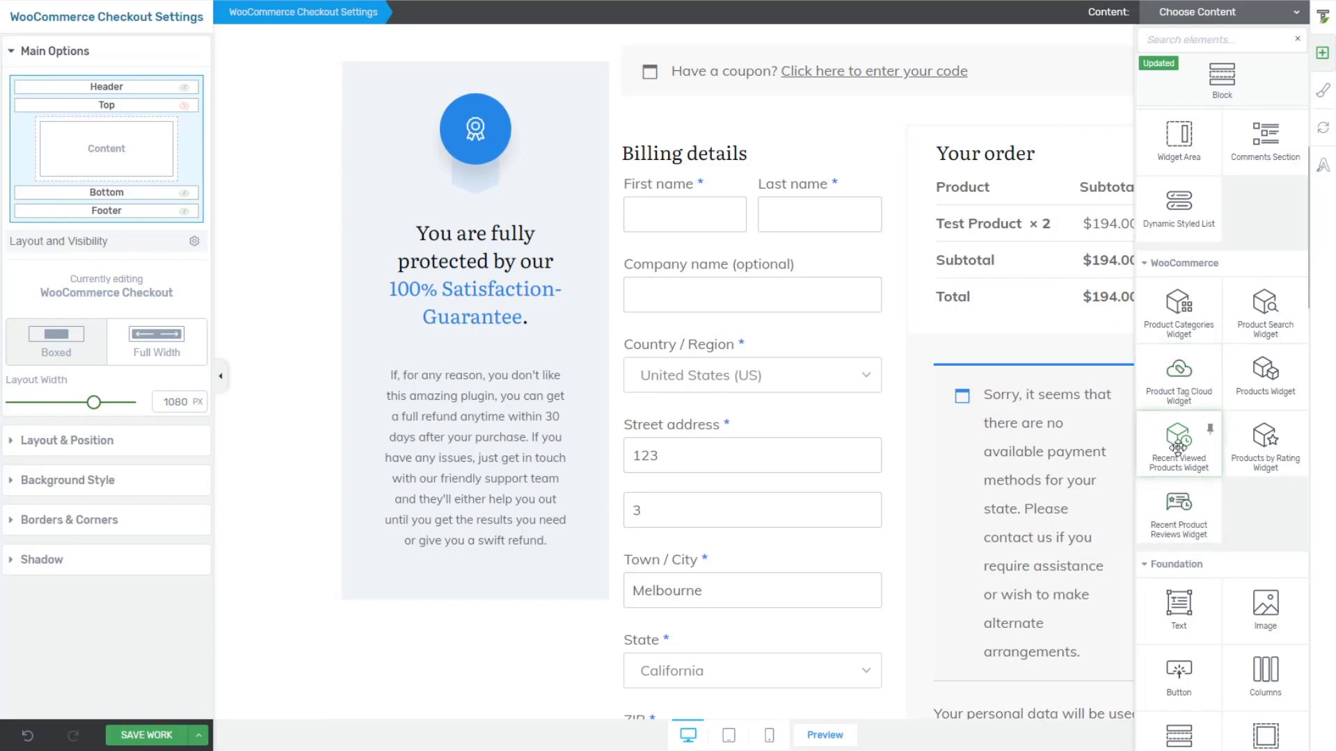
pyautogui.moveTo(1265, 375); pyautogui.dragTo(433, 578)
pyautogui.scroll(-5, 862, 418)
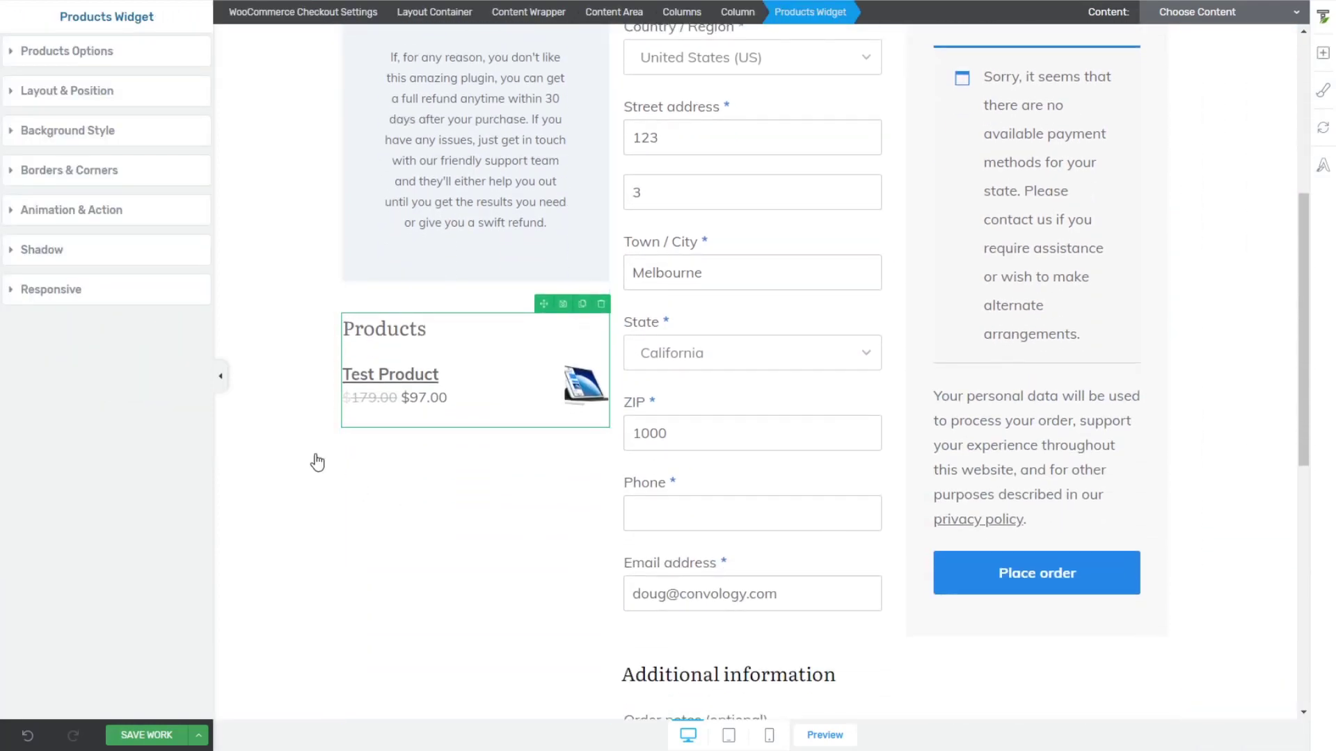
pyautogui.click(297, 331)
pyautogui.click(407, 325)
# Retitle the widget 'Customers Also Bought' and set it to show on-sale products
pyautogui.doubleClick(117, 99)
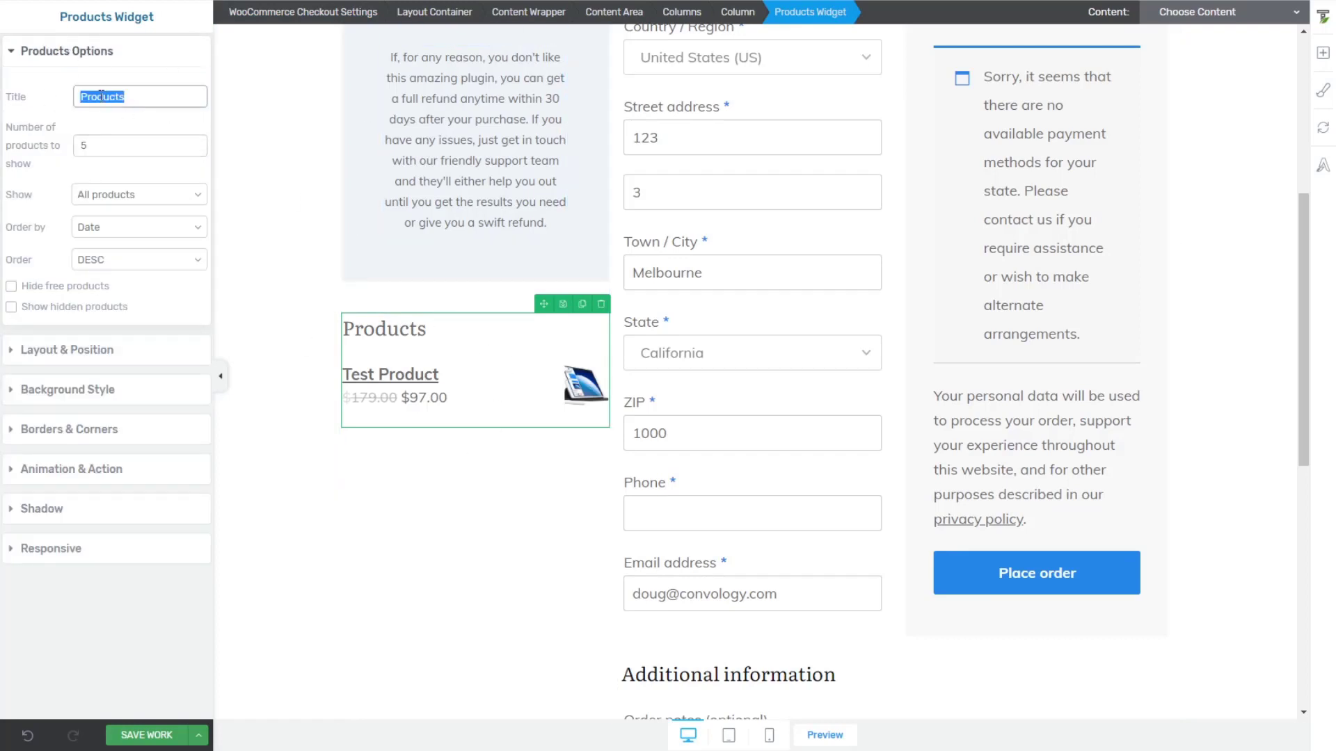
pyautogui.write('You May A')
pyautogui.hotkey('ctrl', 'a')
pyautogui.write('Customer')
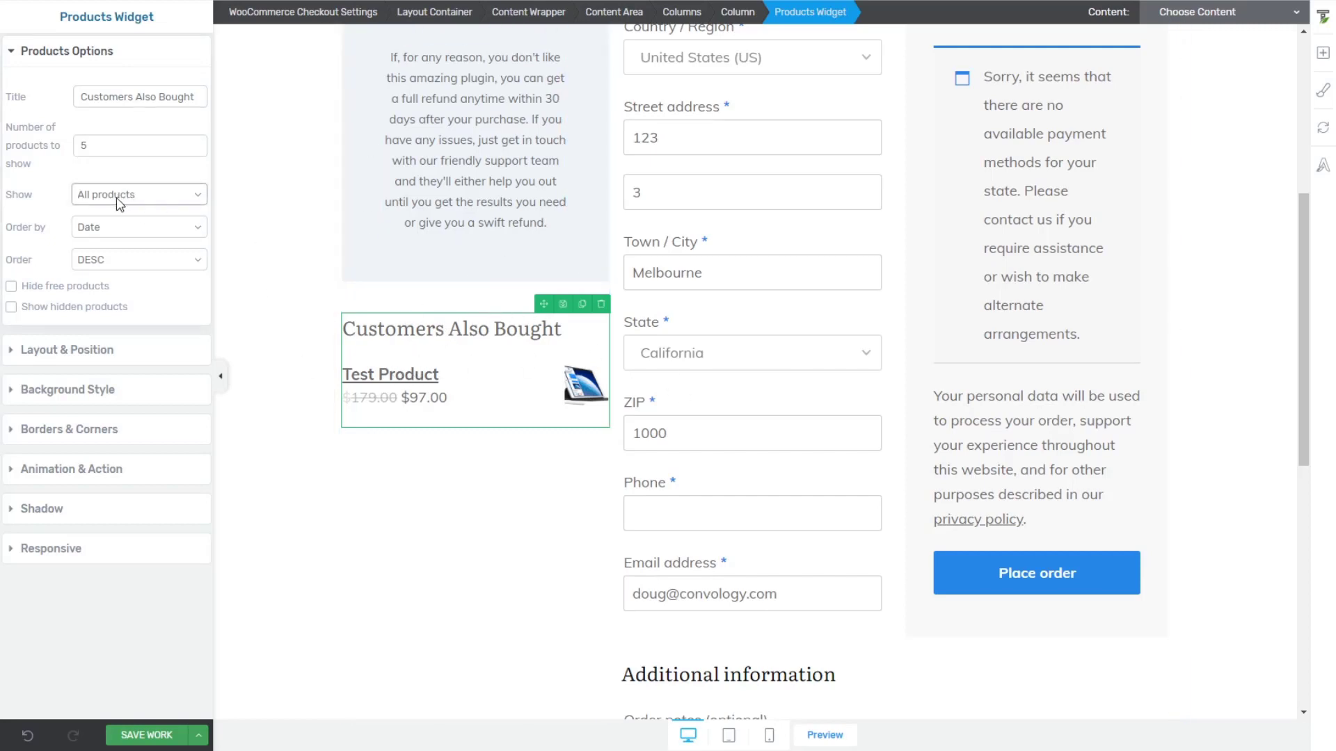
pyautogui.press('Down')
pyautogui.press('Down')
pyautogui.scroll(5, 799, 382)
pyautogui.scroll(-3, 650, 465)
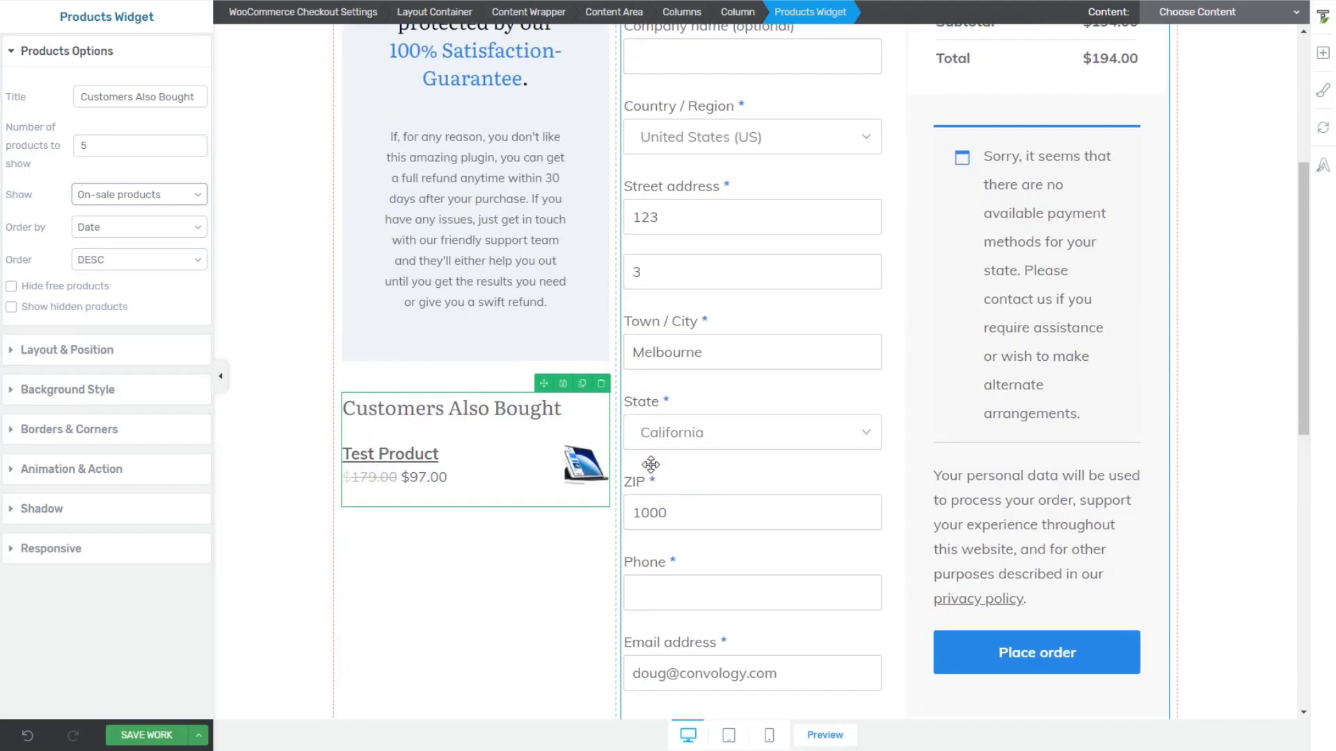
# Replace the Products Widget with a Post List using the first template
pyautogui.click(602, 385)
pyautogui.click(1322, 53)
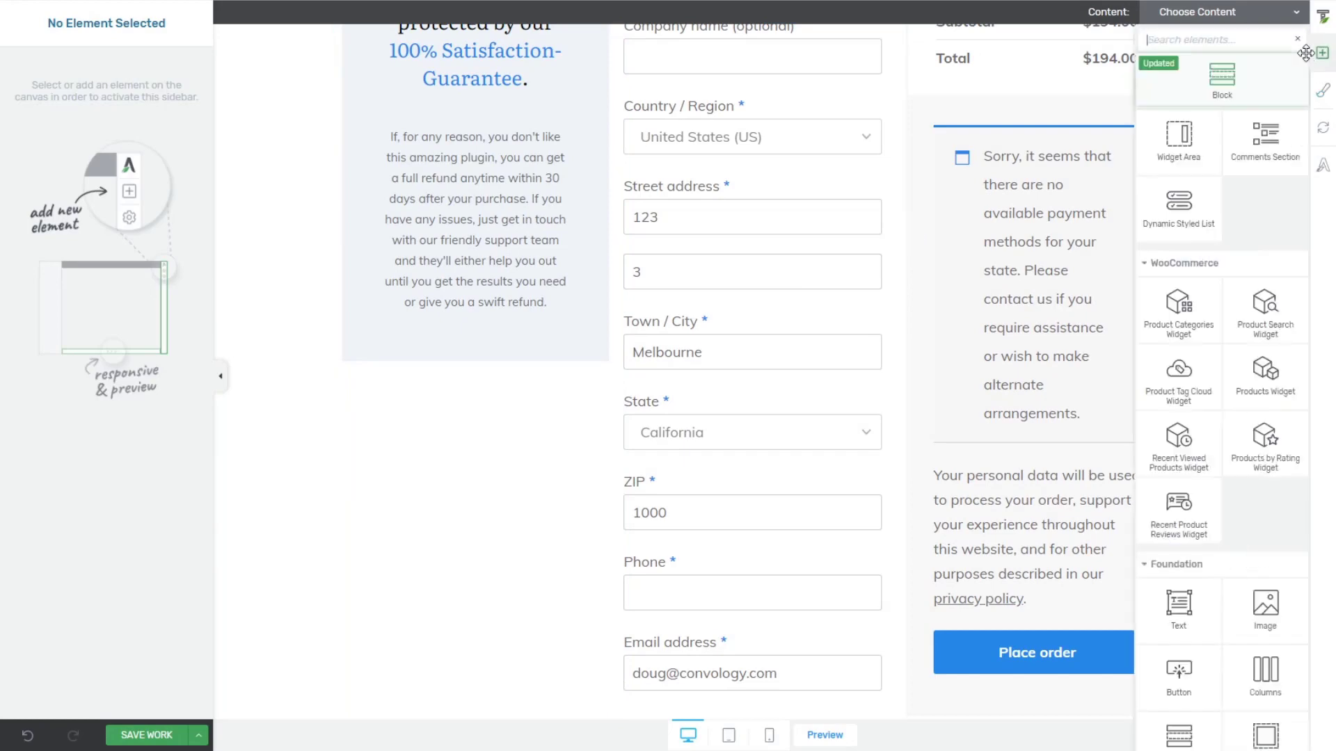
pyautogui.write('post list')
pyautogui.moveTo(1178, 208); pyautogui.dragTo(440, 356)
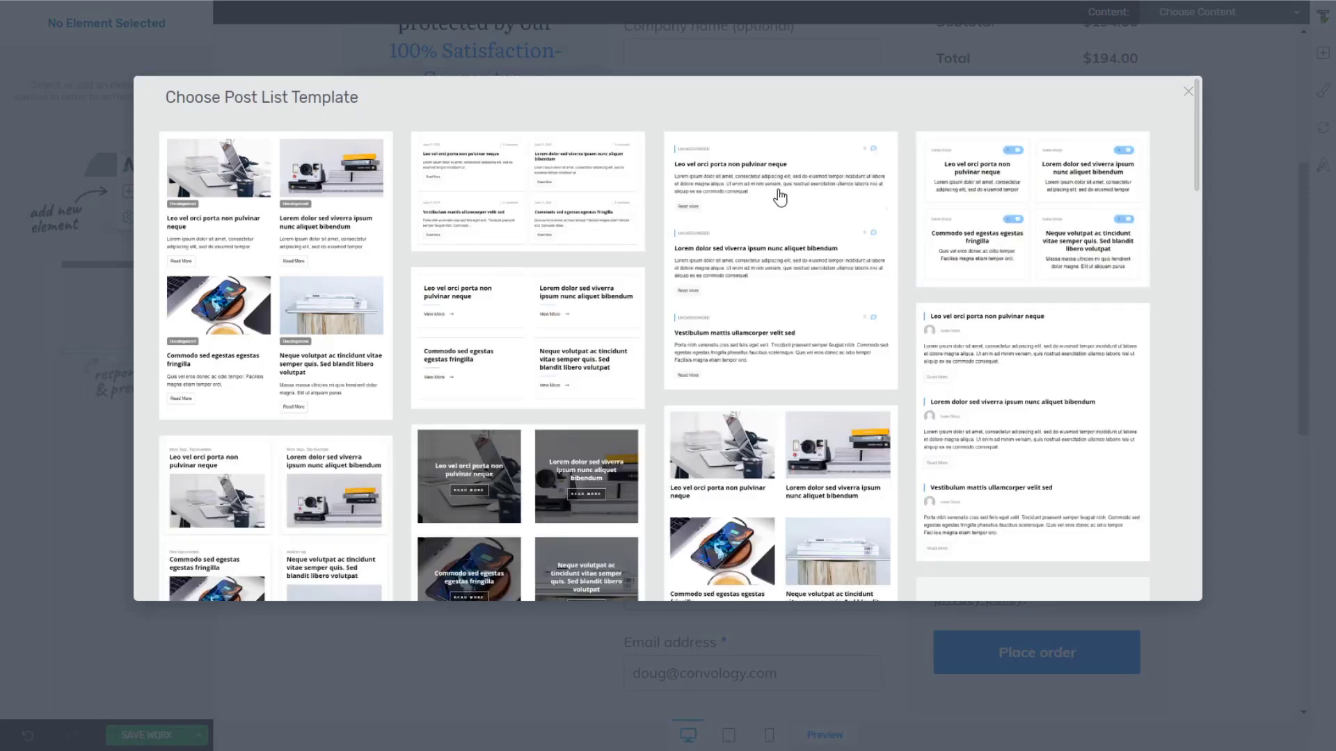
pyautogui.scroll(-3, 686, 348)
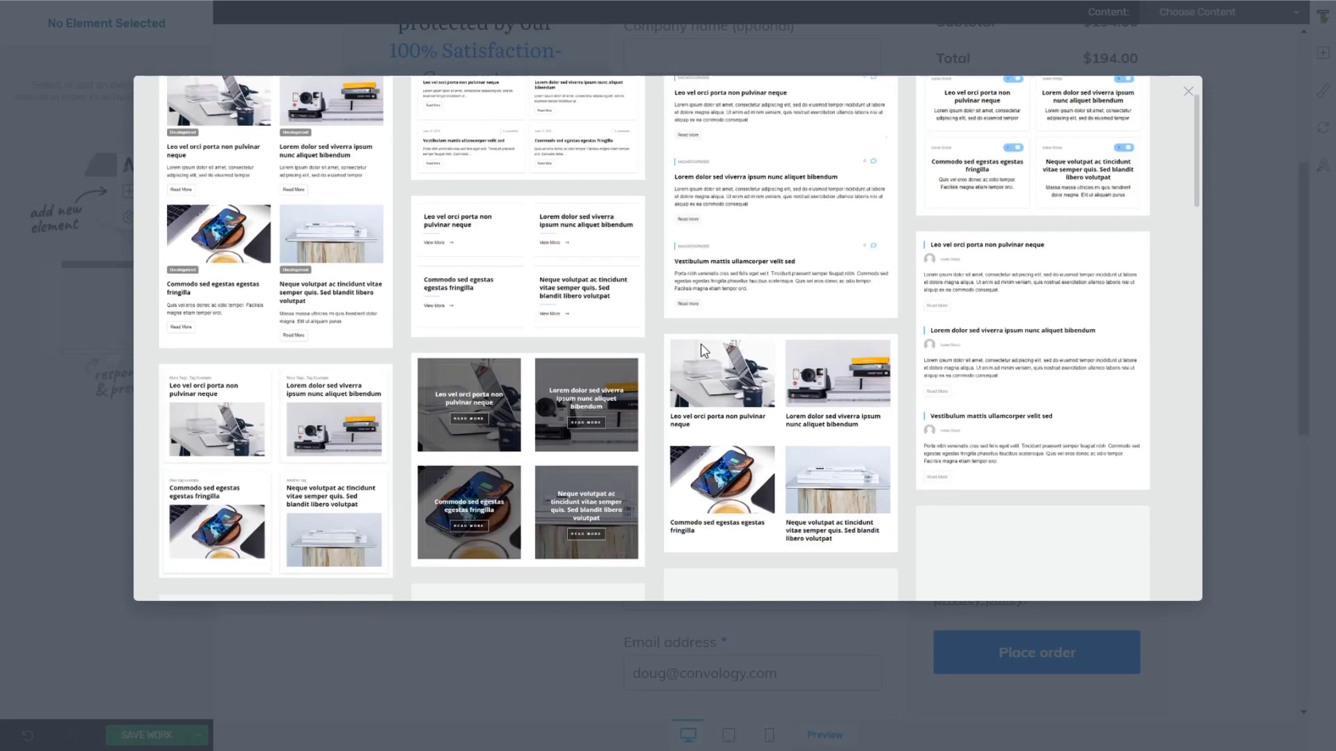
pyautogui.scroll(3, 346, 466)
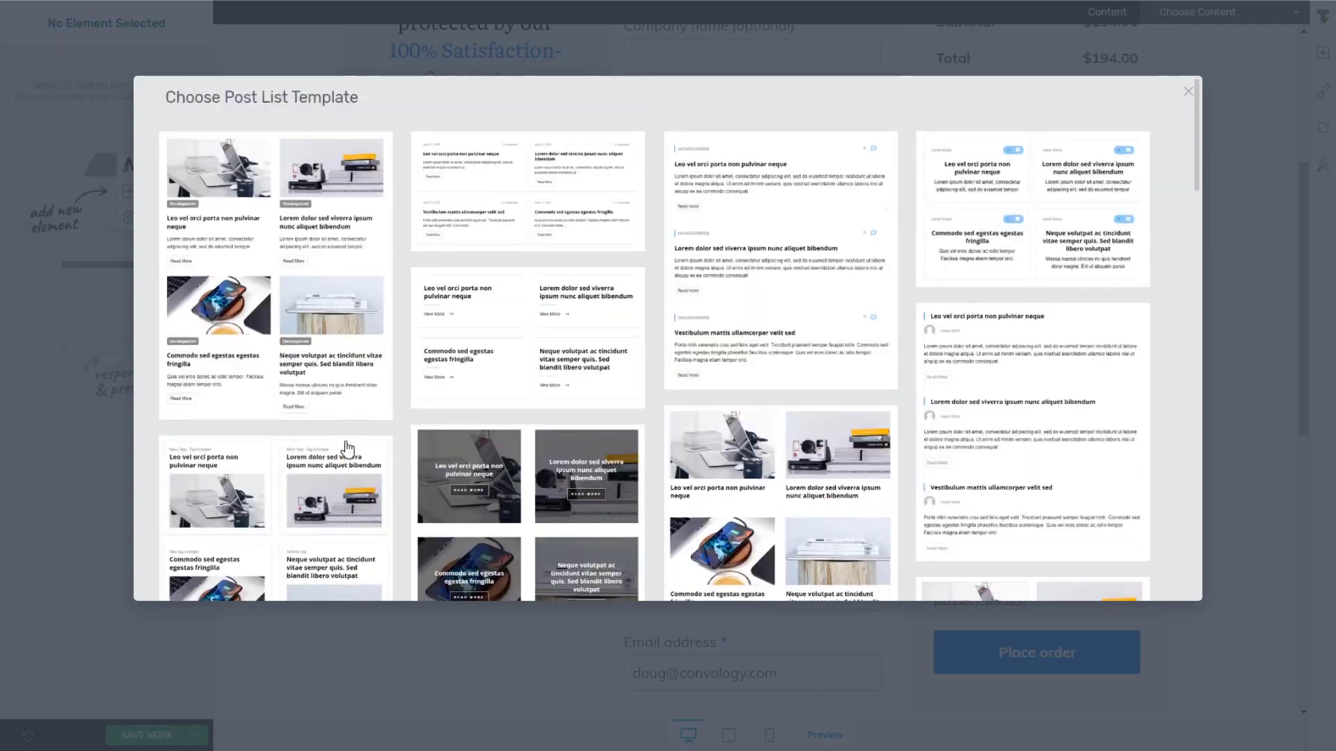
pyautogui.click(327, 190)
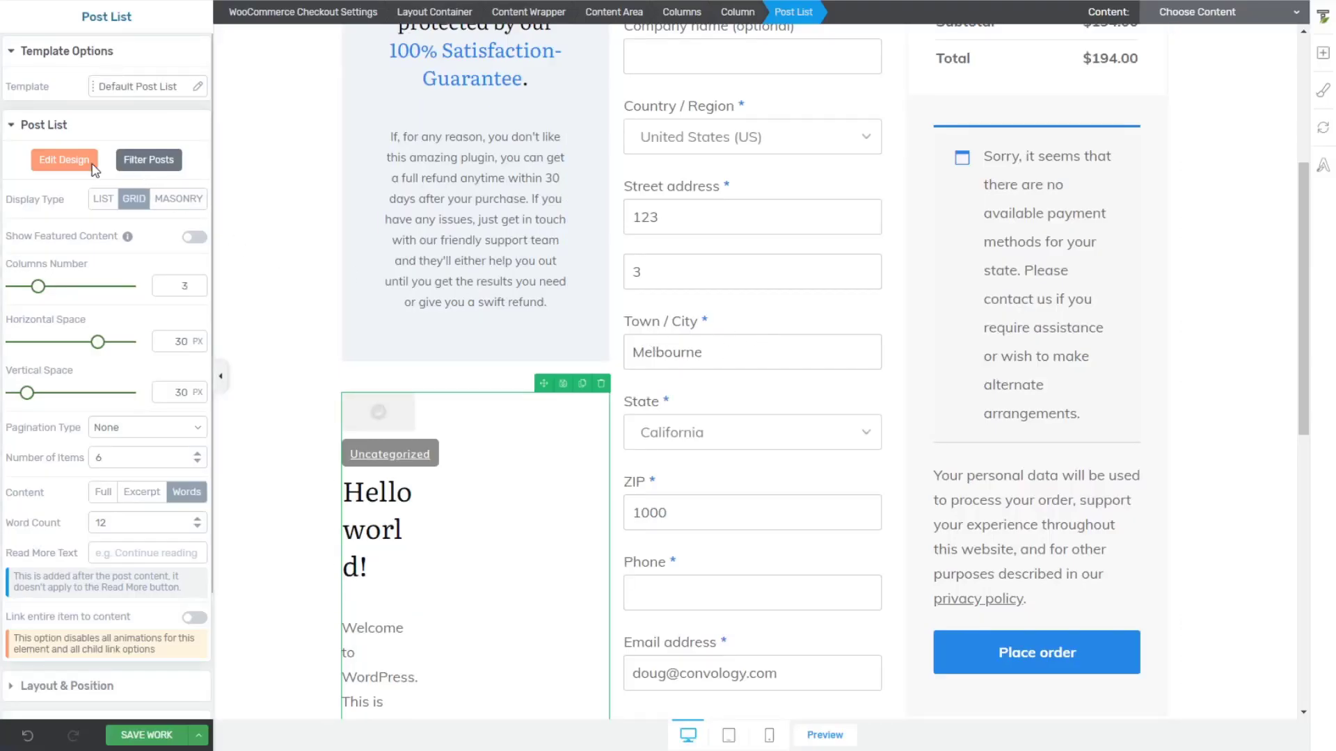
# Filter the post list to show Product content, displaying Test Product
pyautogui.click(128, 160)
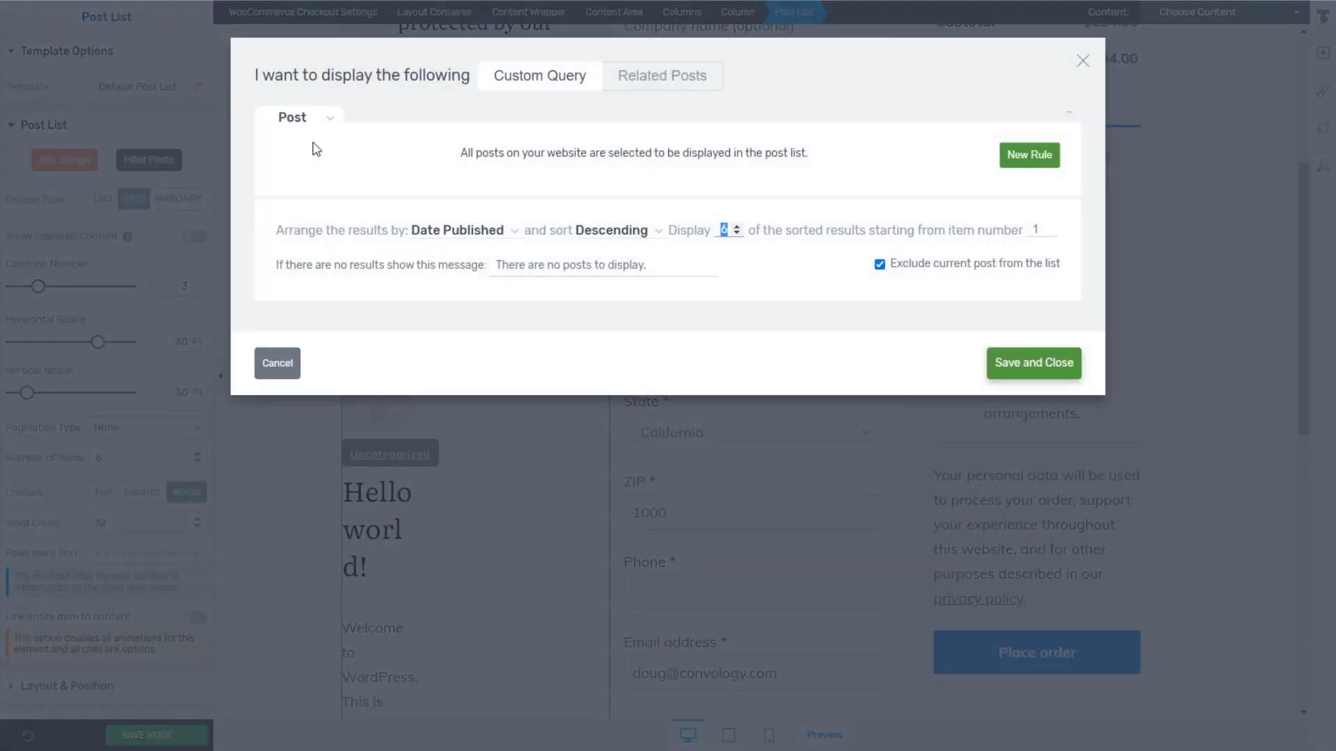
pyautogui.click(300, 120)
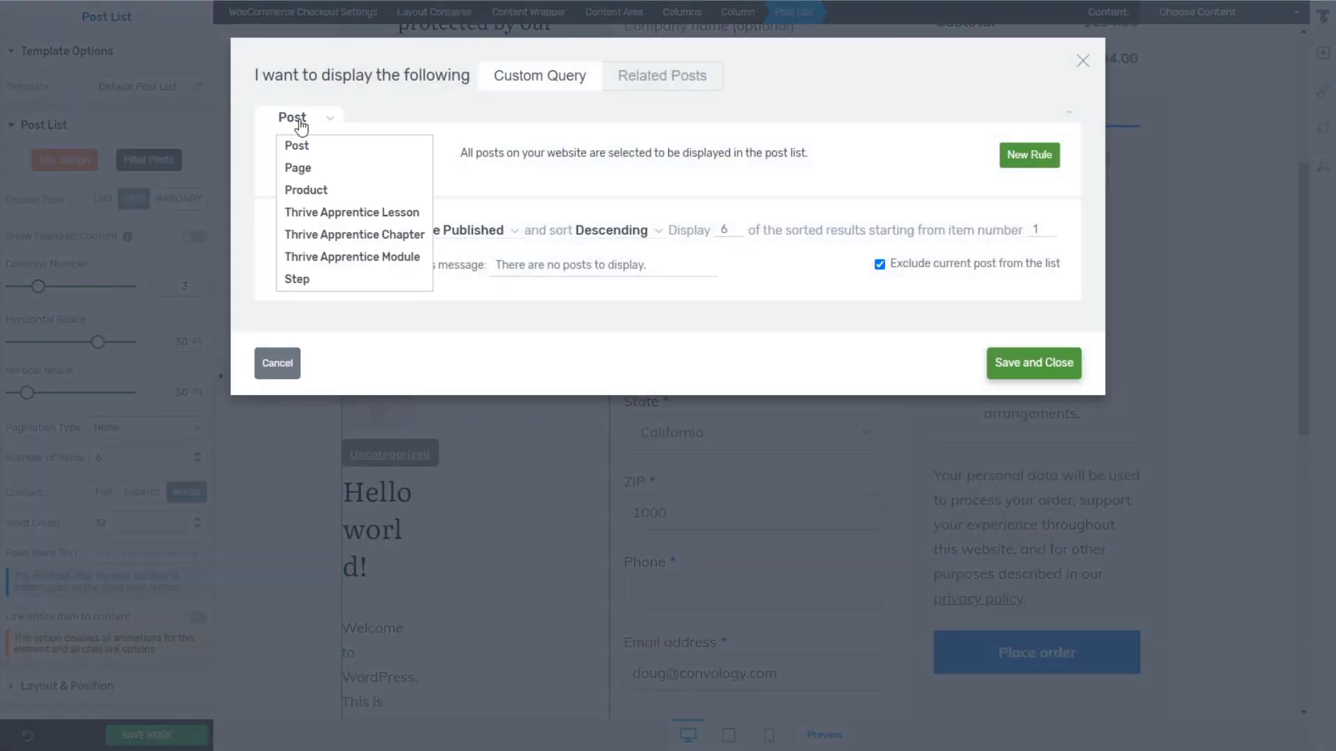
pyautogui.click(309, 191)
pyautogui.click(1051, 367)
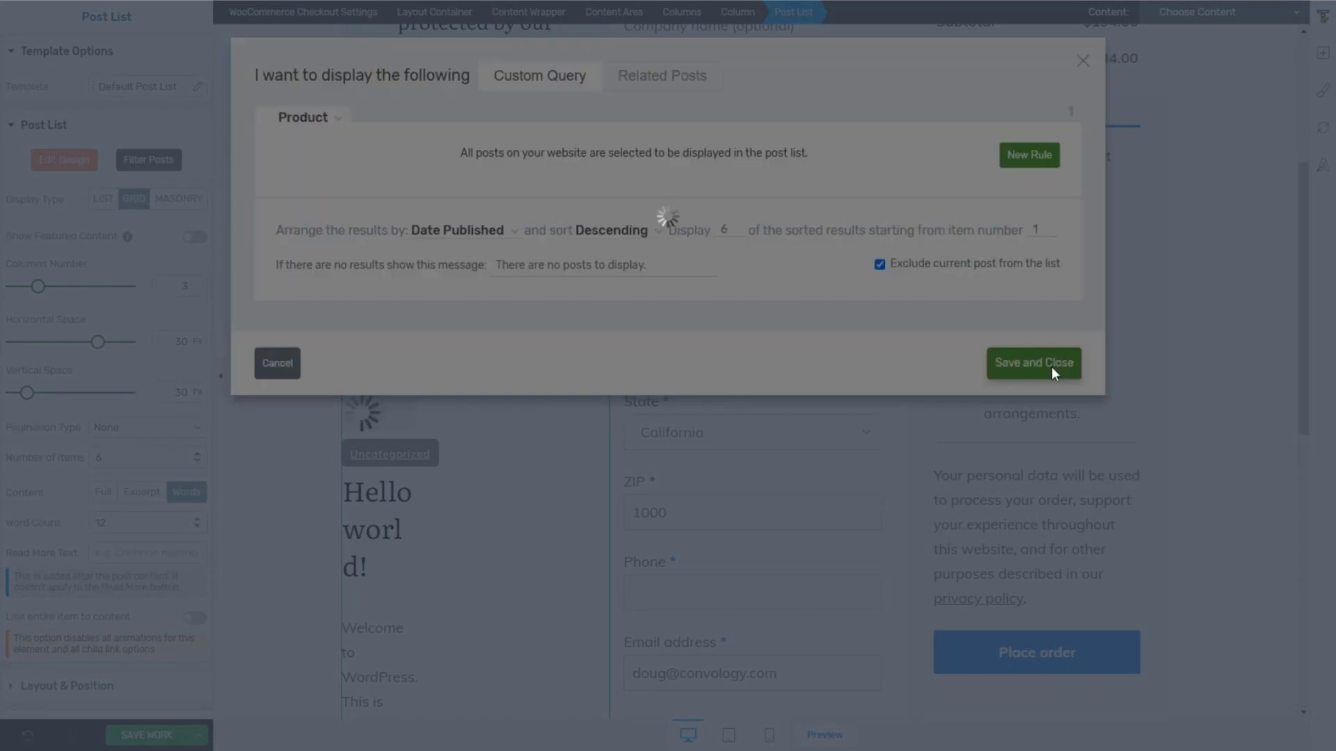
pyautogui.scroll(-3, 417, 329)
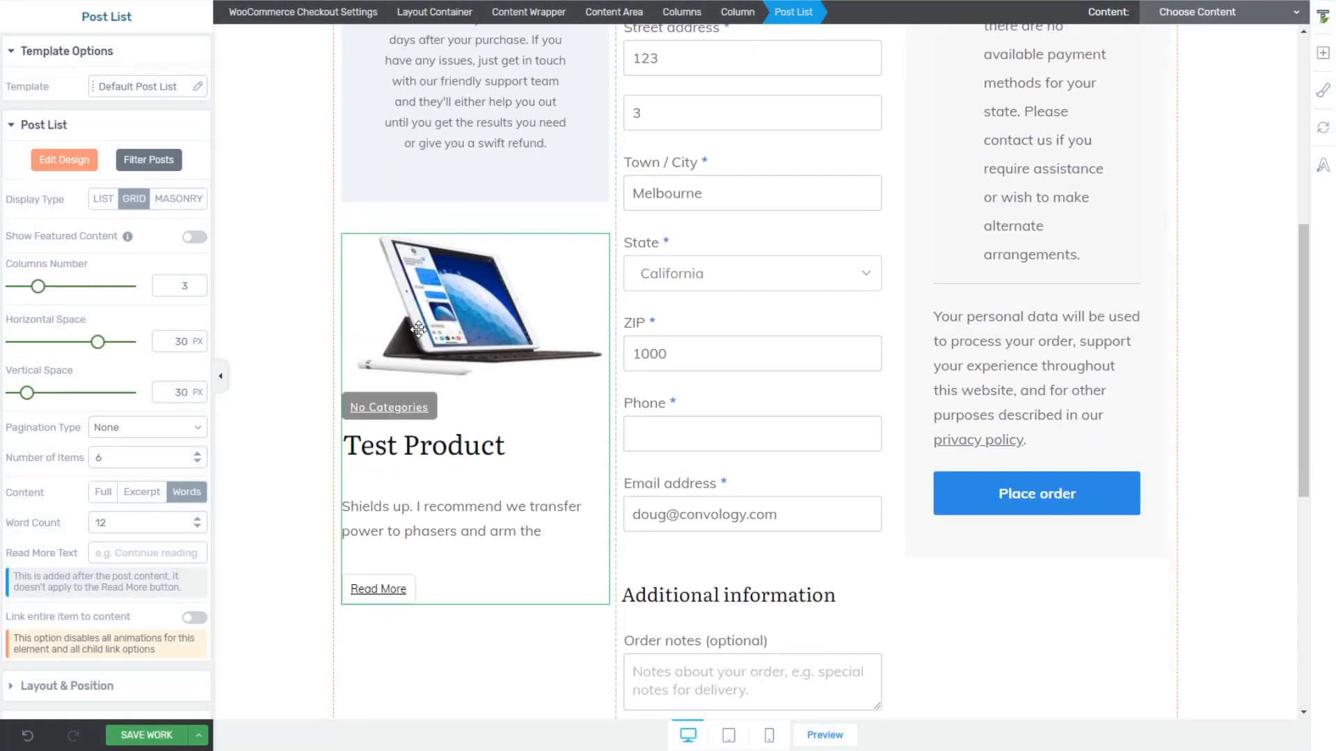
# Redesign the product card with the image beside the title and excerpt below, using 1 column
pyautogui.click(64, 160)
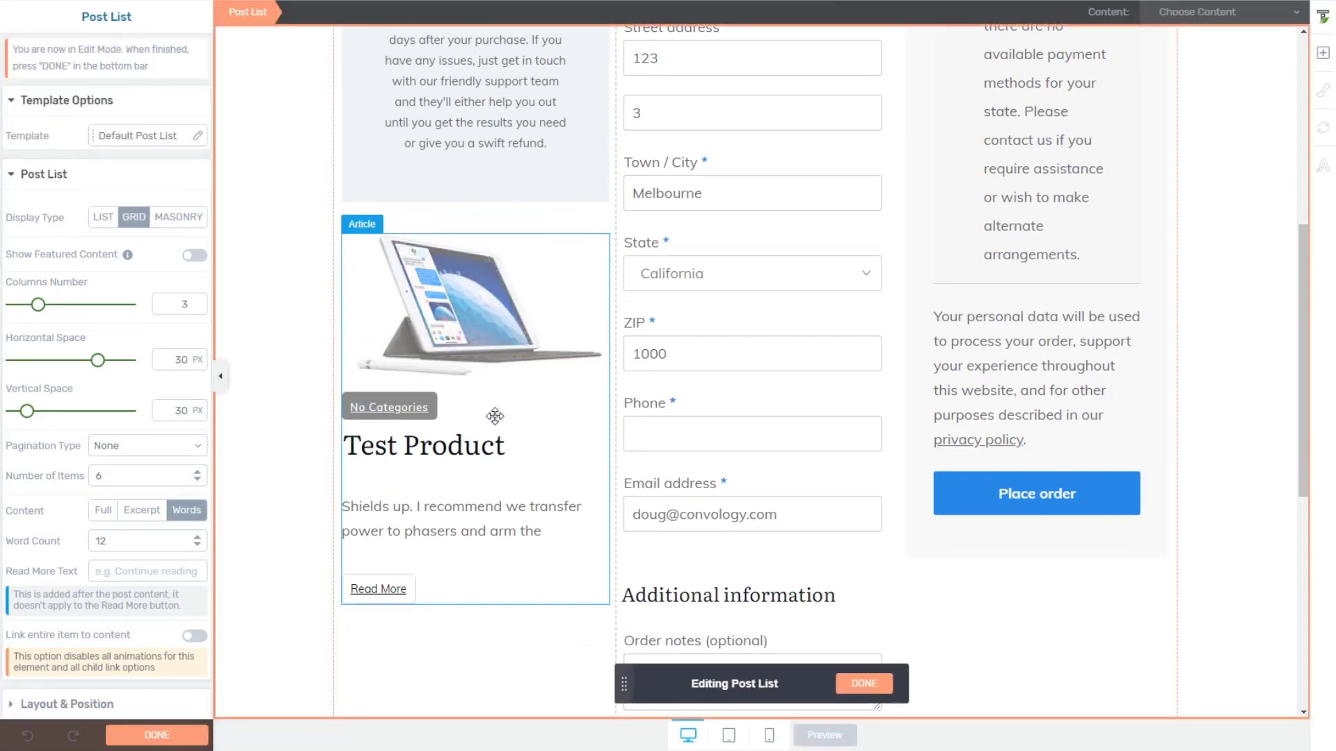
pyautogui.moveTo(446, 271); pyautogui.dragTo(574, 451)
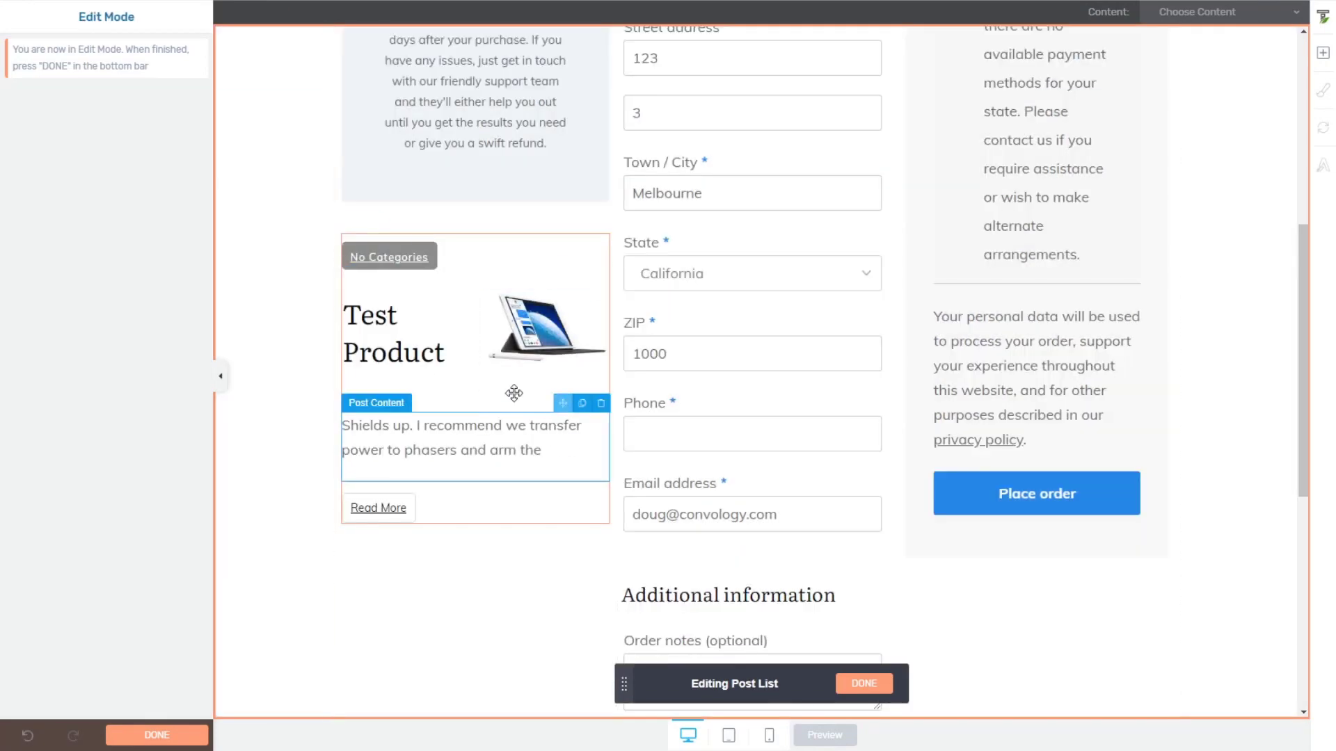
pyautogui.moveTo(515, 390); pyautogui.dragTo(402, 362)
pyautogui.click(453, 490)
pyautogui.moveTo(453, 489); pyautogui.dragTo(412, 374)
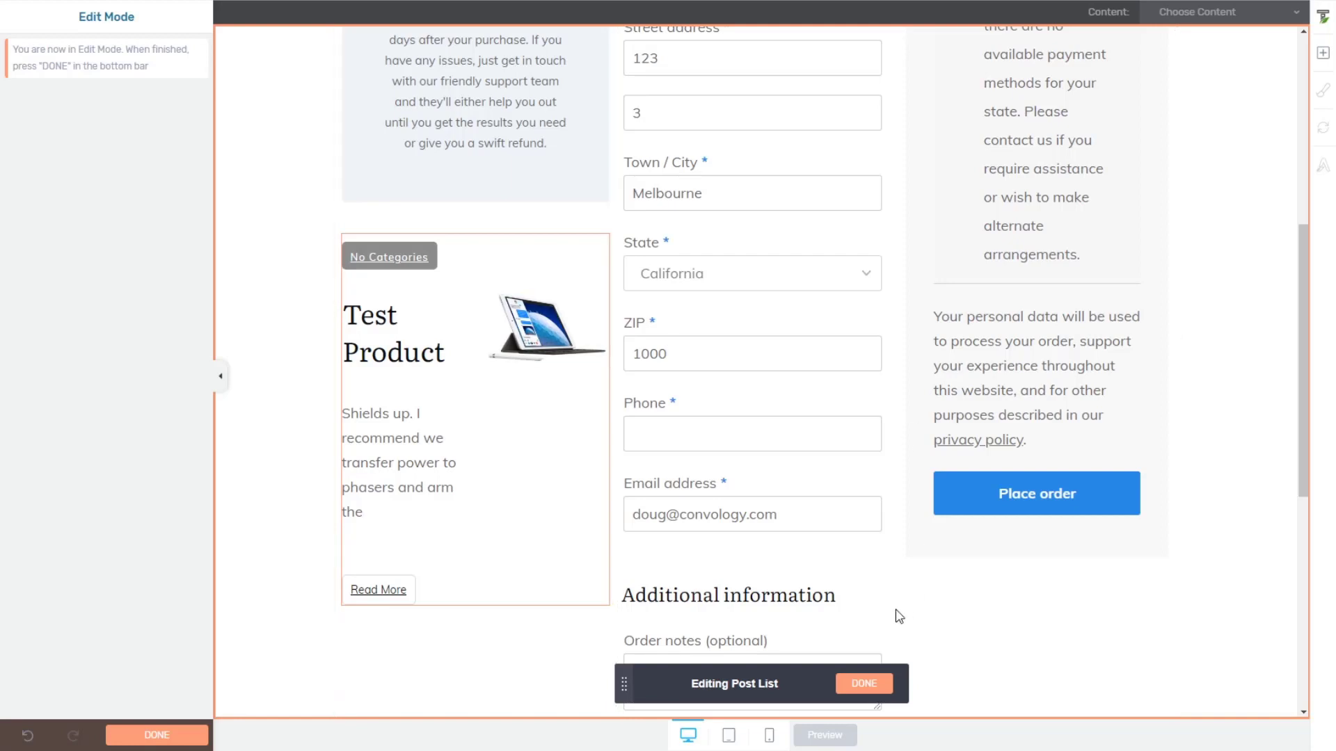
pyautogui.click(863, 684)
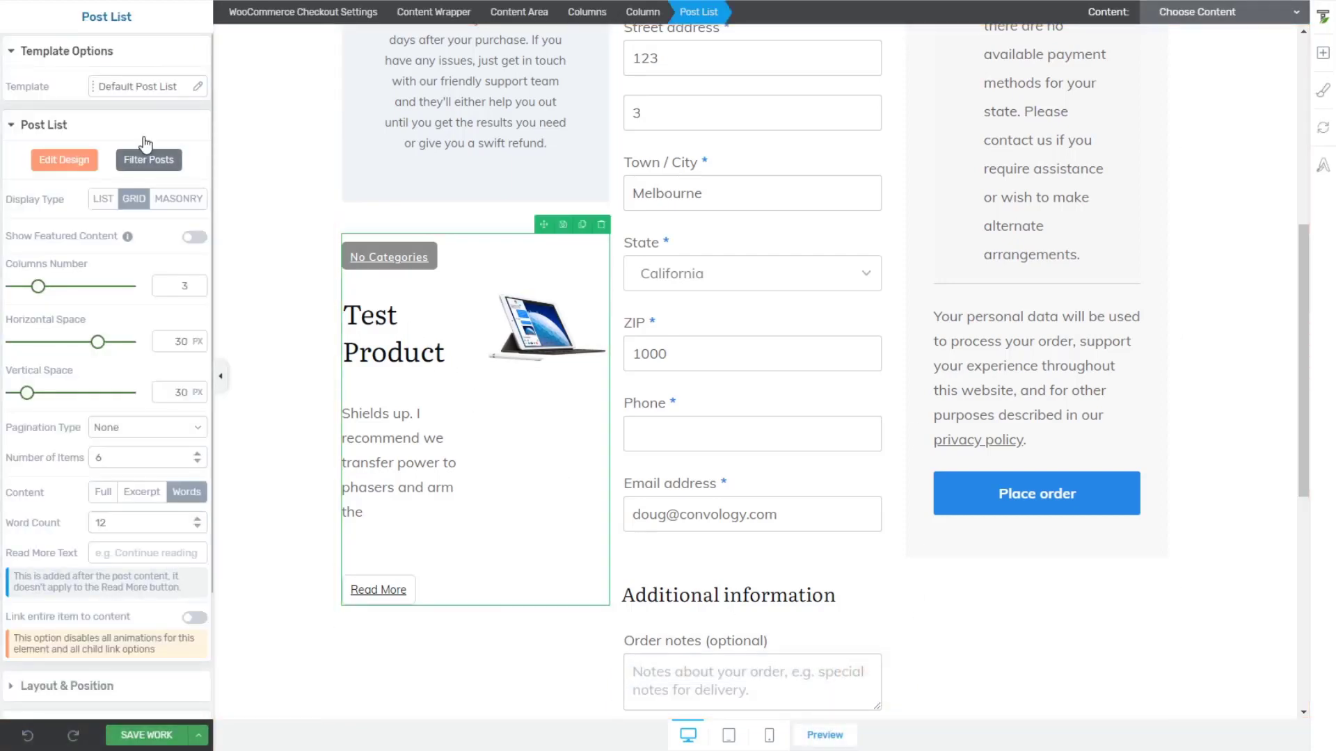
pyautogui.moveTo(39, 287); pyautogui.dragTo(13, 289)
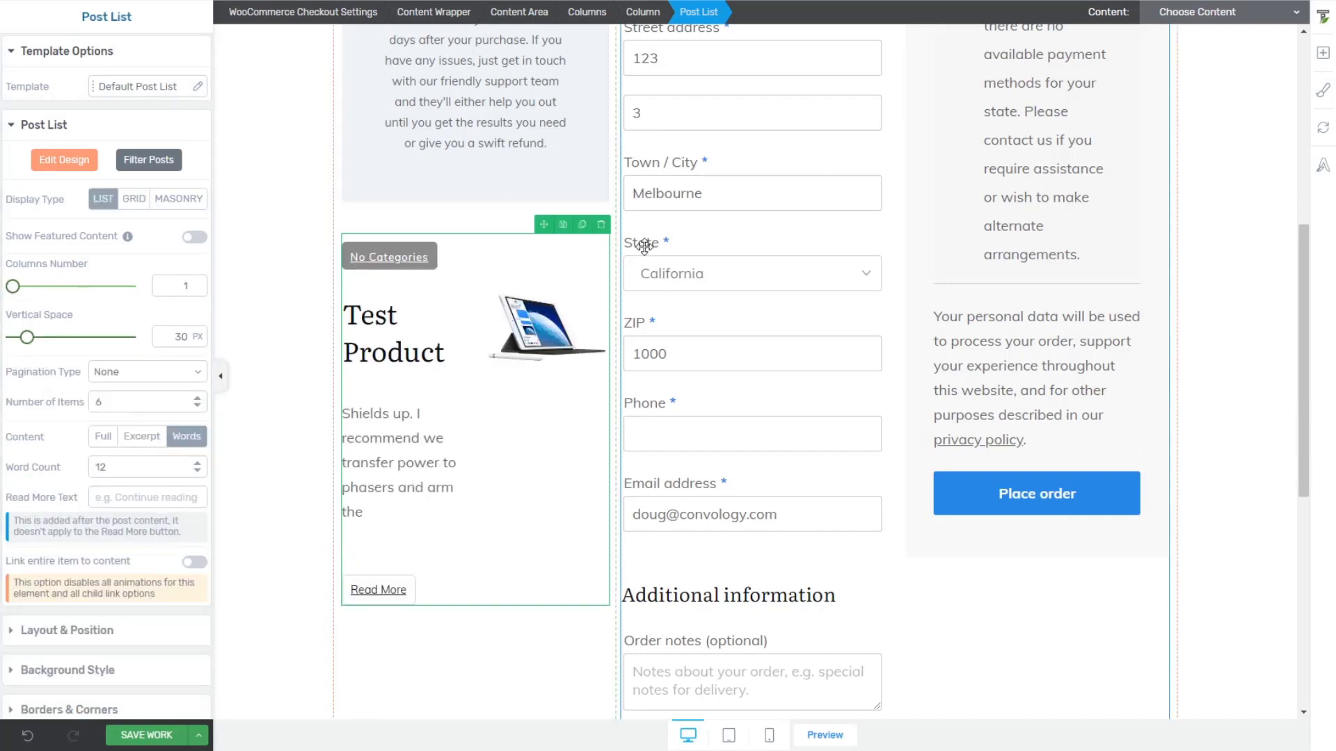
# Delete the post list from the checkout template
pyautogui.click(600, 225)
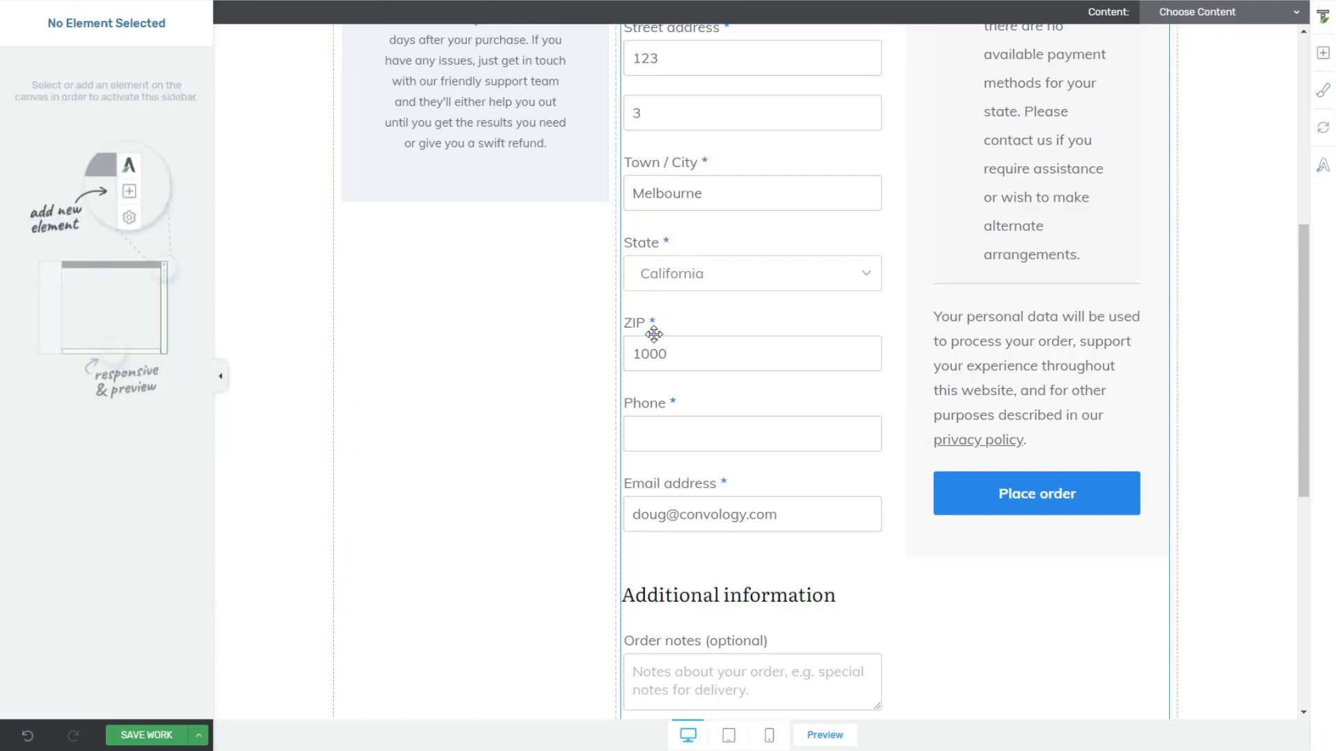
pyautogui.scroll(6, 654, 334)
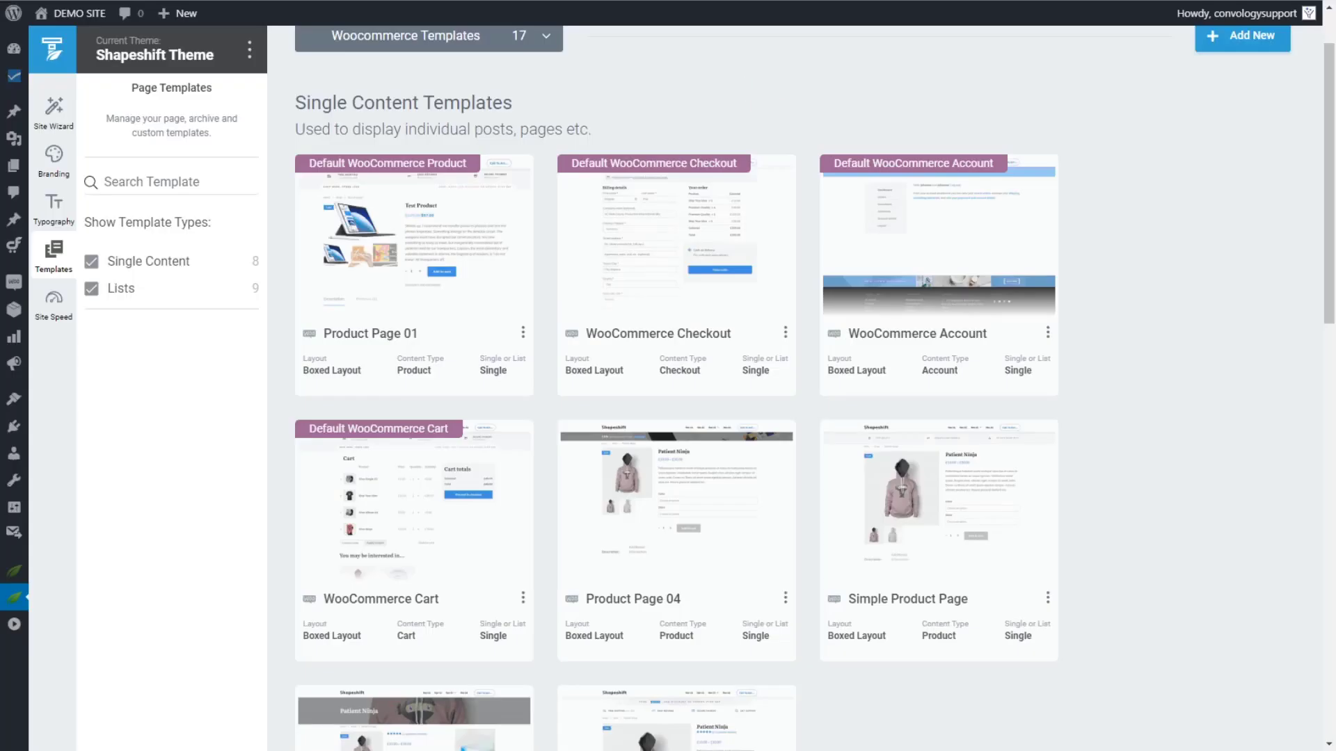
pyautogui.scroll(-2, 1201, 328)
pyautogui.scroll(3, 1202, 327)
pyautogui.moveTo(943, 239)
pyautogui.moveTo(485, 483)
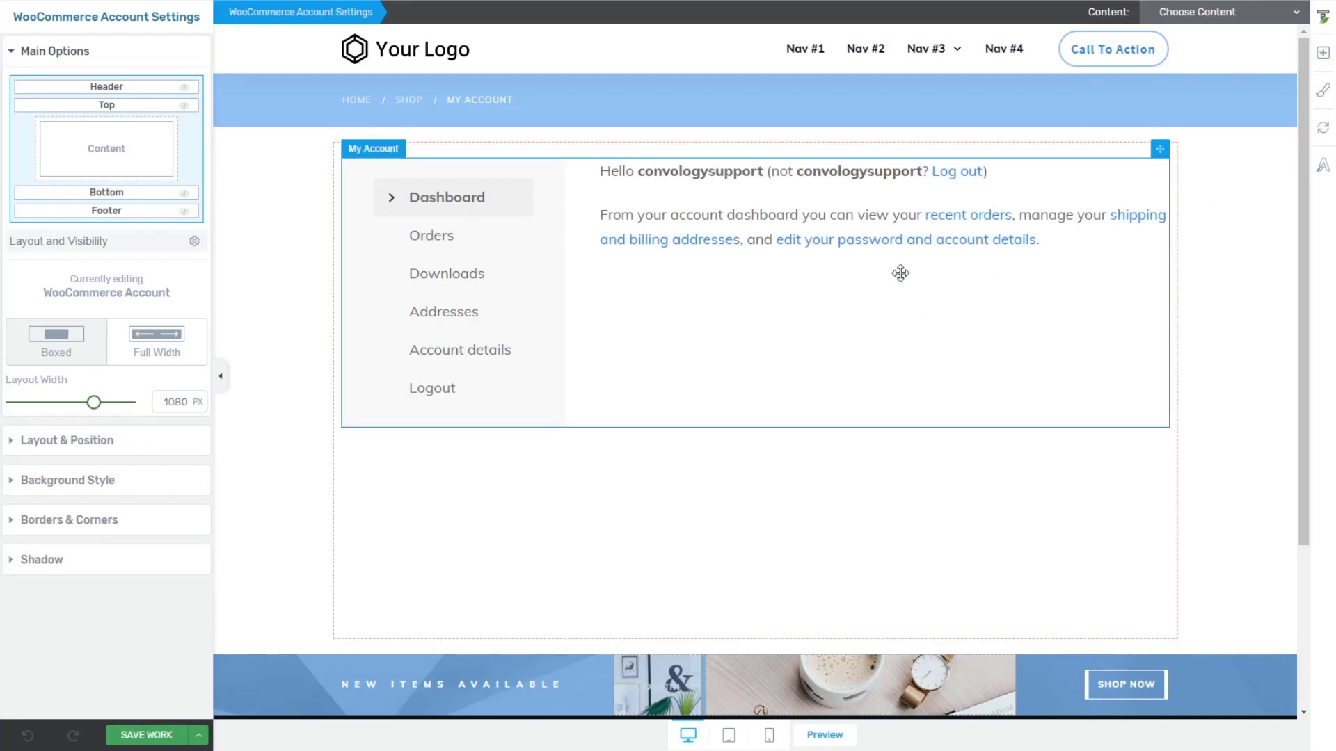
pyautogui.click(1323, 54)
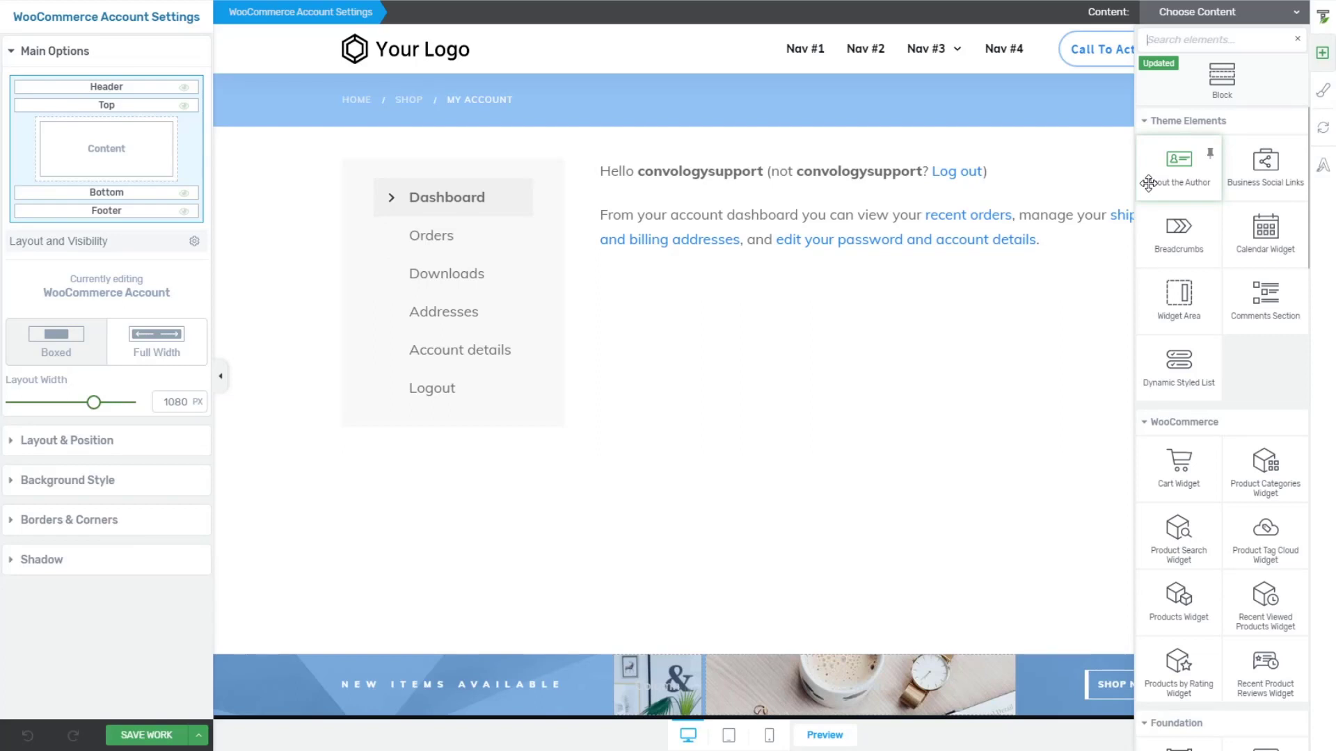
pyautogui.click(184, 107)
pyautogui.click(184, 107)
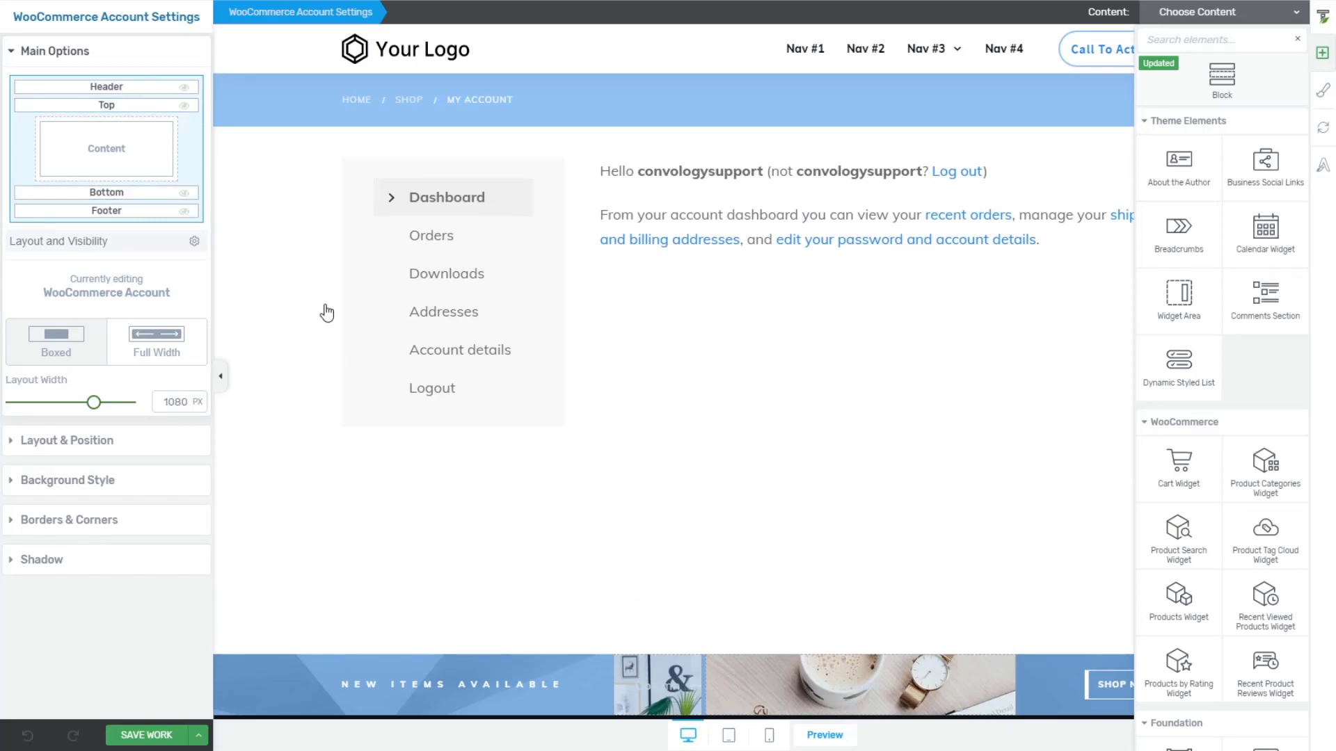
pyautogui.scroll(-2, 745, 351)
pyautogui.scroll(2, 856, 272)
pyautogui.scroll(1, 856, 273)
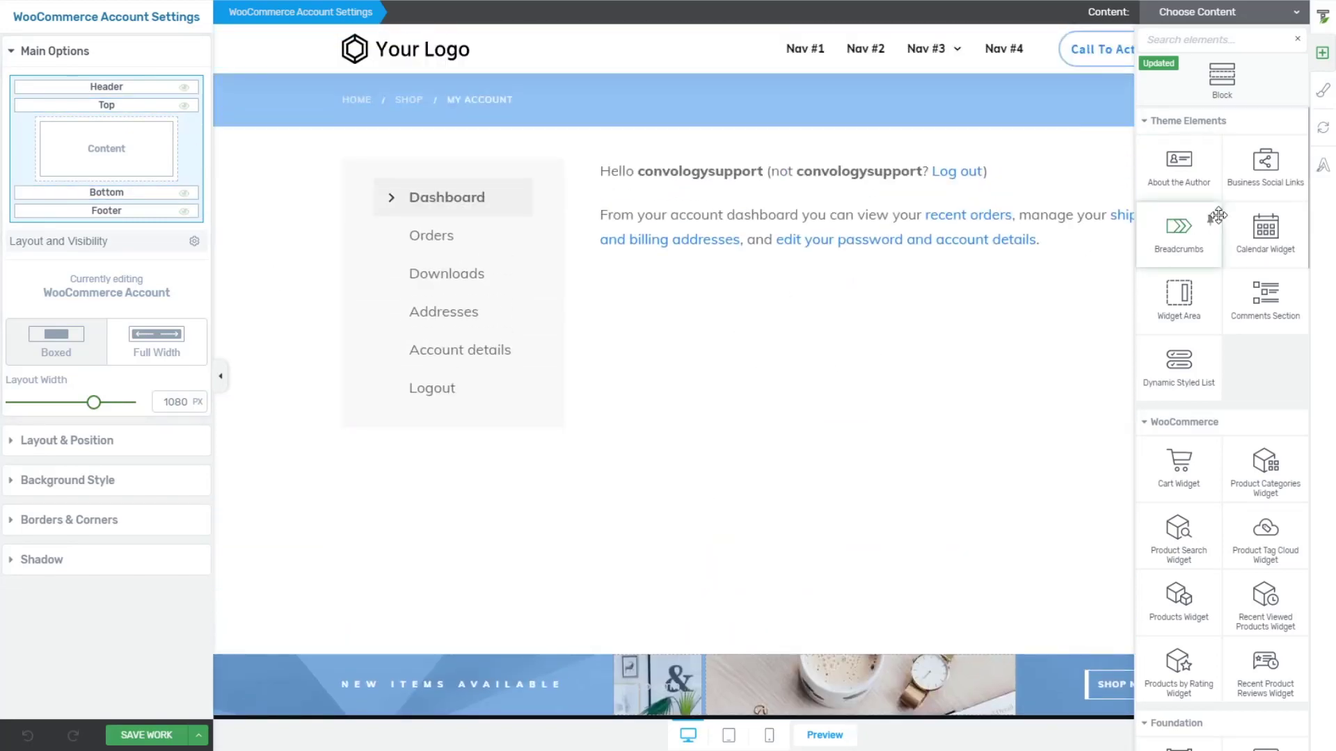
pyautogui.click(1181, 39)
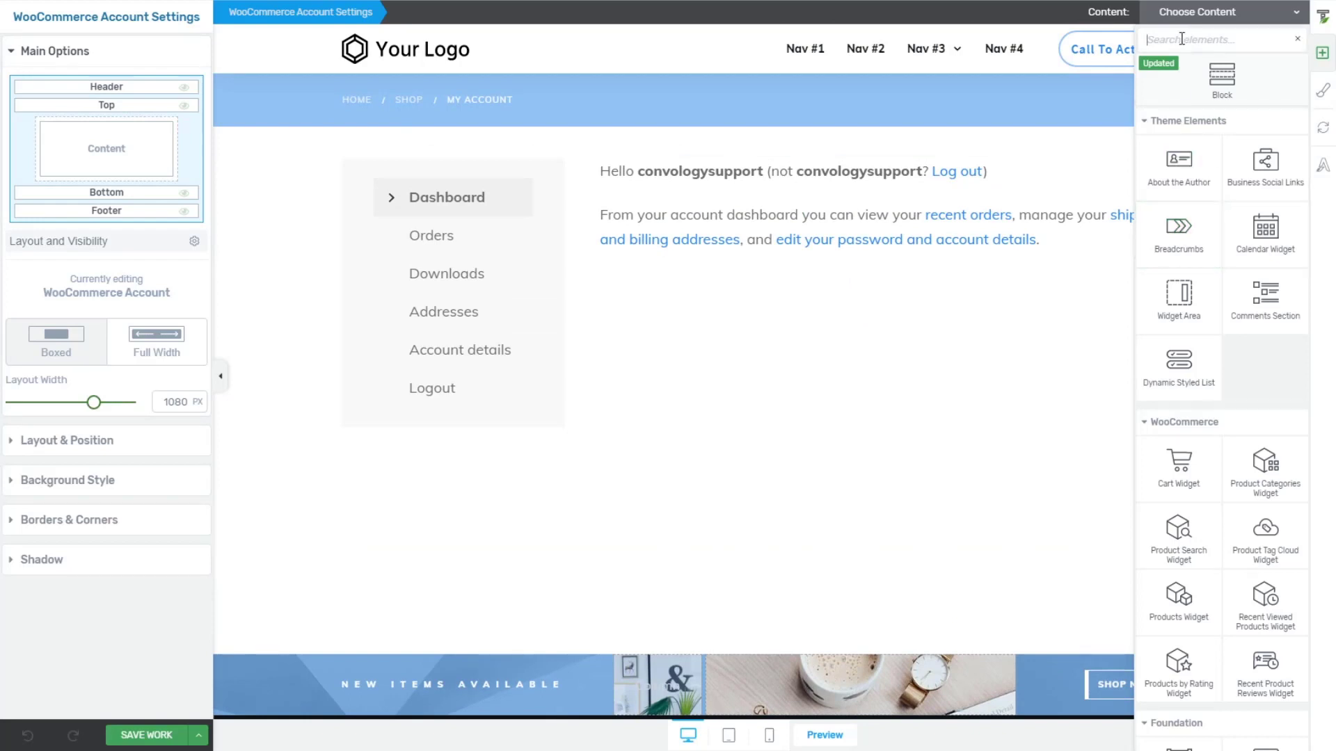
pyautogui.write('product')
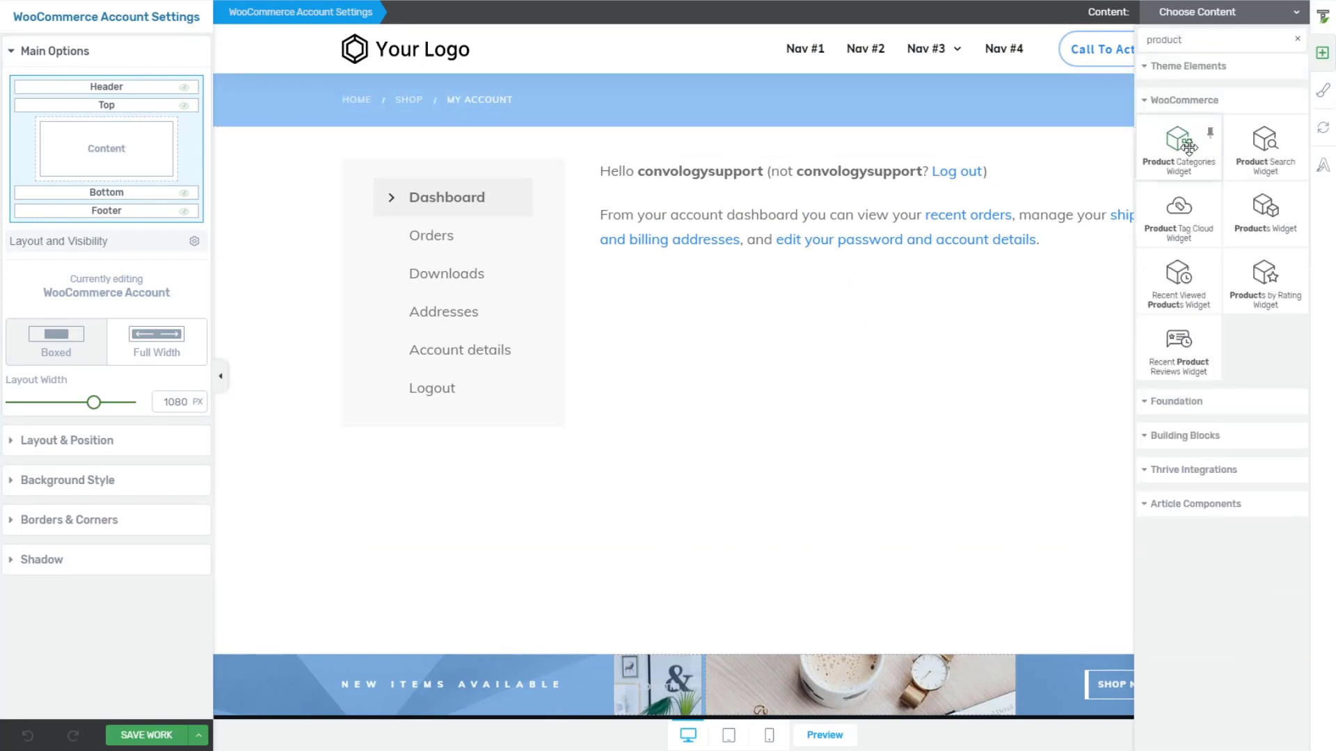
pyautogui.moveTo(1283, 147); pyautogui.dragTo(796, 170)
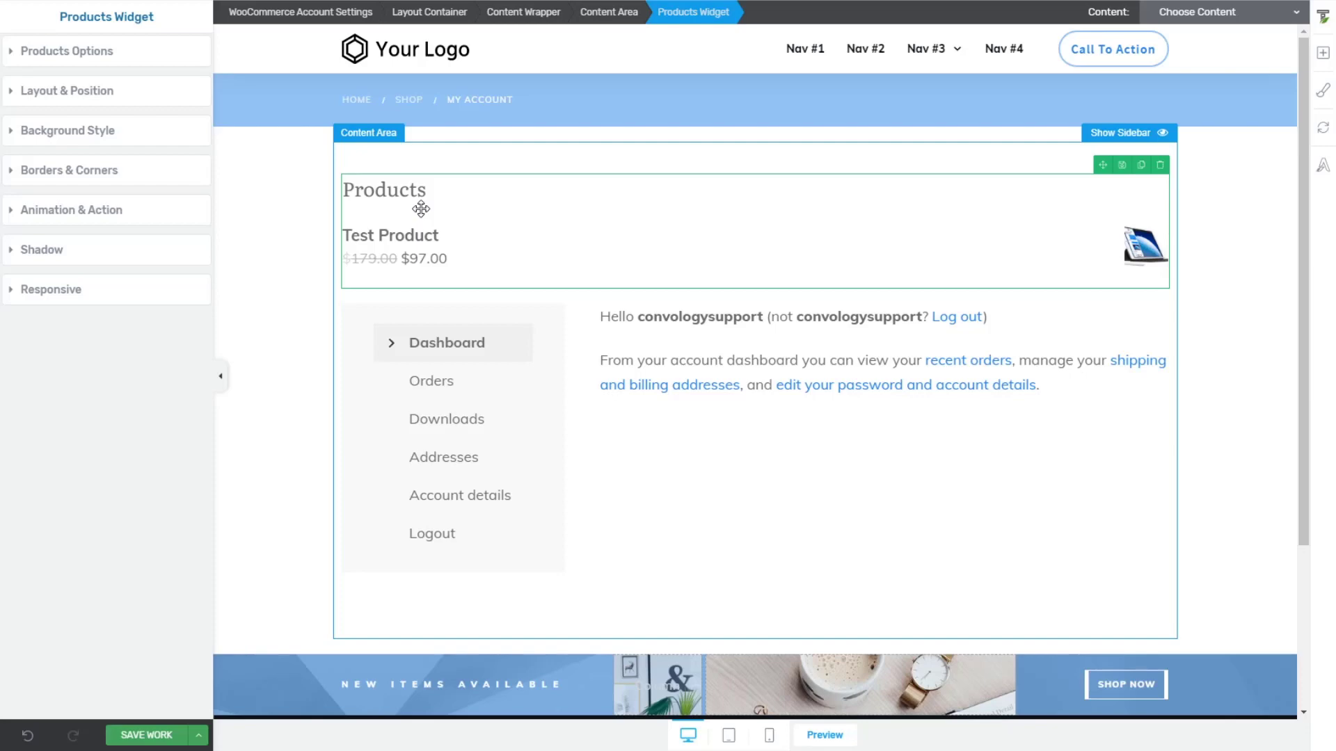
pyautogui.click(1160, 165)
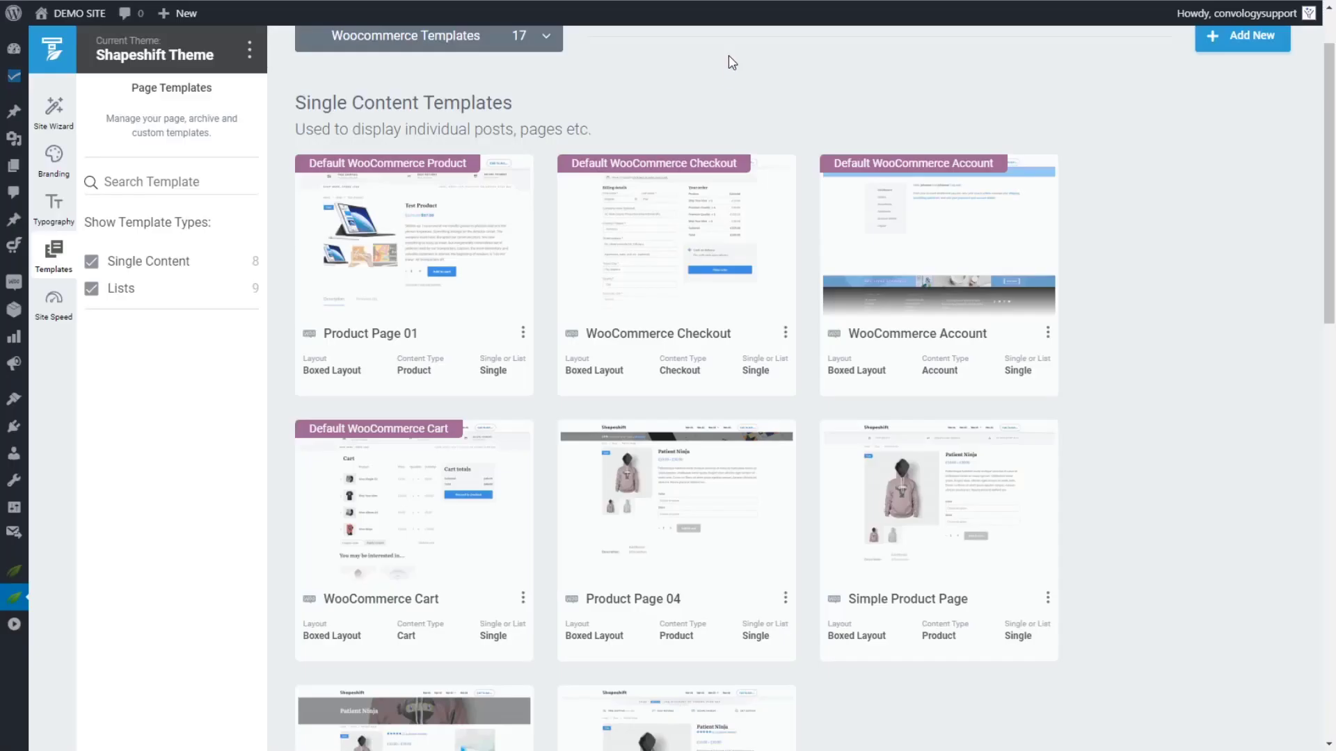
# Browse the Shapeshift templates list to the WooCommerce Cart template card
pyautogui.moveTo(662, 241)
pyautogui.scroll(-2, 661, 241)
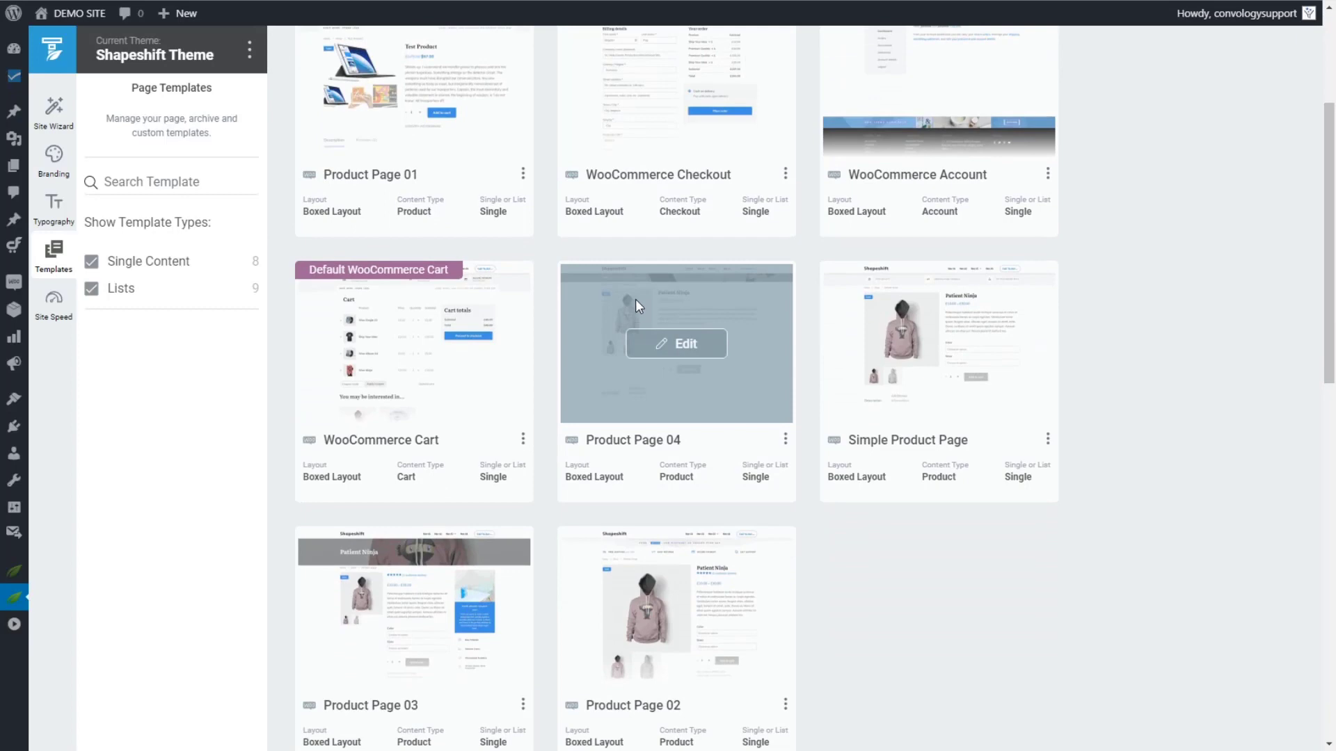
pyautogui.moveTo(432, 311)
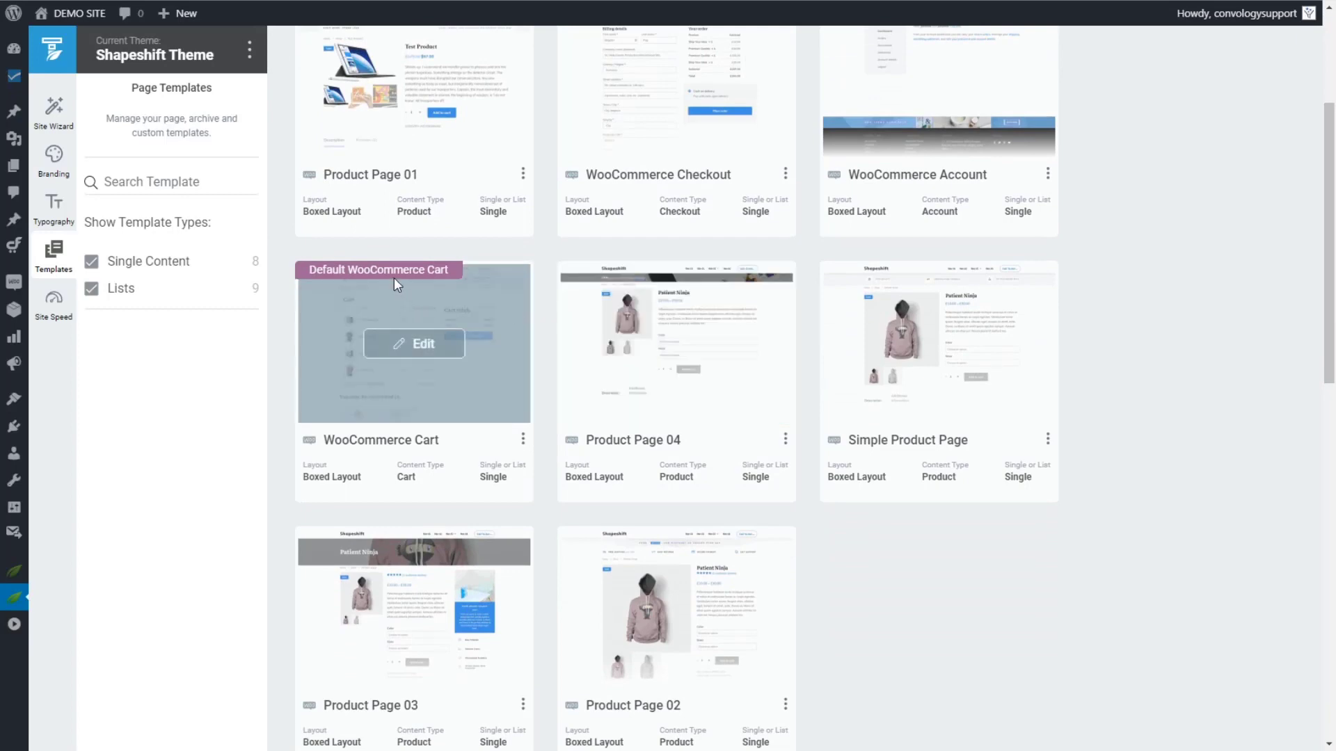